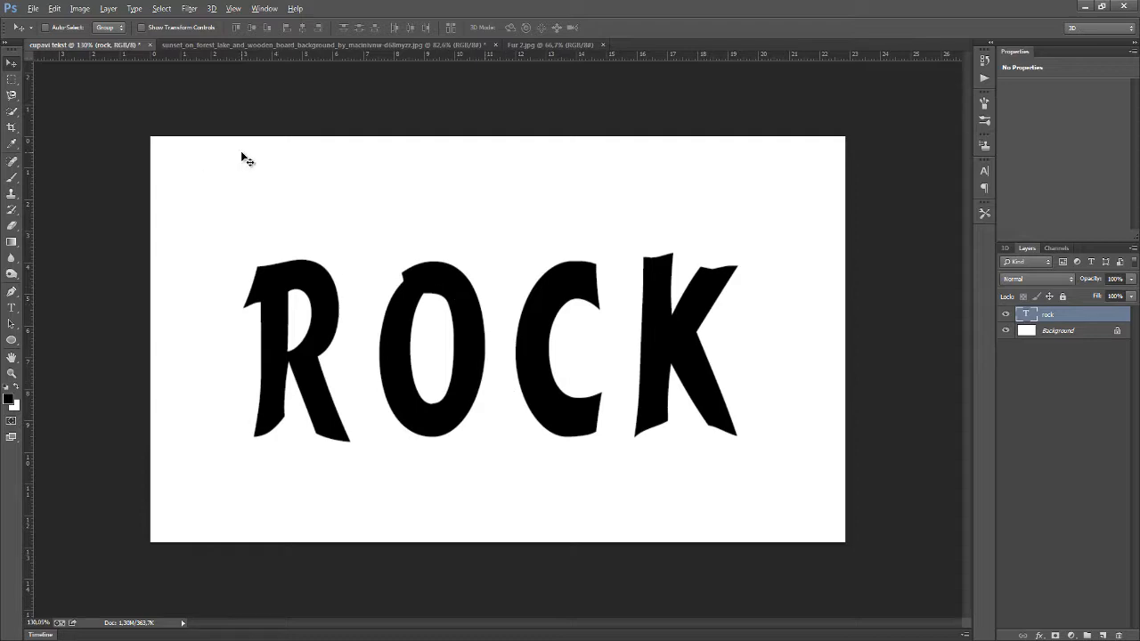
Paste the leopard fur image into the ROCK text document and convert the new layer to a smart object
click(246, 46)
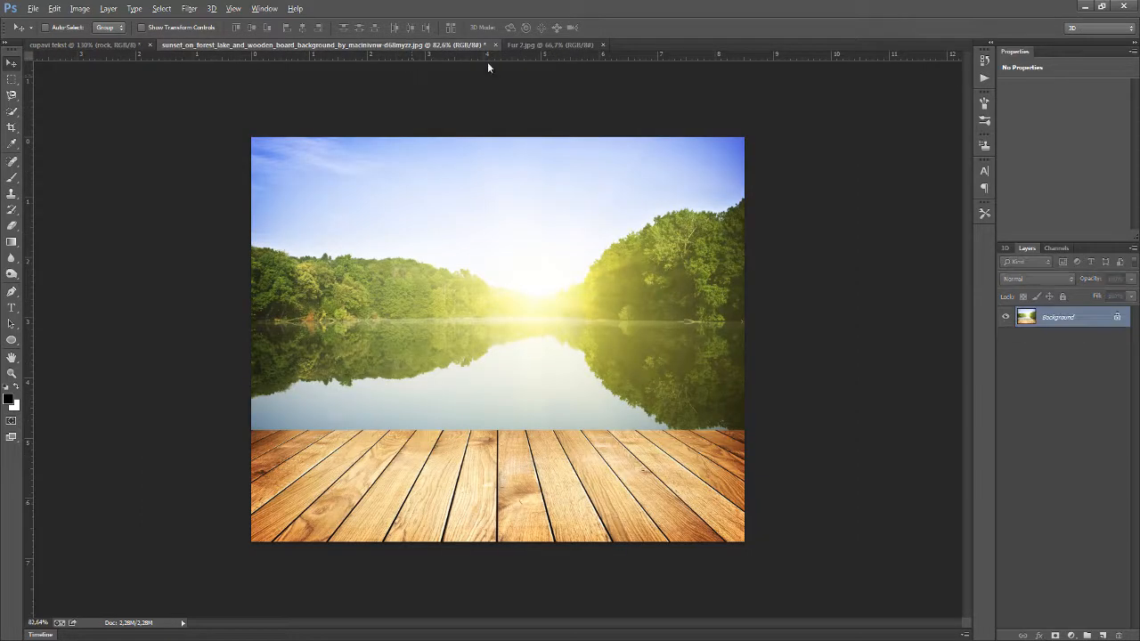
click(527, 48)
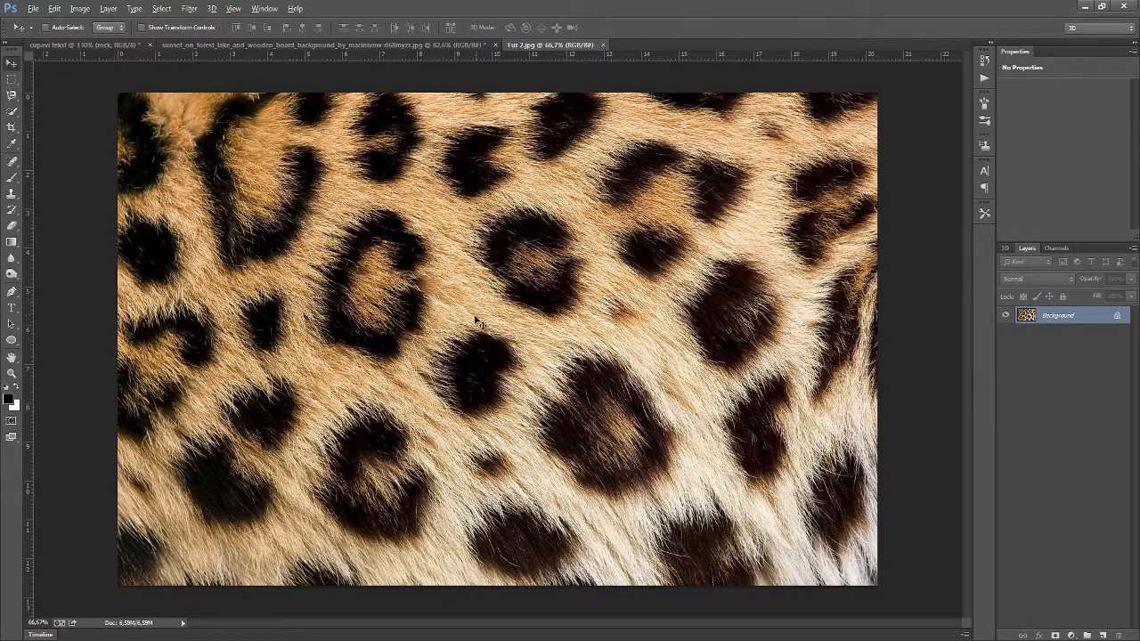
click(106, 49)
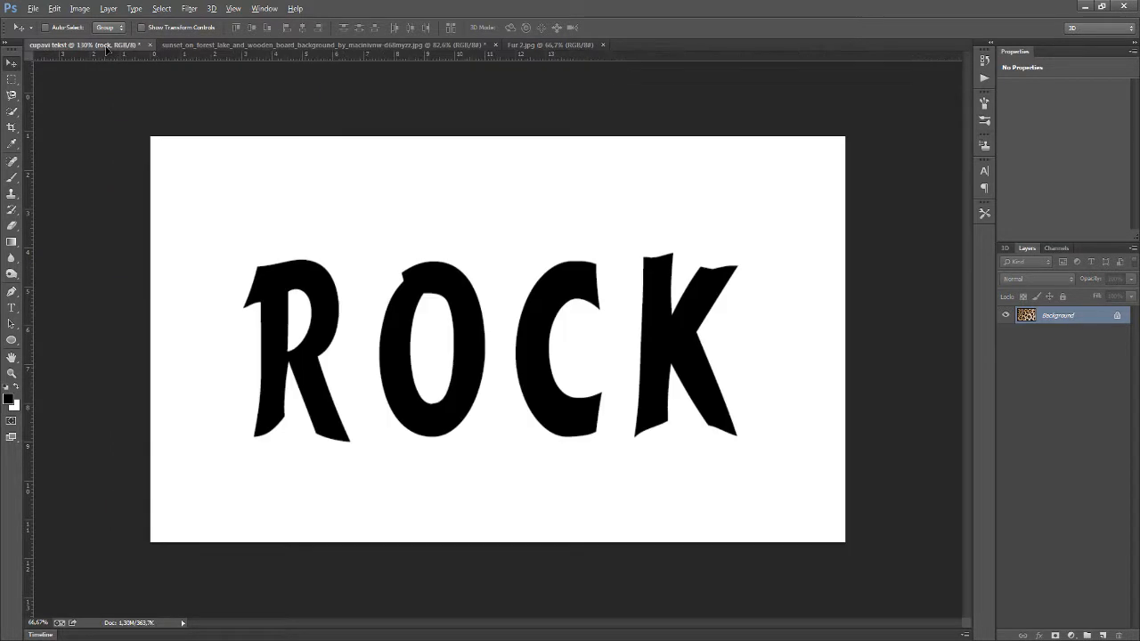
key(ctrl+v)
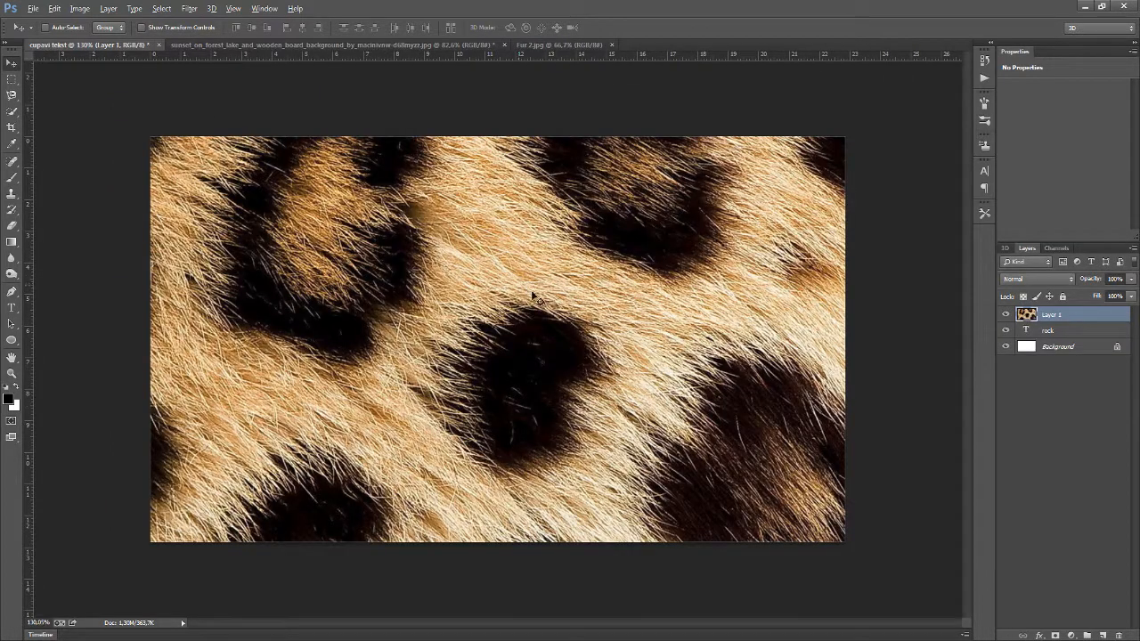
right_click(1059, 318)
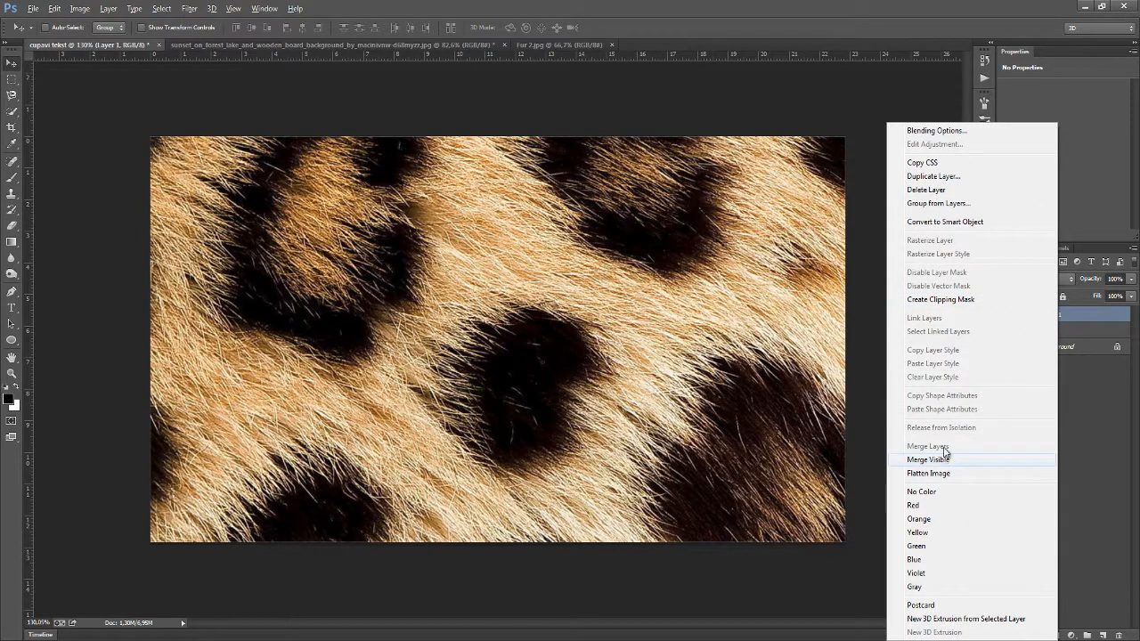
click(930, 222)
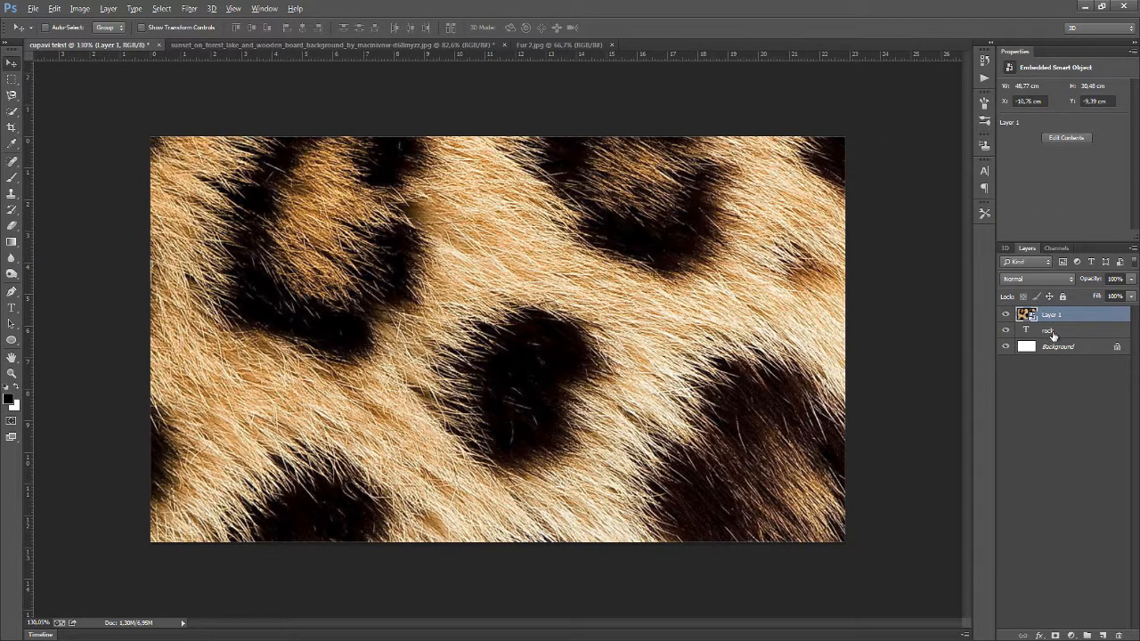
Load the rock text layer as a selection and add a layer mask to the fur layer from it
click(1053, 332)
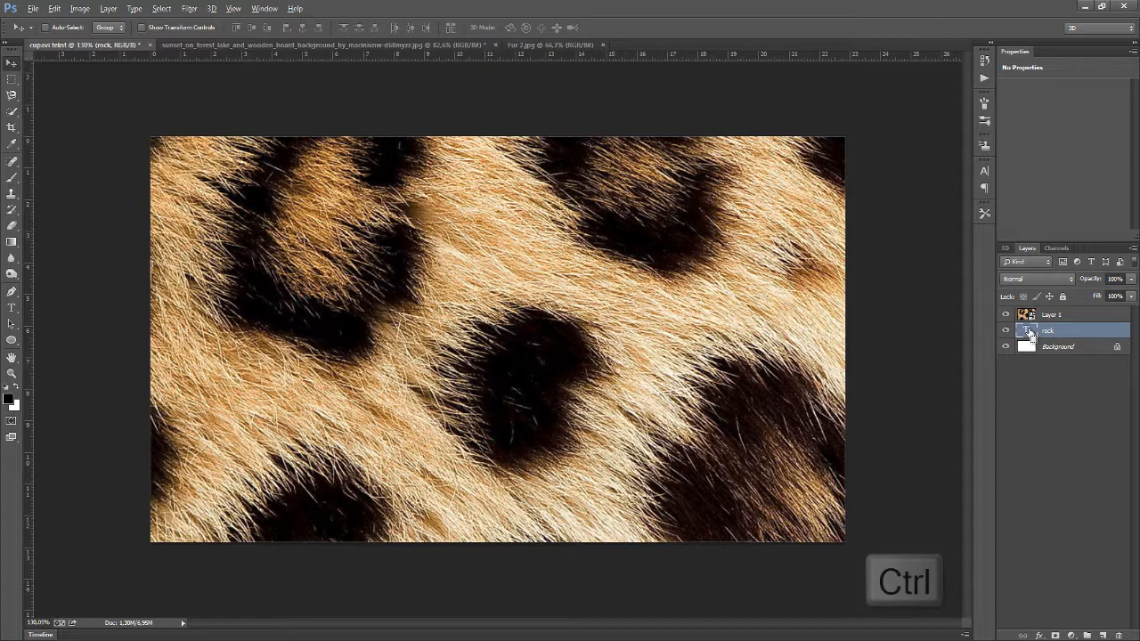
ctrl+click(1030, 331)
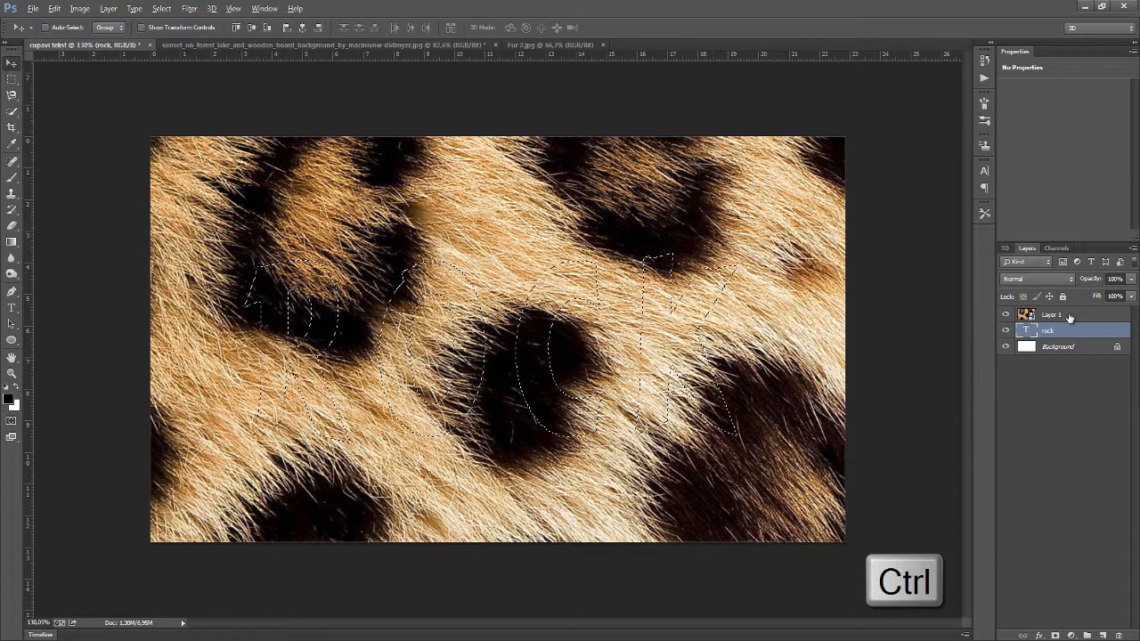
click(1069, 316)
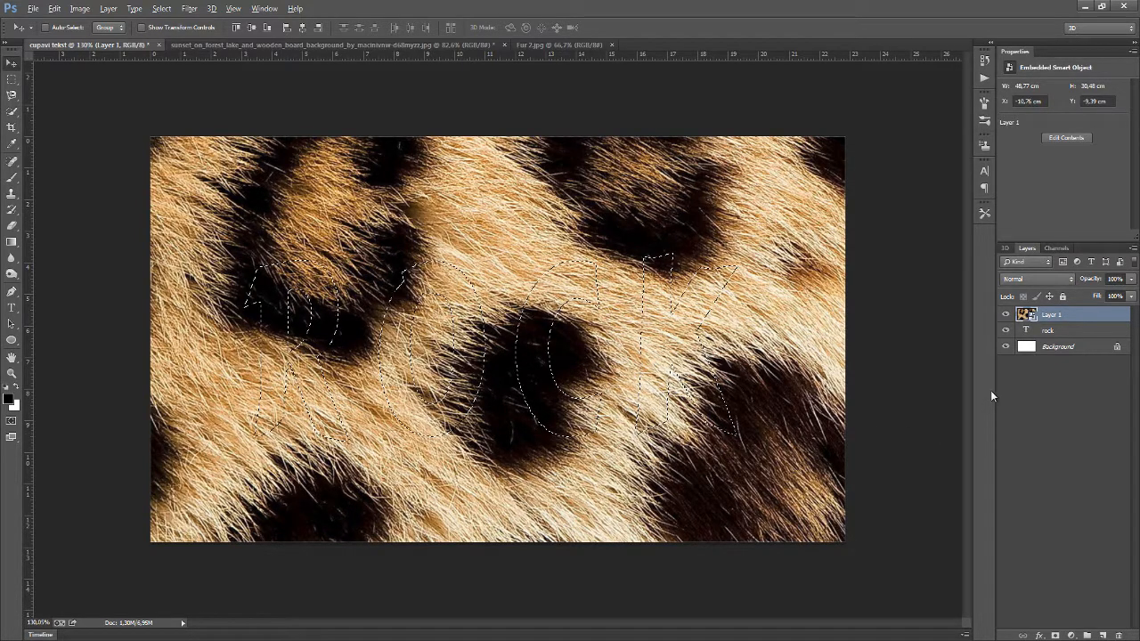
click(1055, 635)
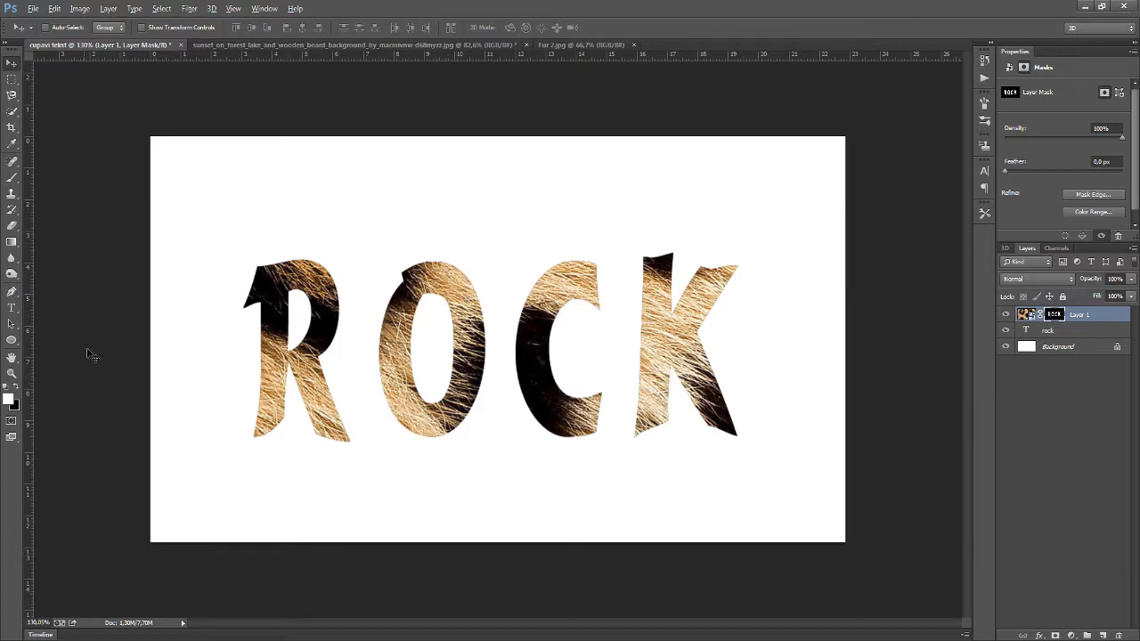
With the Brush tool, replace the brush presets with the DP Brushes set and pick the 461 brush
click(10, 183)
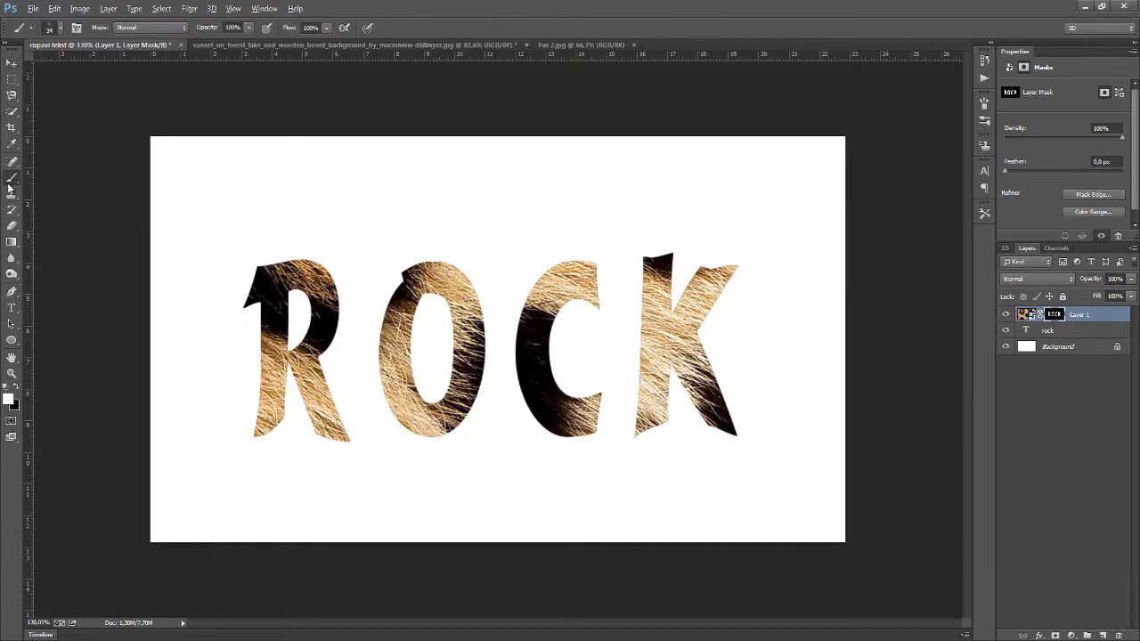
right_click(505, 293)
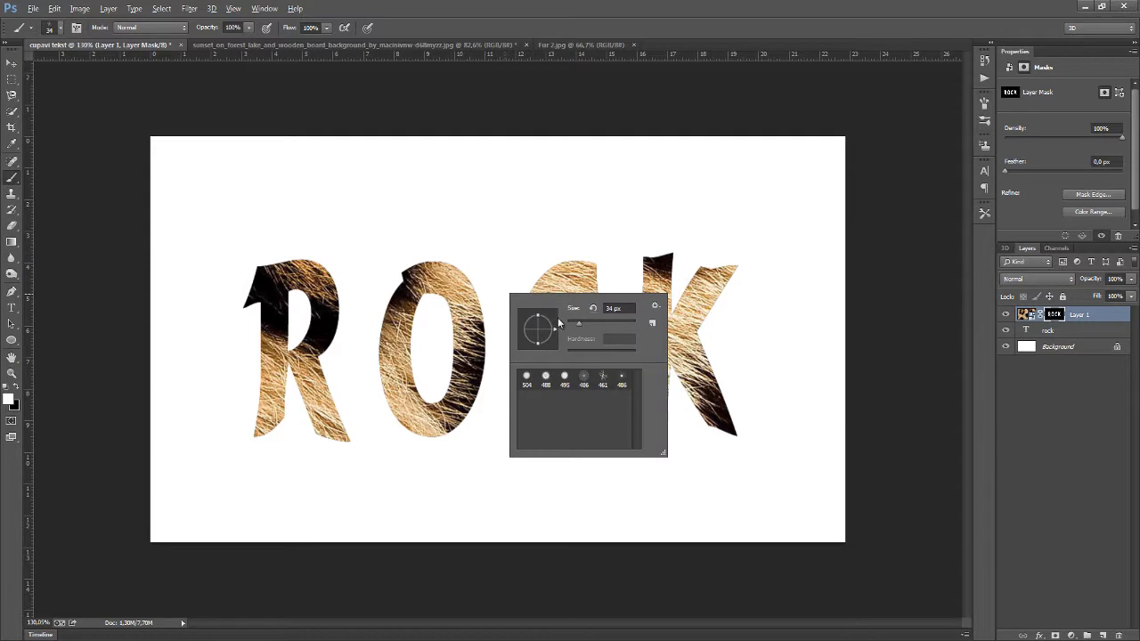
click(654, 308)
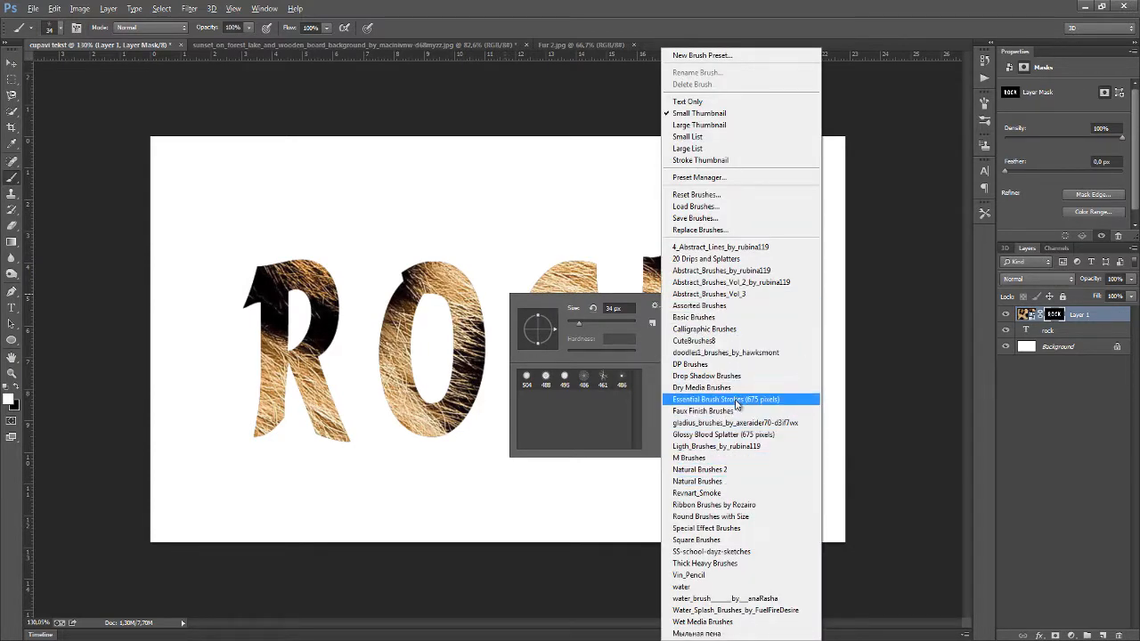
click(709, 365)
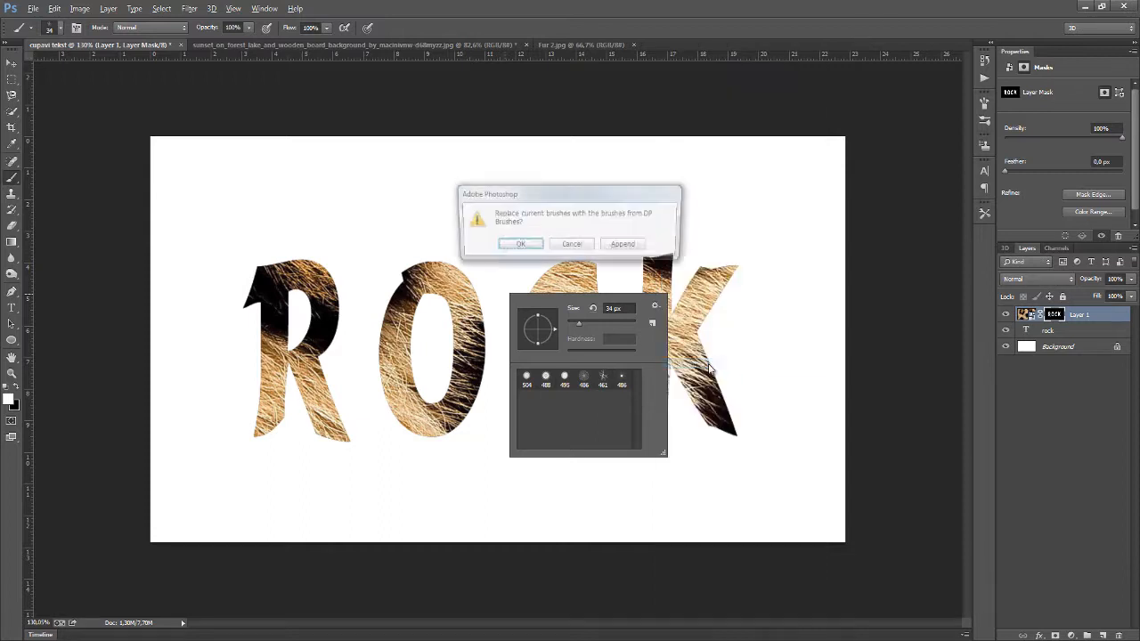
click(518, 245)
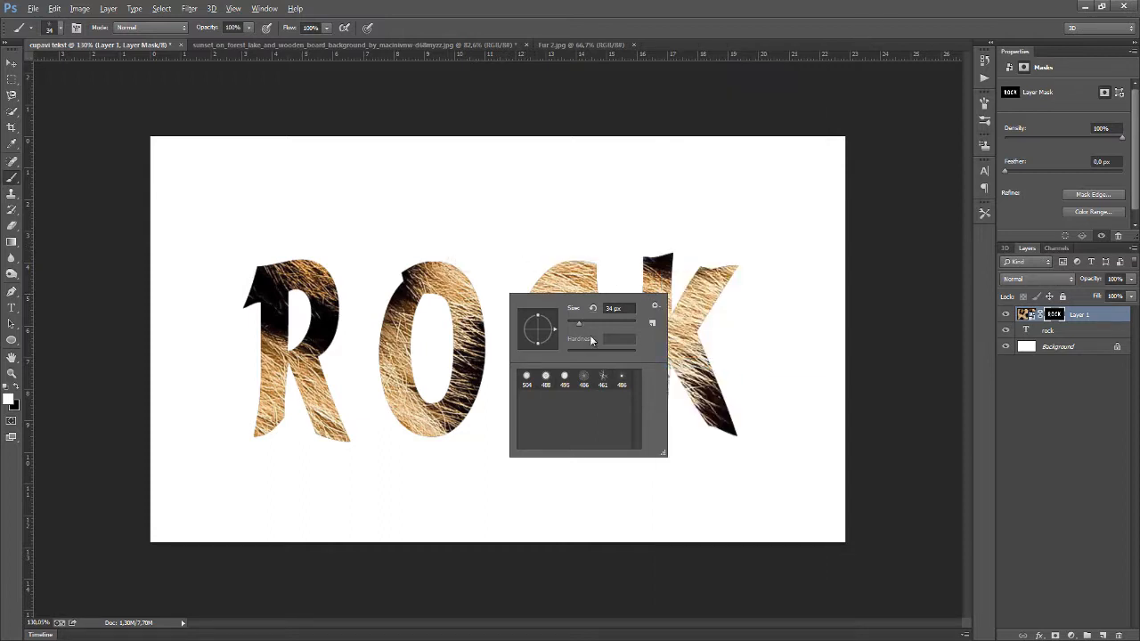
click(602, 383)
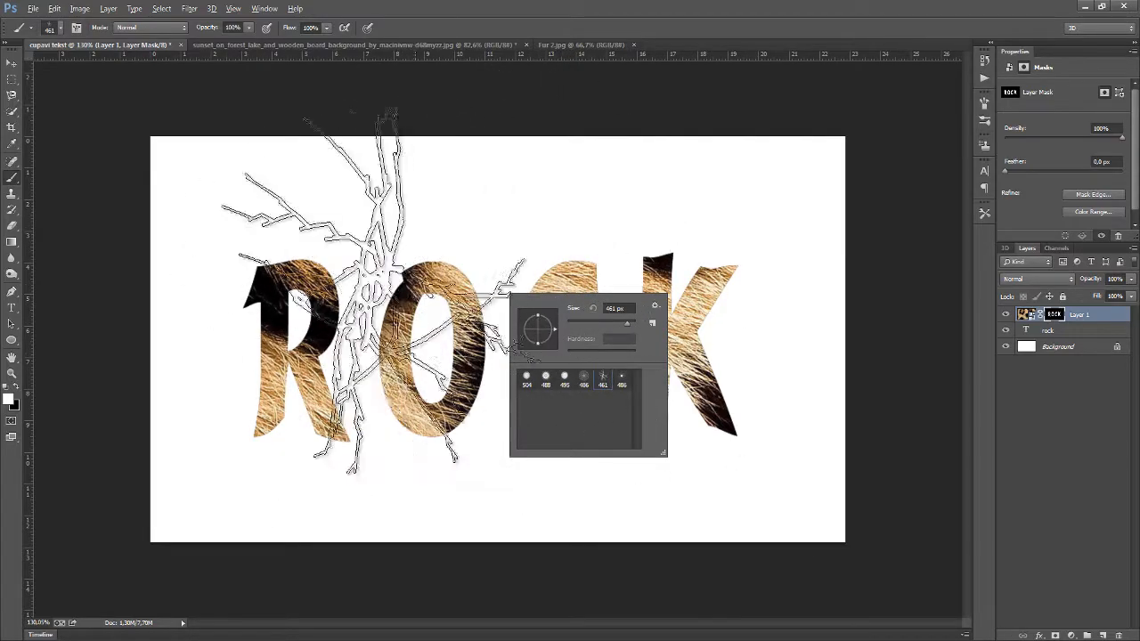
Stamp the brush once on the canvas and undo the stroke
click(338, 327)
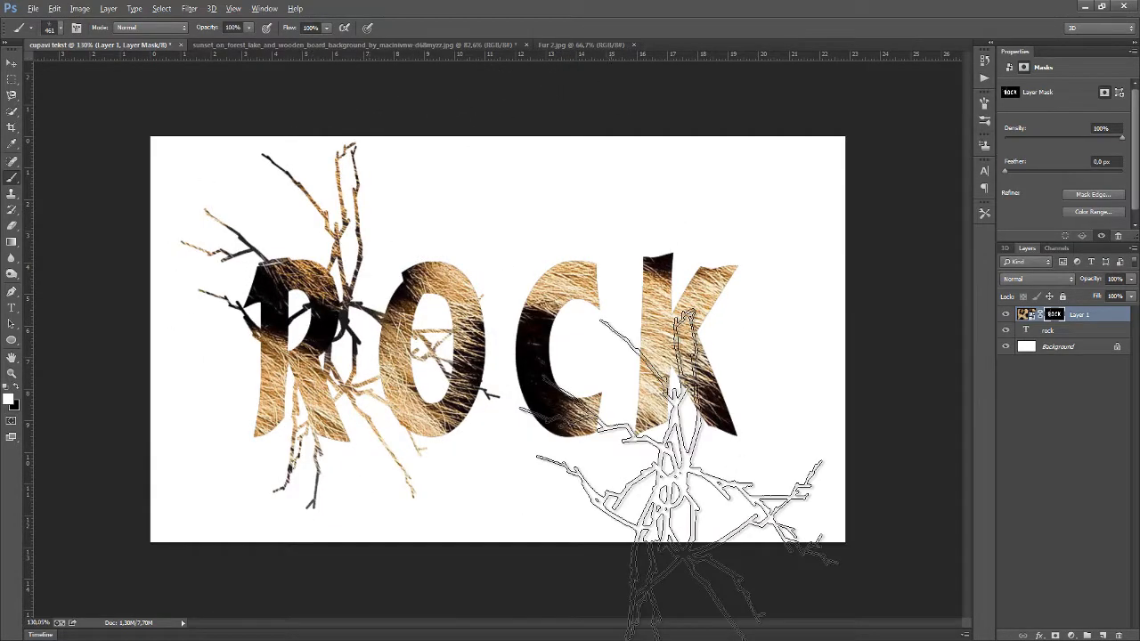
key(ctrl+z)
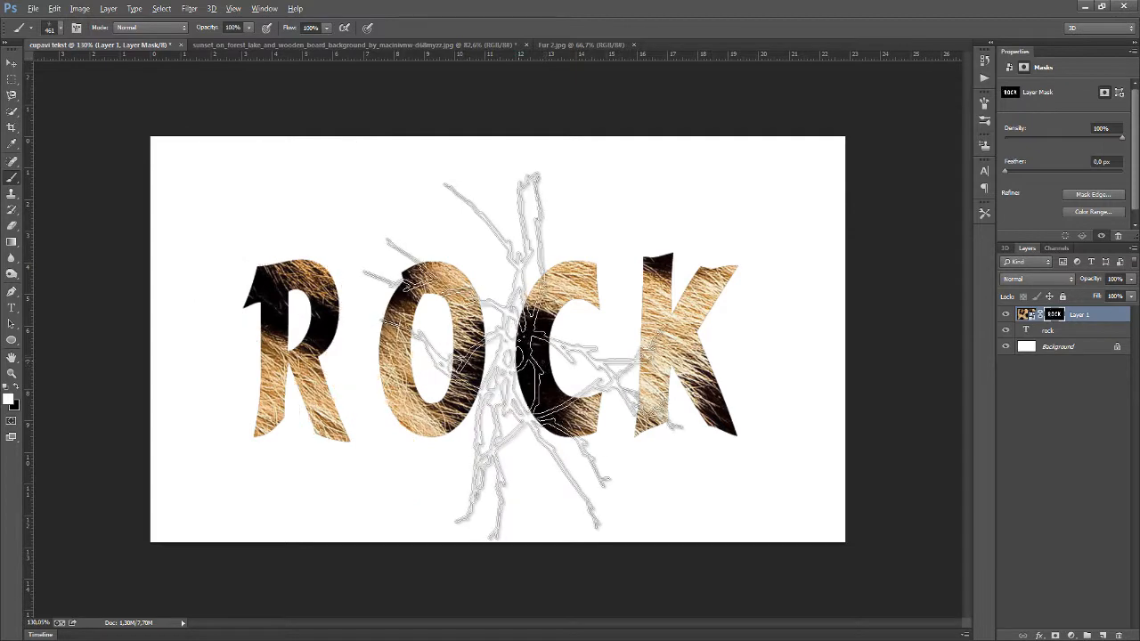
Set the brush size to about 24 px and enable Shape Dynamics in the Brush panel
right_click(534, 364)
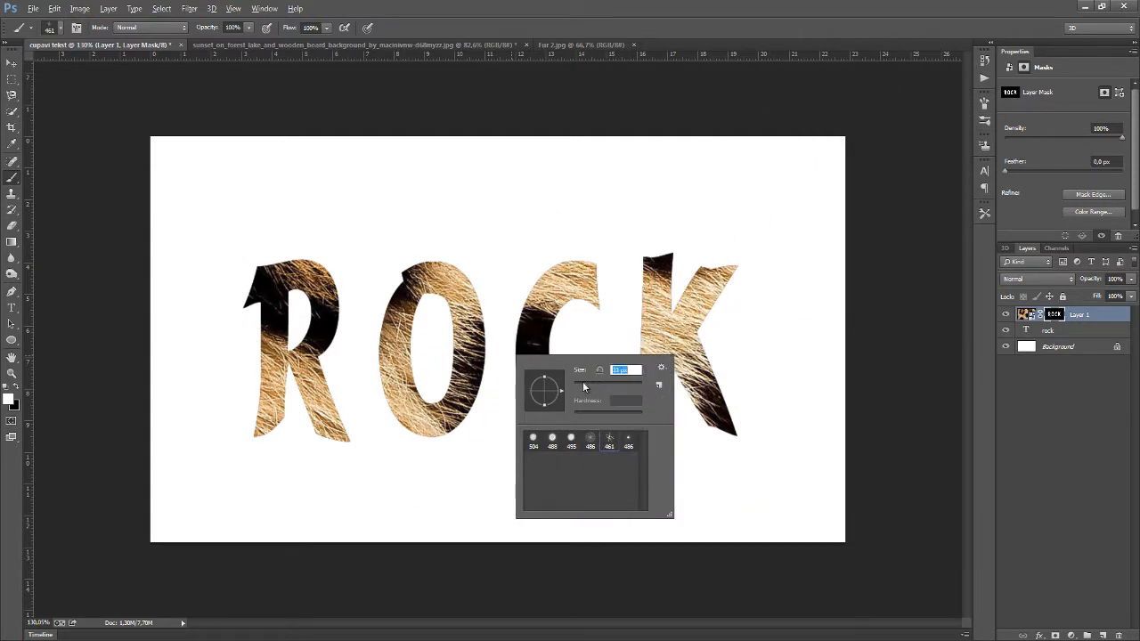
drag(582, 382, 580, 382)
click(983, 123)
click(861, 95)
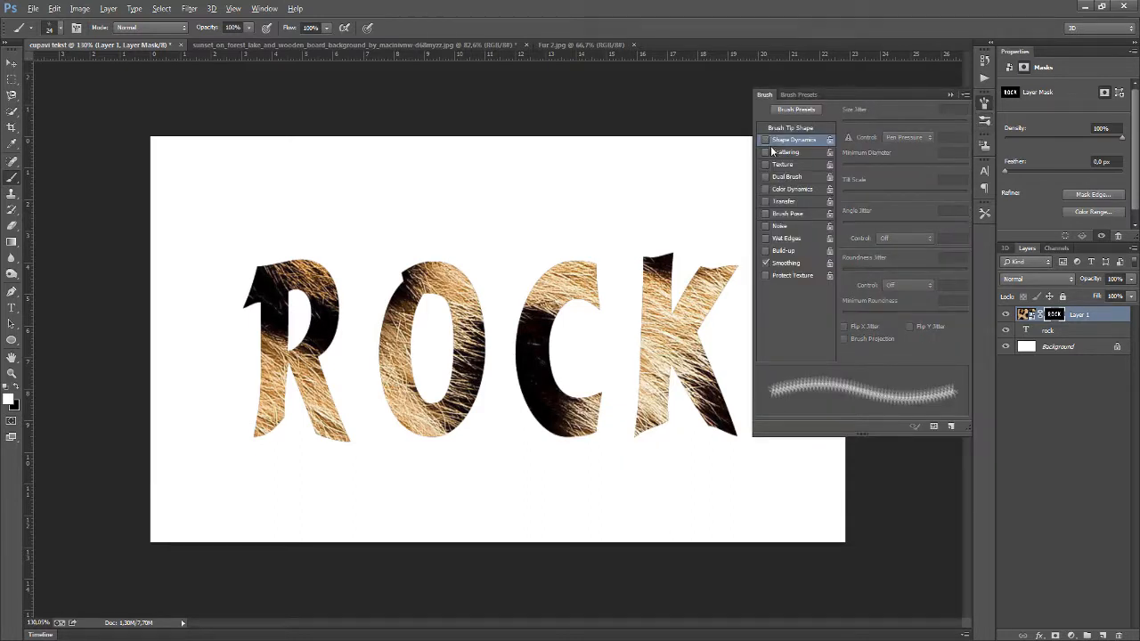
click(765, 141)
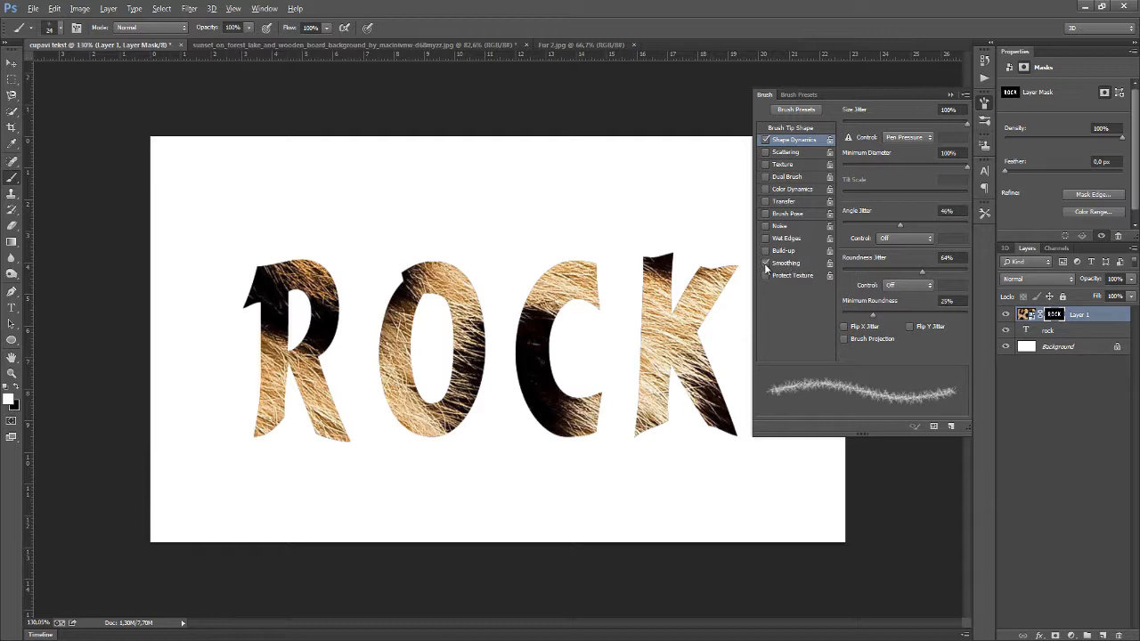
click(950, 95)
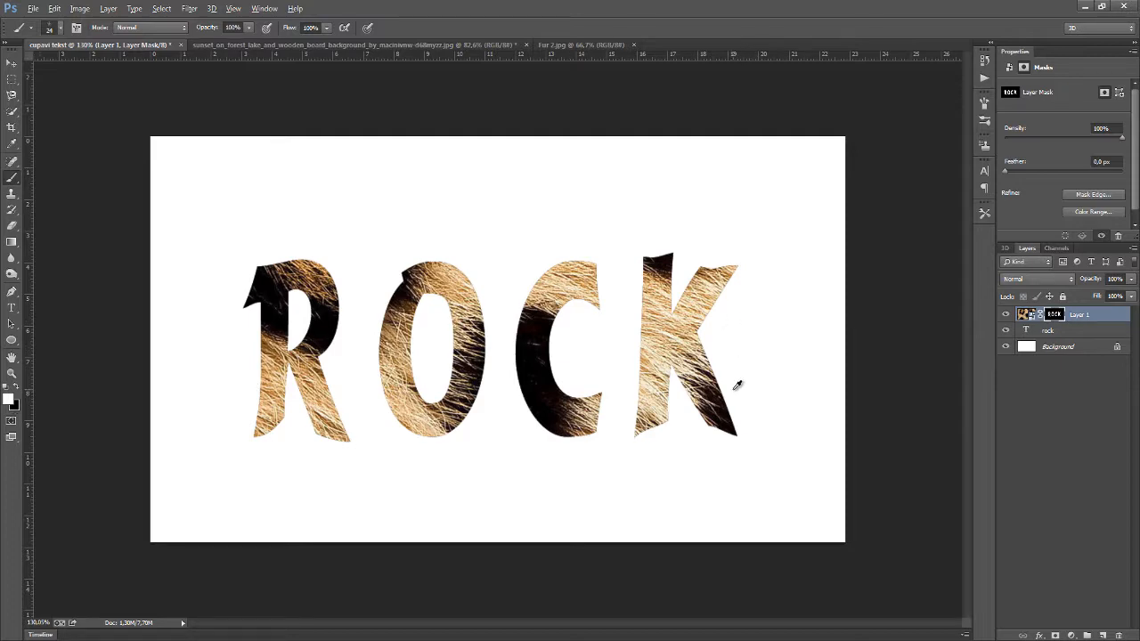
Paint along the K's edges on the layer mask to give the letter a furry outline
scroll(733, 389, up, 5)
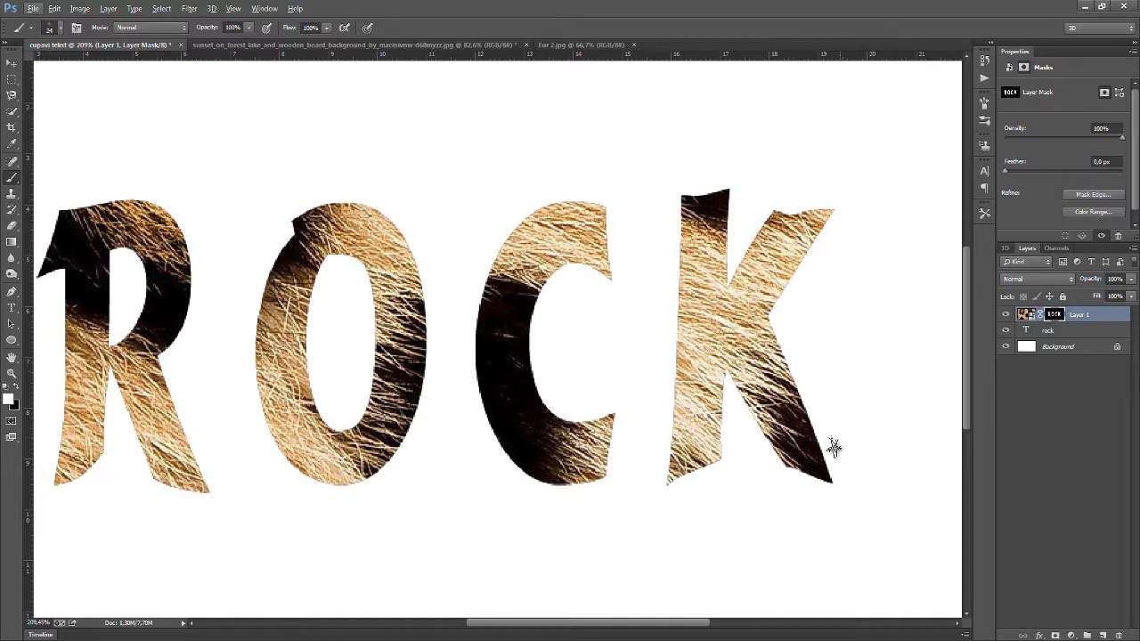
mouse_move(831, 448)
mouse_down()
mouse_move(819, 463)
mouse_move(810, 405)
mouse_move(773, 335)
mouse_move(835, 210)
mouse_move(773, 217)
mouse_move(733, 276)
mouse_move(727, 182)
mouse_move(689, 196)
mouse_move(675, 207)
mouse_move(666, 477)
mouse_move(688, 486)
mouse_move(717, 468)
mouse_move(728, 372)
mouse_move(777, 456)
mouse_move(739, 411)
mouse_move(787, 475)
mouse_move(841, 486)
mouse_up()
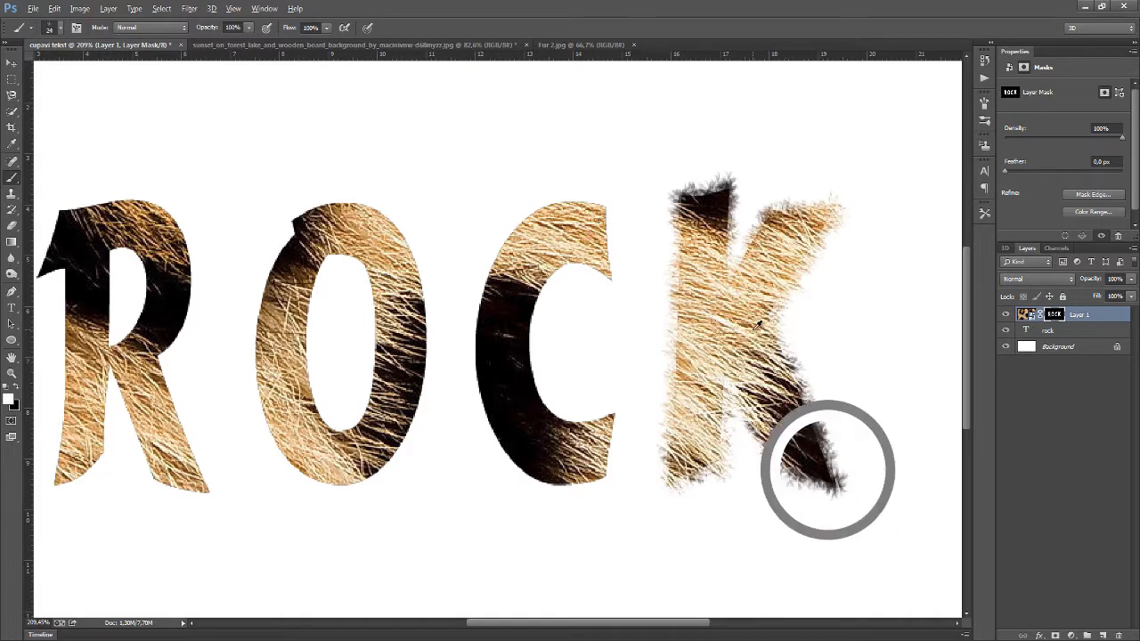
Paint a stroke near the C's upper tip on the mask and undo it
scroll(757, 328, down, 2)
scroll(746, 327, down, 4)
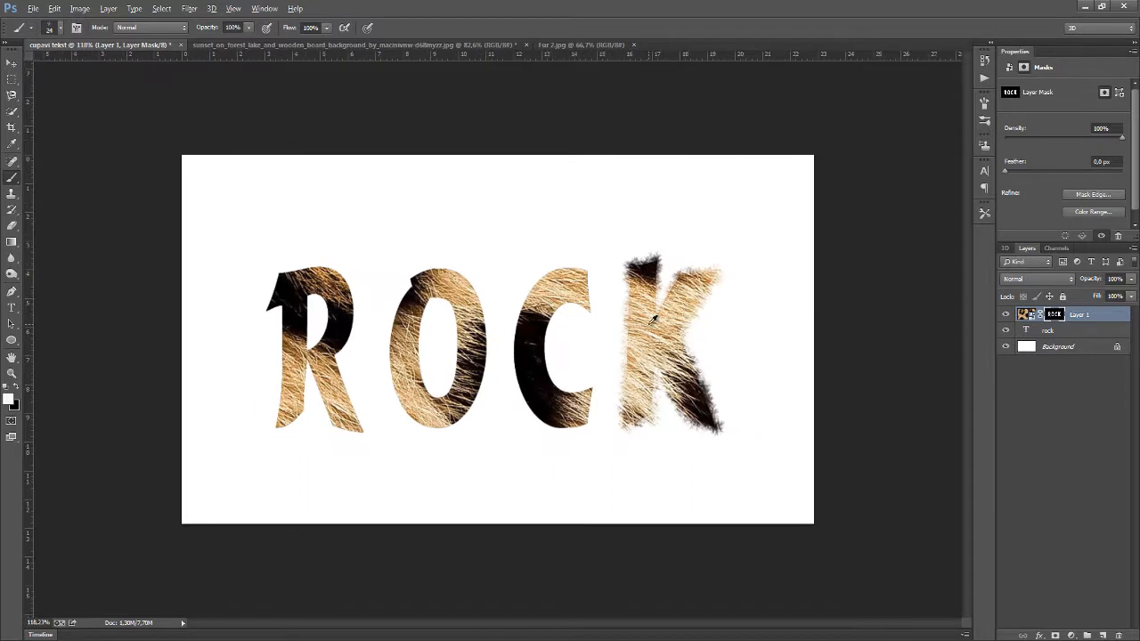
scroll(653, 321, up, 1)
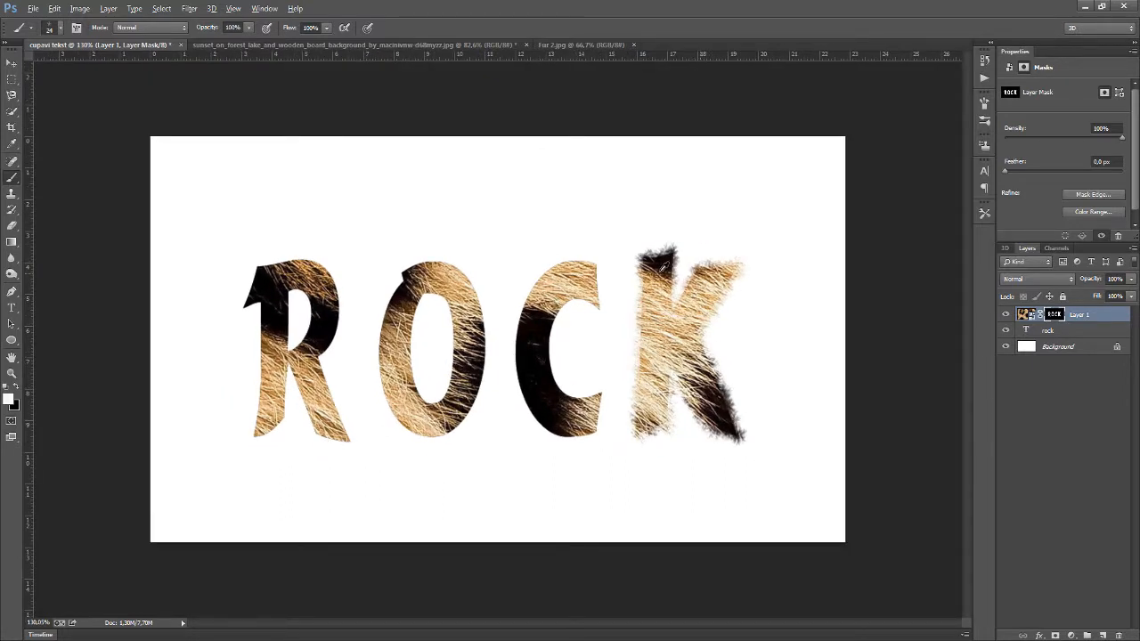
scroll(686, 351, up, 1)
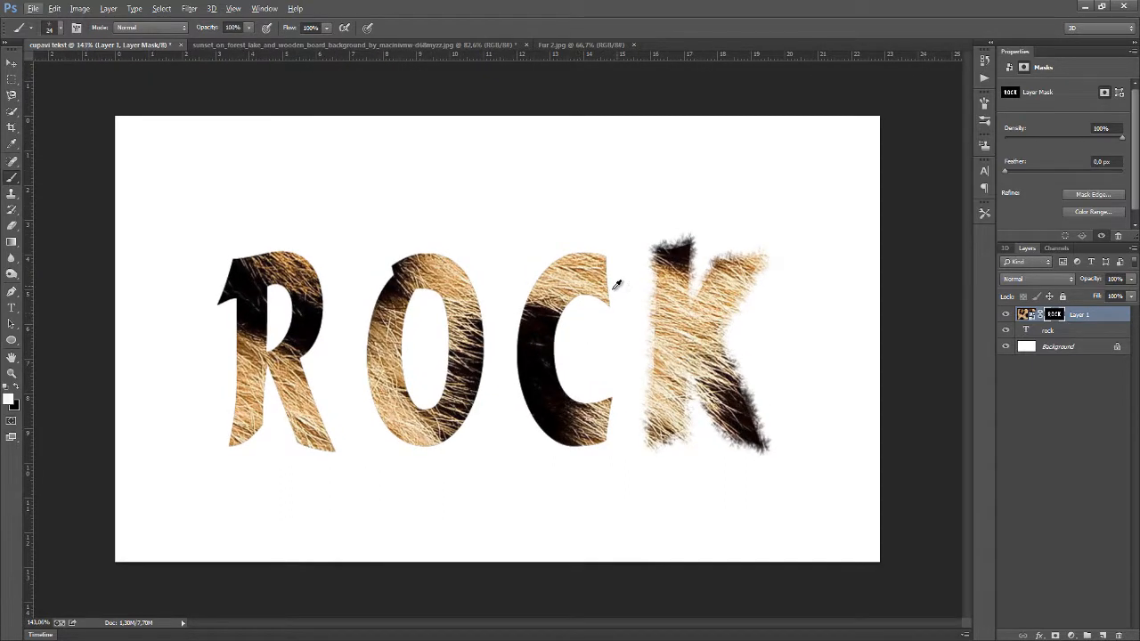
scroll(587, 259, up, 3)
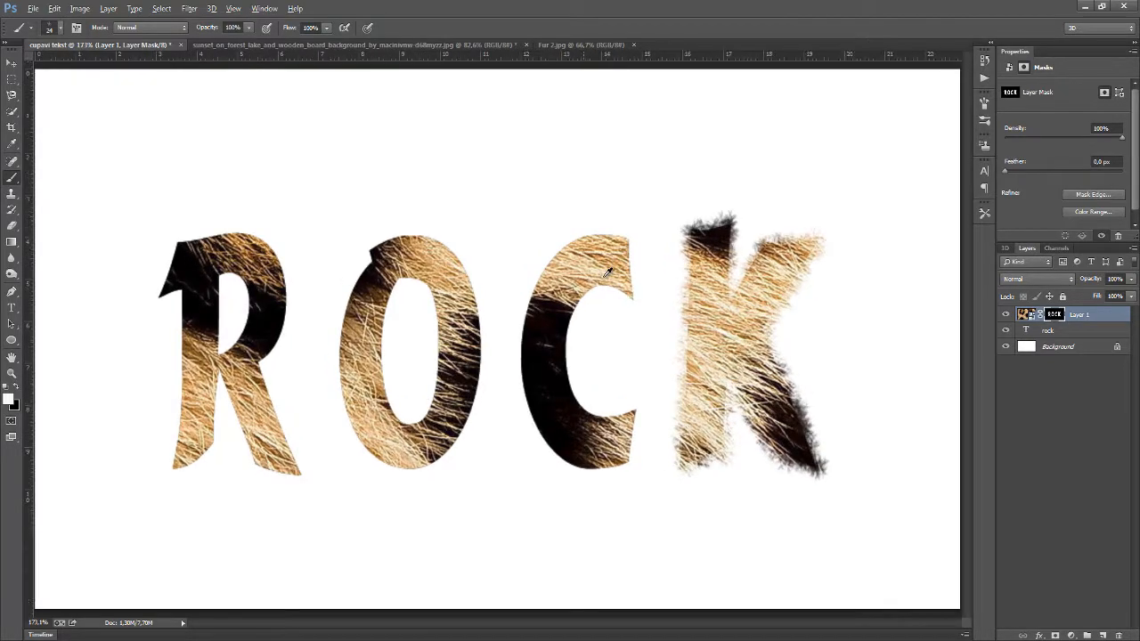
scroll(630, 275, down, 1)
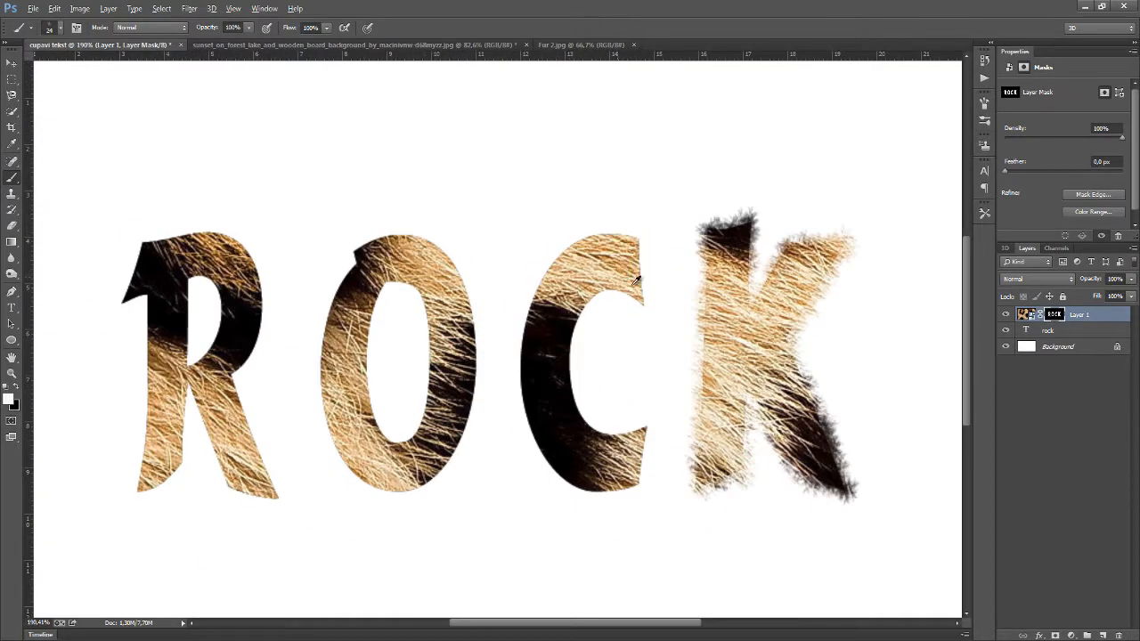
scroll(636, 281, up, 3)
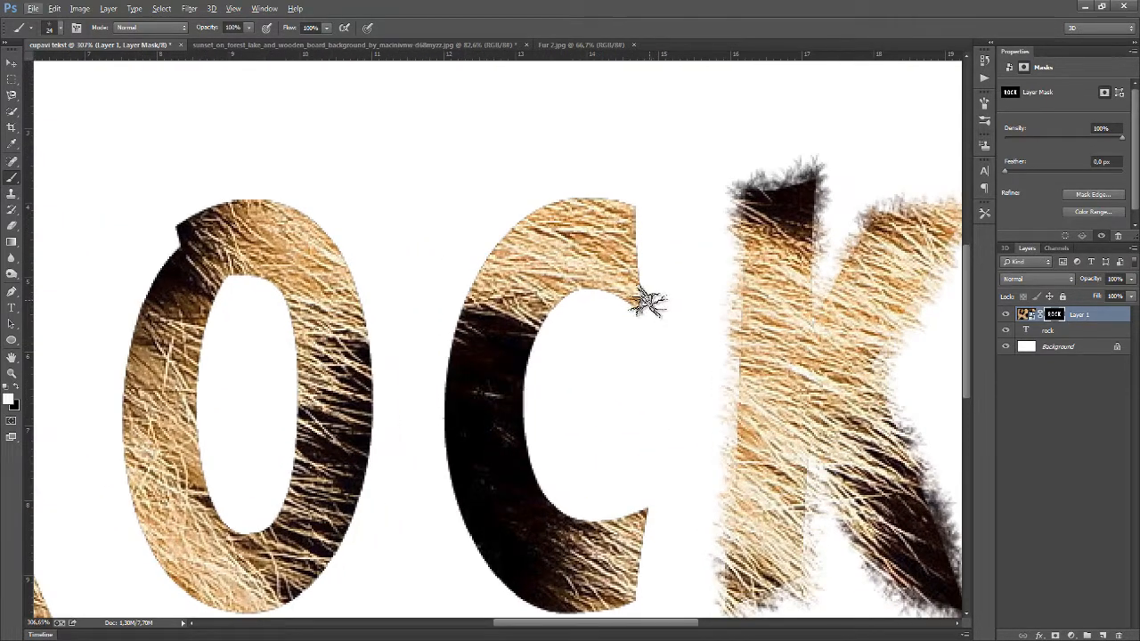
mouse_move(648, 303)
mouse_down()
mouse_move(631, 203)
mouse_move(571, 201)
mouse_move(501, 229)
mouse_move(484, 257)
mouse_move(513, 223)
mouse_move(456, 302)
mouse_move(449, 481)
mouse_move(495, 570)
mouse_move(575, 613)
mouse_move(600, 614)
mouse_move(508, 585)
mouse_move(474, 555)
mouse_move(431, 452)
mouse_move(434, 468)
mouse_move(436, 342)
mouse_move(477, 280)
mouse_move(524, 242)
mouse_up()
key(ctrl+z)
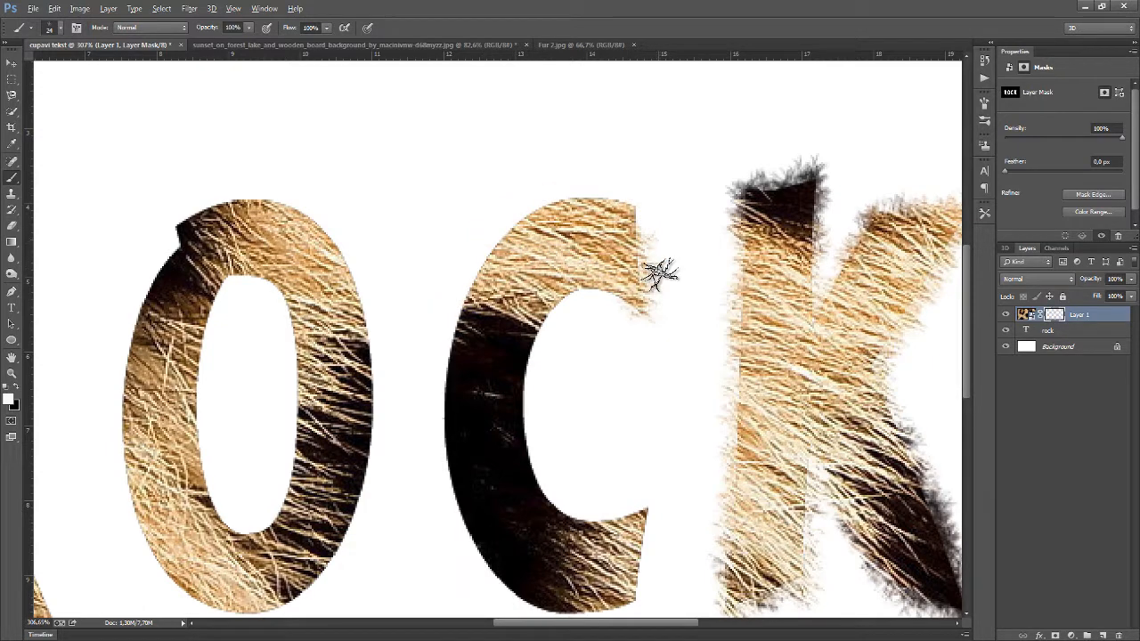
Paint along the C's outer left curve, bottom and upper end on the layer mask to give it a furry outline
mouse_move(608, 200)
mouse_down()
mouse_move(523, 215)
mouse_move(480, 260)
mouse_move(447, 341)
mouse_move(440, 481)
mouse_move(463, 509)
mouse_move(504, 494)
mouse_move(511, 524)
mouse_move(543, 534)
mouse_up()
scroll(570, 548, down, 2)
scroll(595, 560, down, 1)
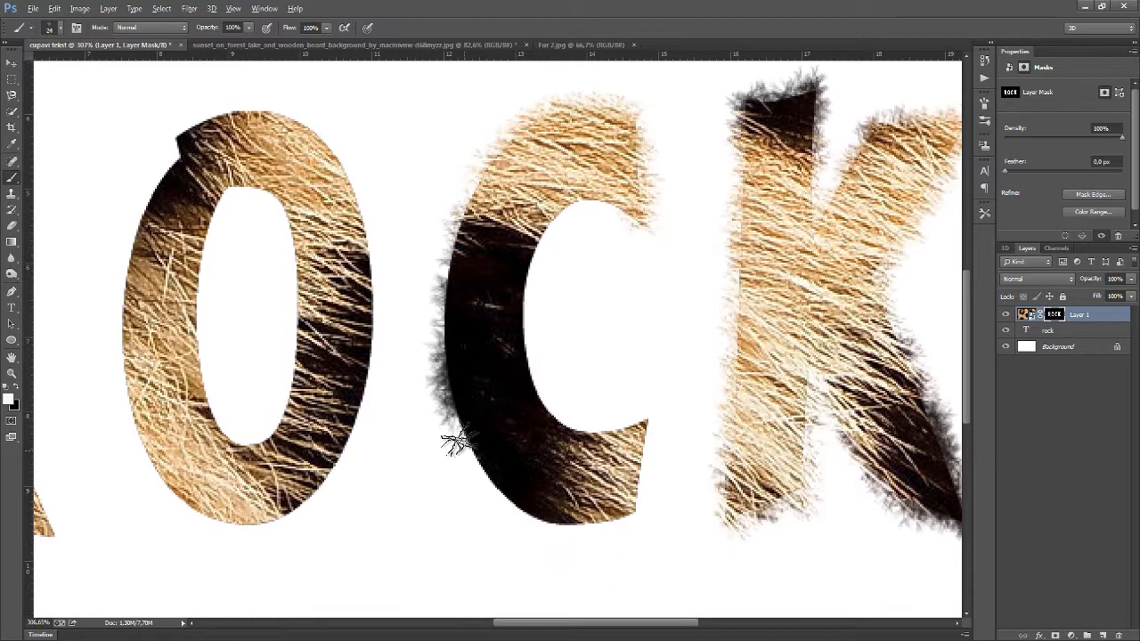
mouse_move(466, 424)
mouse_down()
mouse_move(477, 462)
mouse_move(520, 515)
mouse_move(605, 532)
mouse_move(643, 504)
mouse_move(653, 432)
mouse_move(641, 416)
mouse_up()
mouse_move(621, 419)
mouse_down()
mouse_move(548, 411)
mouse_move(528, 385)
mouse_move(510, 326)
mouse_move(525, 309)
mouse_move(520, 285)
mouse_move(567, 197)
mouse_move(600, 189)
mouse_move(646, 216)
mouse_move(620, 205)
mouse_move(544, 215)
mouse_move(532, 301)
mouse_move(568, 405)
mouse_move(560, 416)
mouse_move(535, 390)
mouse_move(510, 312)
mouse_move(520, 308)
mouse_move(522, 363)
mouse_move(527, 337)
mouse_move(514, 492)
mouse_move(525, 511)
mouse_move(474, 465)
mouse_move(453, 405)
mouse_move(441, 313)
mouse_move(466, 197)
mouse_move(465, 231)
mouse_move(433, 294)
mouse_move(475, 184)
mouse_move(520, 132)
mouse_move(541, 130)
mouse_move(659, 202)
mouse_up()
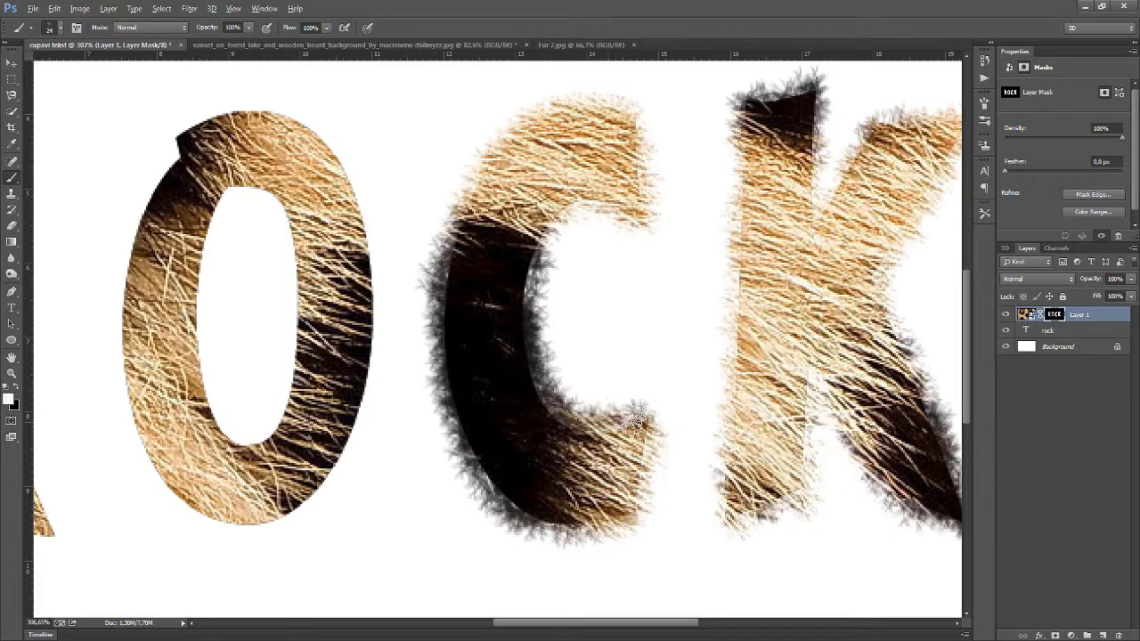
Paint a stroke along the C's inner curve on the mask and undo it
mouse_move(522, 330)
mouse_down()
mouse_move(539, 244)
mouse_move(575, 198)
mouse_move(609, 184)
mouse_up()
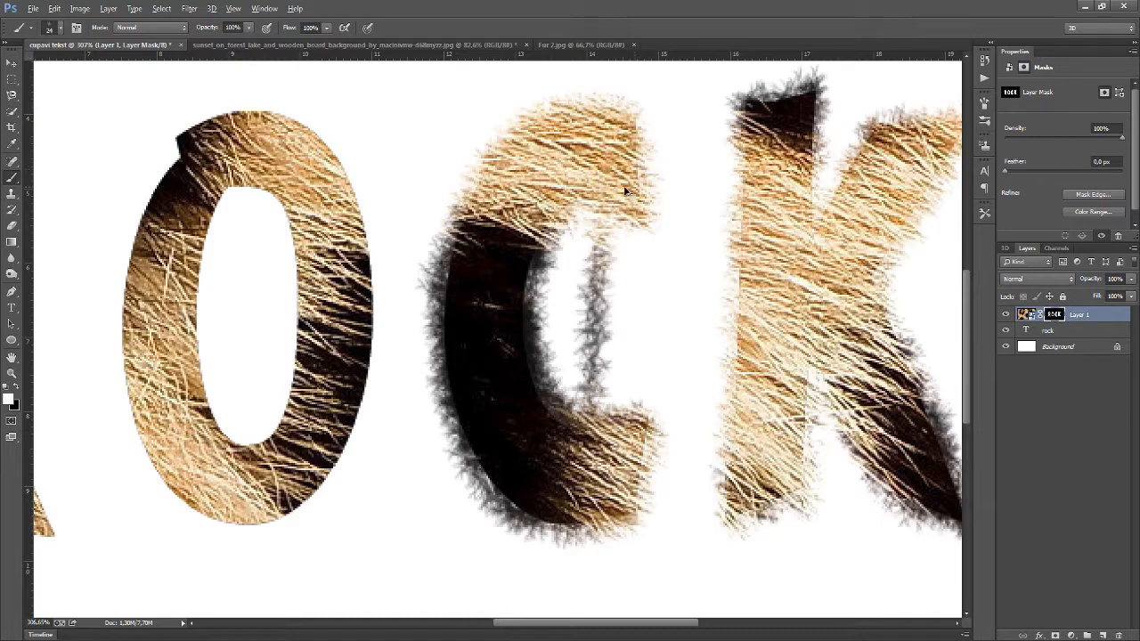
key(ctrl+z)
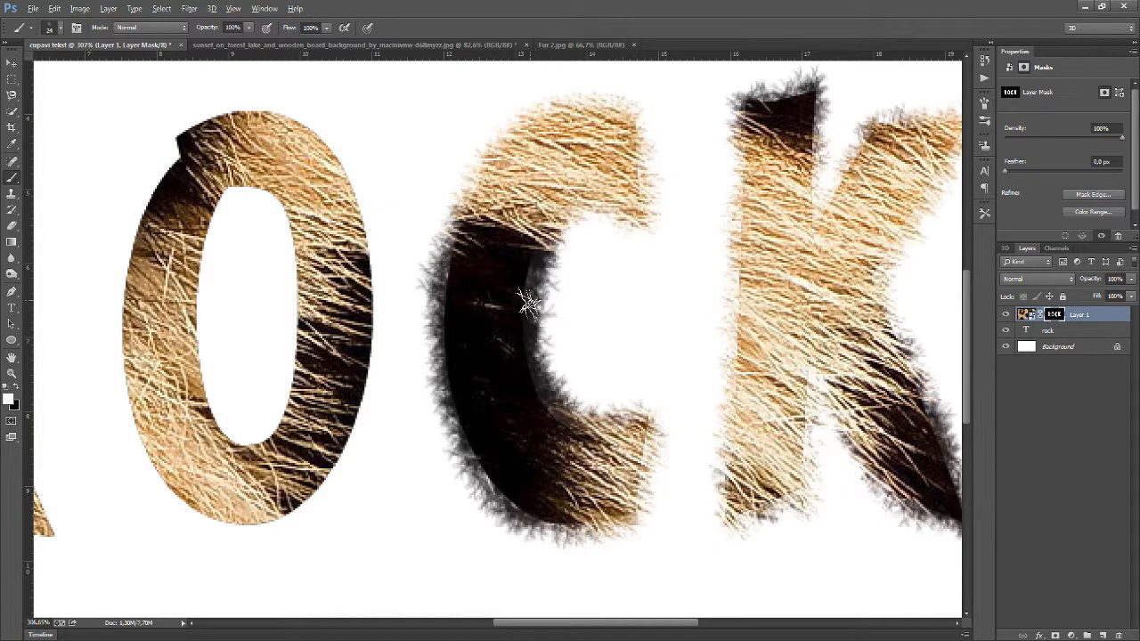
Brush more fur along the C's outer curve and lower edge on the layer mask
scroll(659, 269, down, 5)
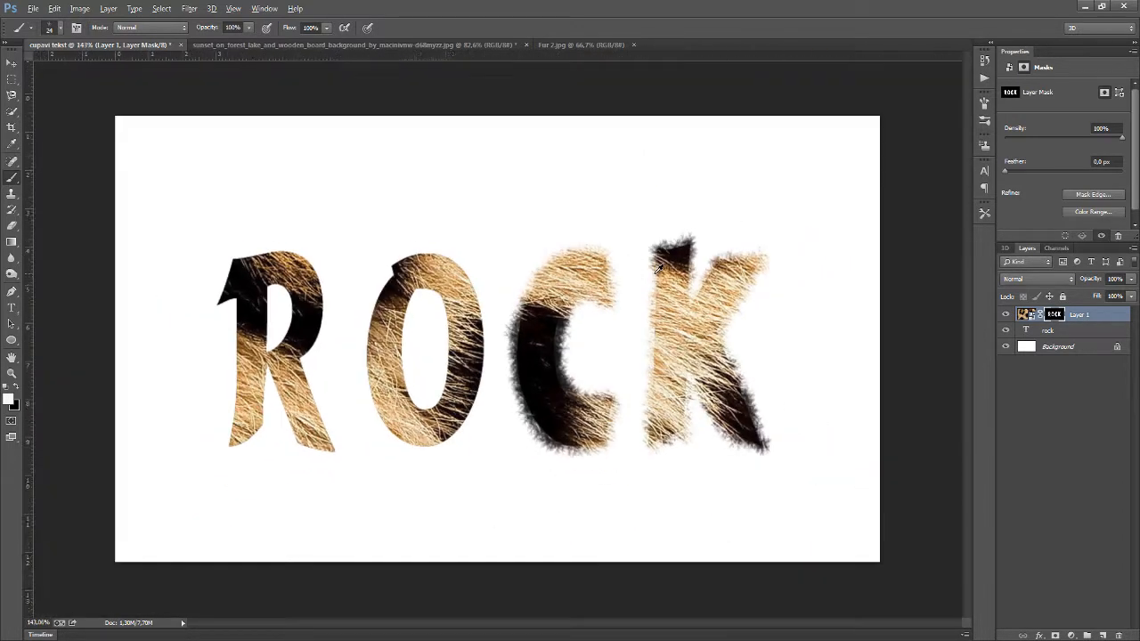
scroll(656, 303, up, 2)
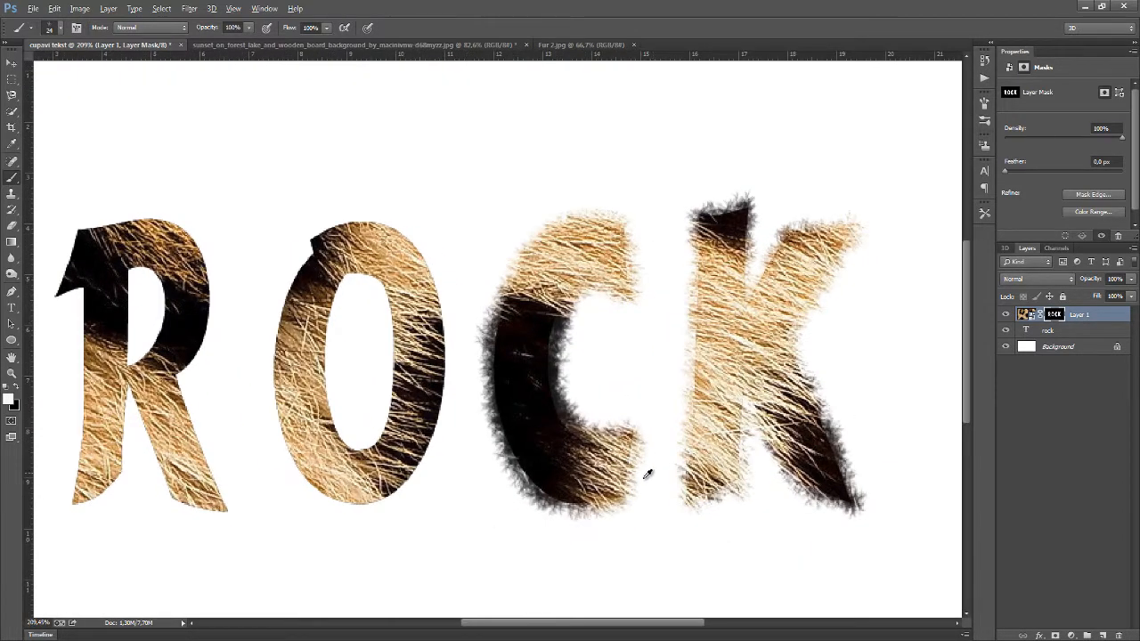
scroll(580, 517, up, 2)
mouse_move(606, 517)
mouse_down()
mouse_move(570, 506)
mouse_move(603, 508)
mouse_move(488, 461)
mouse_move(506, 473)
mouse_move(477, 401)
mouse_up()
drag(470, 312, 483, 186)
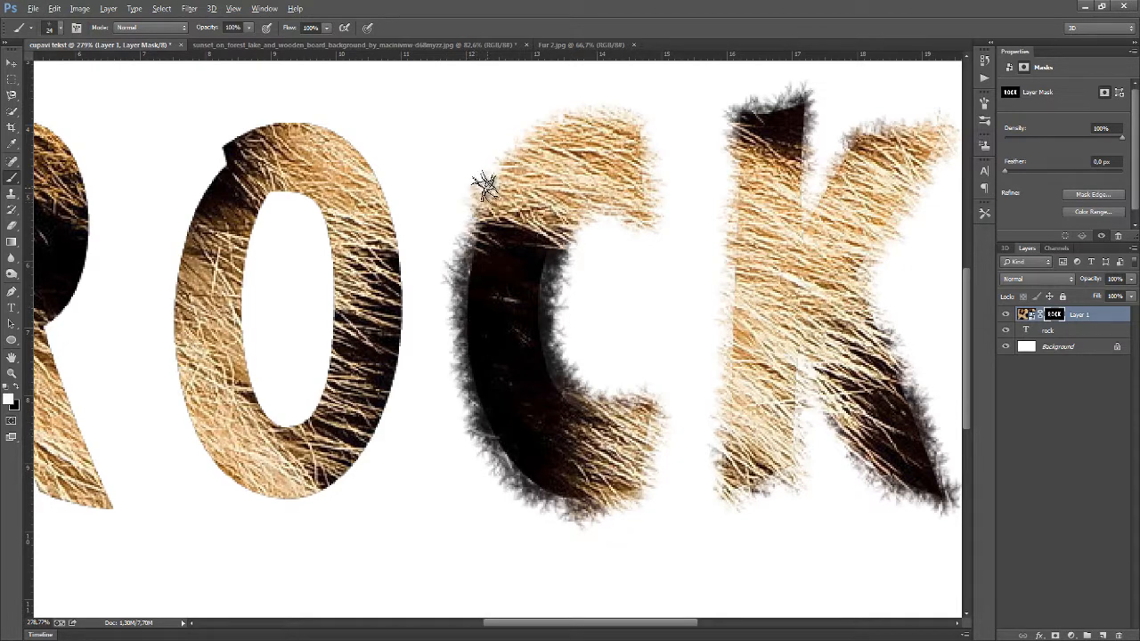
mouse_move(462, 247)
mouse_down()
mouse_move(463, 338)
mouse_move(494, 436)
mouse_move(581, 508)
mouse_up()
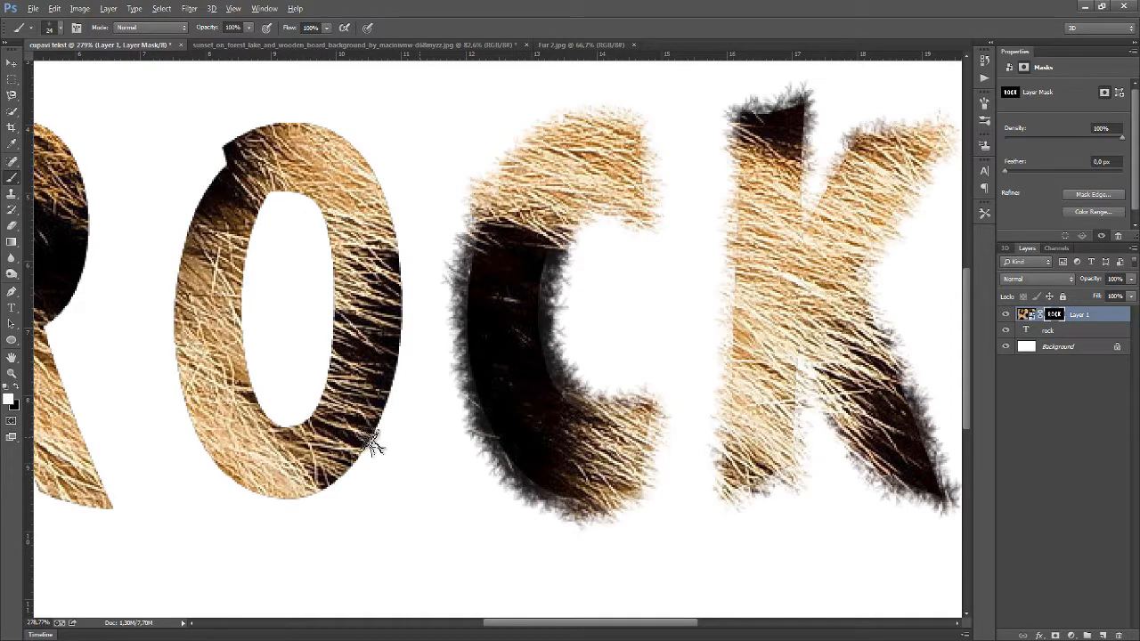
Paint furry edges around the O's inner counter and its outer outline on the mask
mouse_move(307, 412)
mouse_down()
mouse_move(336, 289)
mouse_move(318, 197)
mouse_move(282, 190)
mouse_move(262, 200)
mouse_move(260, 182)
mouse_move(324, 224)
mouse_move(341, 309)
mouse_move(344, 344)
mouse_move(298, 421)
mouse_move(254, 394)
mouse_move(230, 300)
mouse_move(248, 264)
mouse_move(242, 350)
mouse_move(254, 378)
mouse_move(245, 251)
mouse_move(278, 189)
mouse_move(240, 254)
mouse_move(291, 198)
mouse_move(357, 218)
mouse_up()
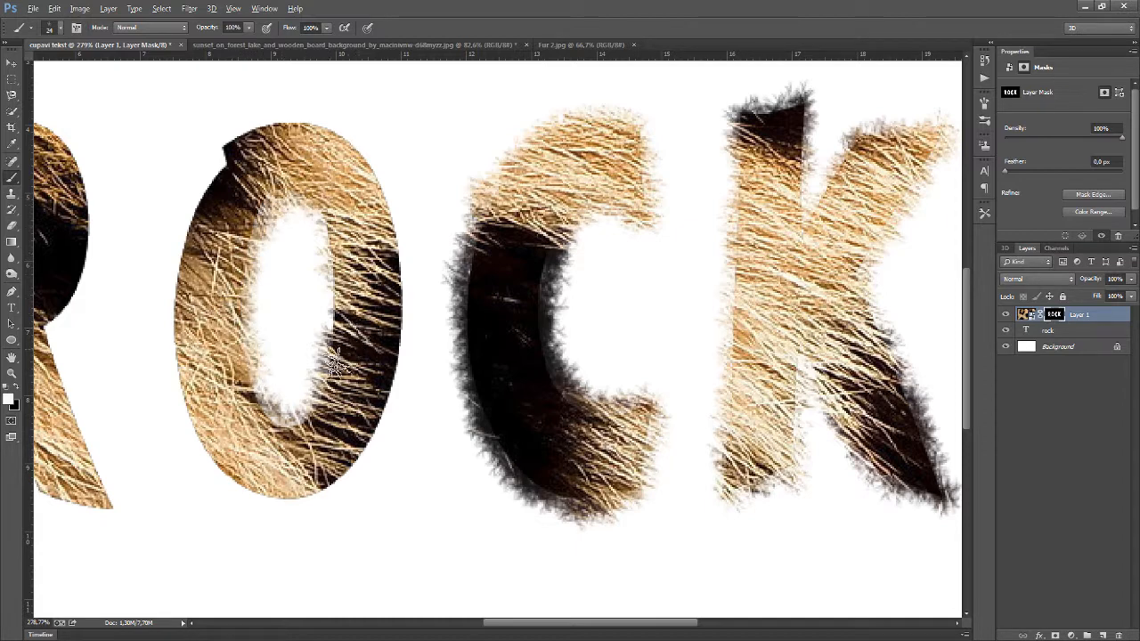
drag(336, 364, 292, 427)
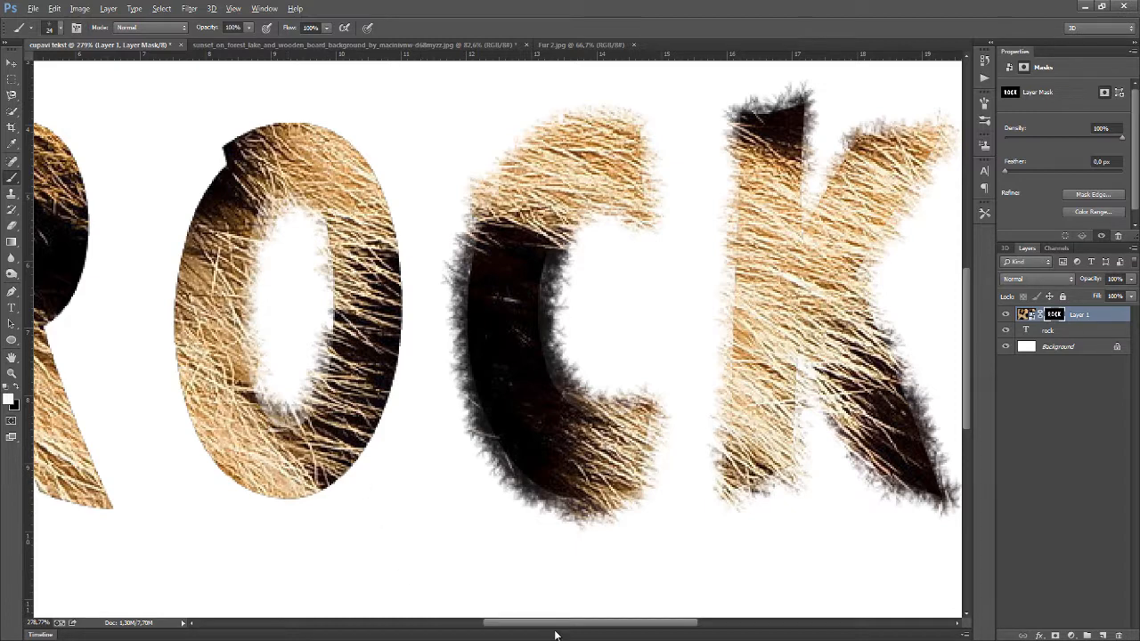
drag(537, 629, 510, 628)
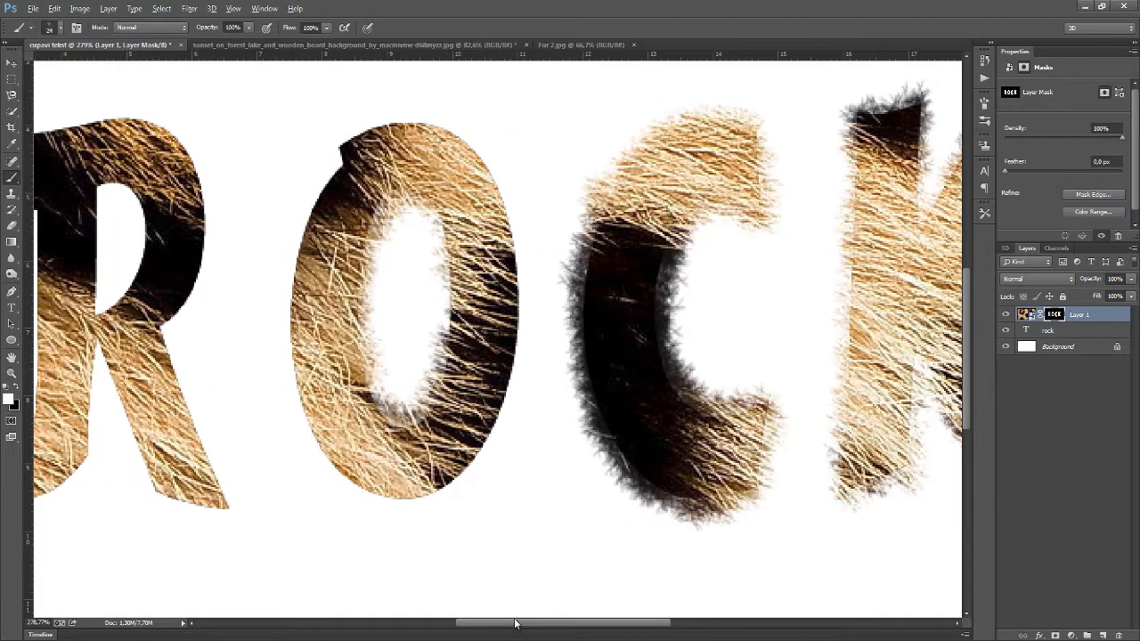
mouse_move(503, 400)
mouse_down()
mouse_move(520, 366)
mouse_move(508, 415)
mouse_move(523, 276)
mouse_move(496, 167)
mouse_move(461, 132)
mouse_move(428, 125)
mouse_move(376, 123)
mouse_move(331, 169)
mouse_up()
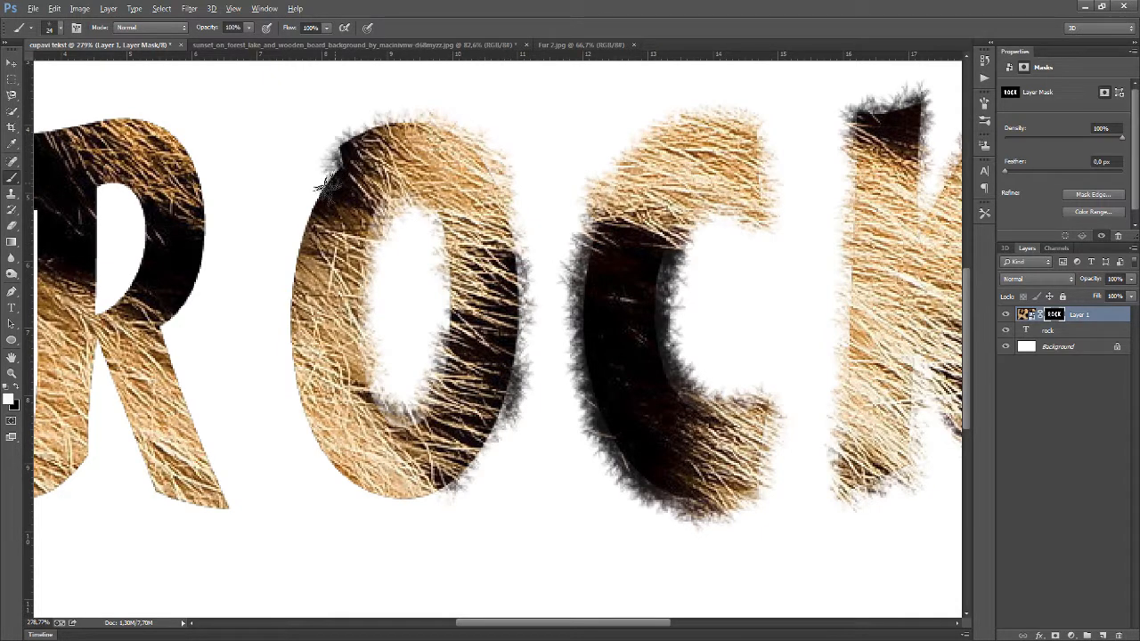
mouse_move(302, 251)
mouse_down()
mouse_move(319, 212)
mouse_move(293, 260)
mouse_move(293, 409)
mouse_move(306, 417)
mouse_move(303, 400)
mouse_move(357, 484)
mouse_move(300, 401)
mouse_move(292, 330)
mouse_move(300, 378)
mouse_move(359, 477)
mouse_move(412, 510)
mouse_move(456, 487)
mouse_move(495, 435)
mouse_move(481, 456)
mouse_move(524, 317)
mouse_move(514, 245)
mouse_up()
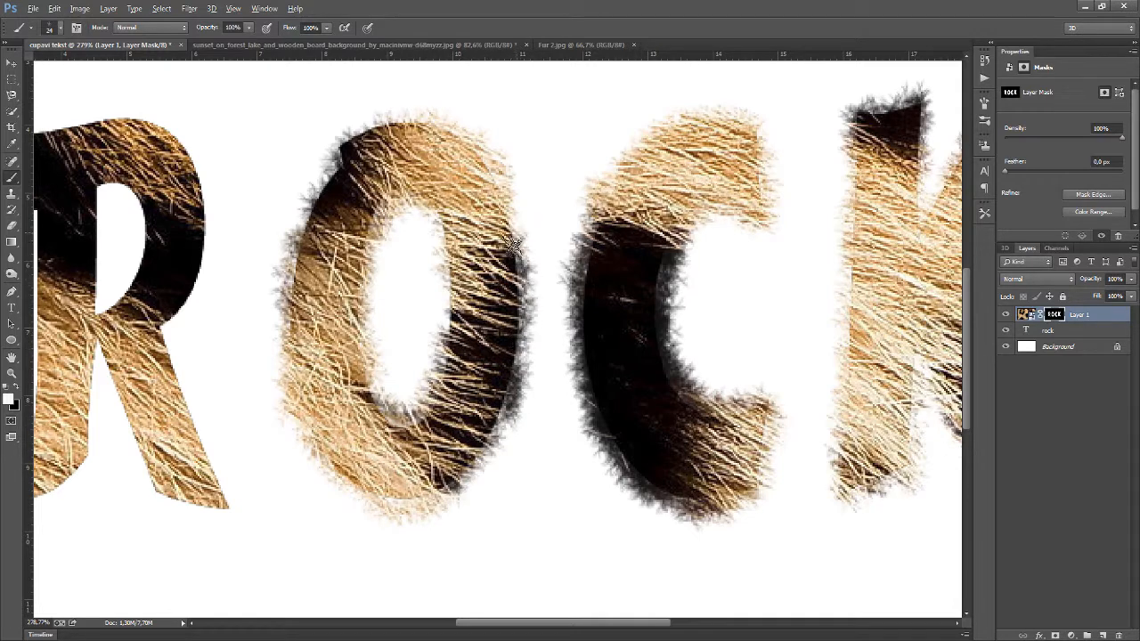
drag(325, 194, 292, 285)
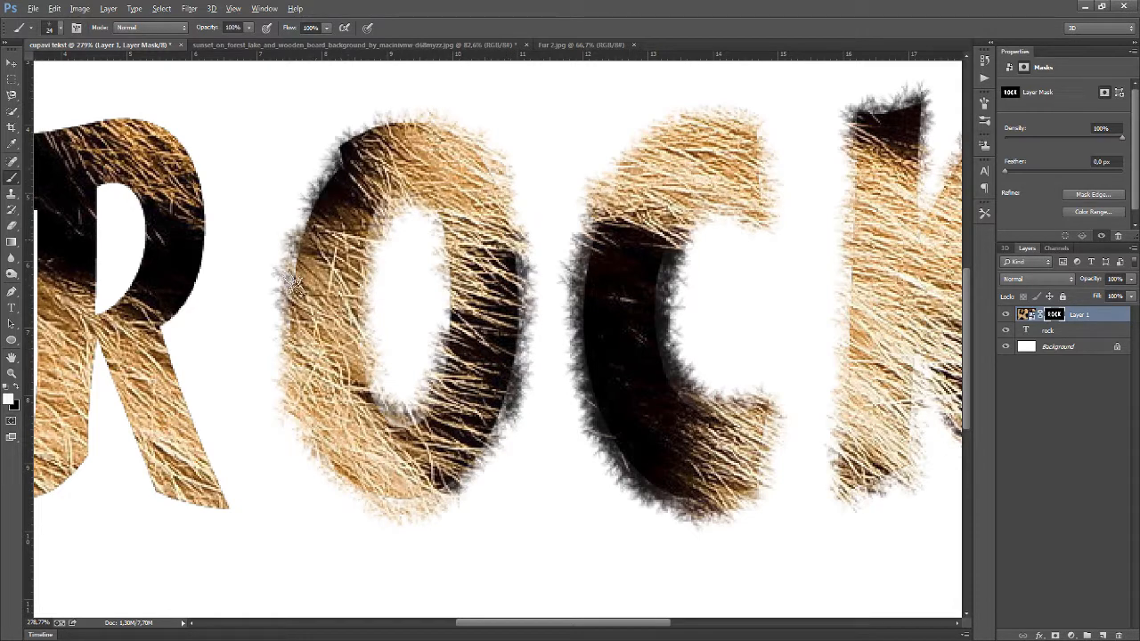
Paint fur along the R's right side, top, left stem and bottom edges on the mask
scroll(319, 319, down, 2)
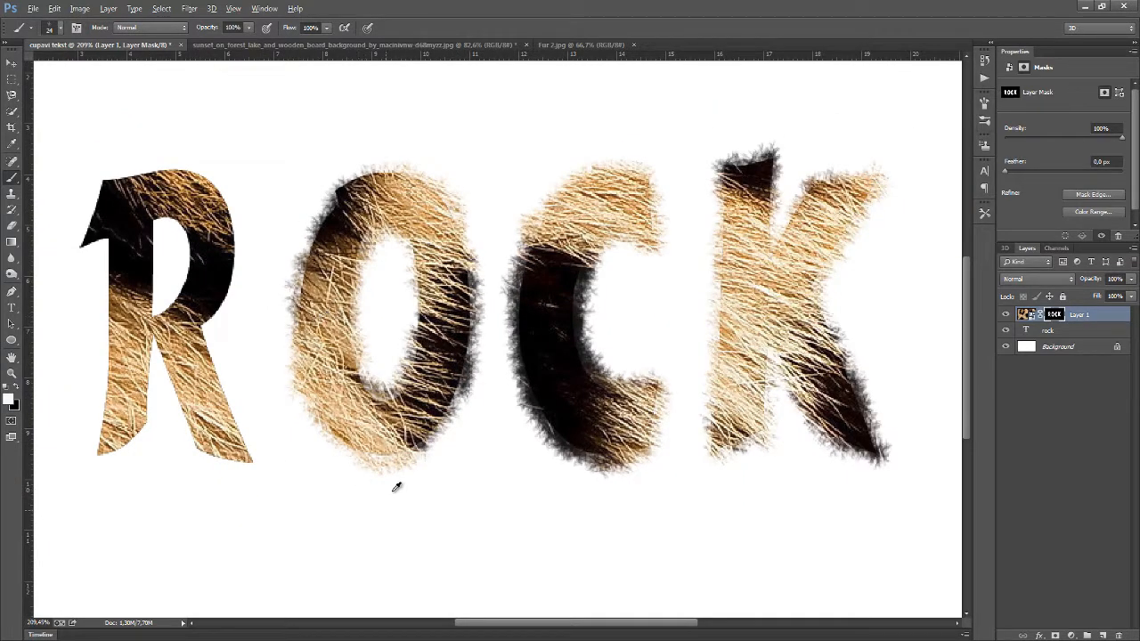
scroll(398, 472, up, 1)
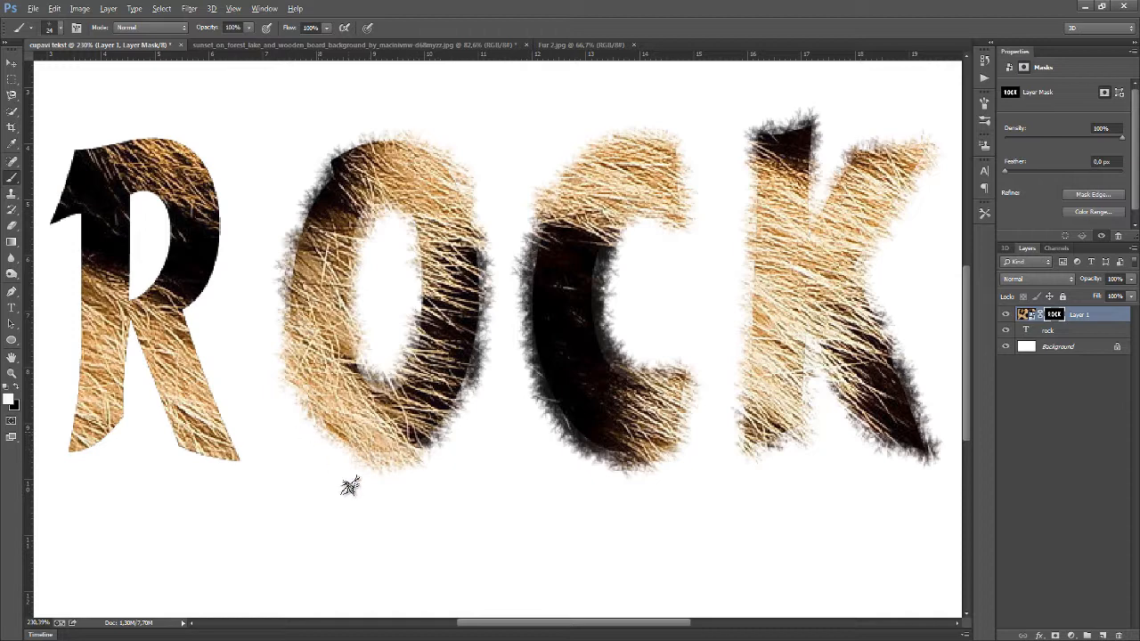
drag(523, 630, 484, 624)
scroll(290, 307, up, 2)
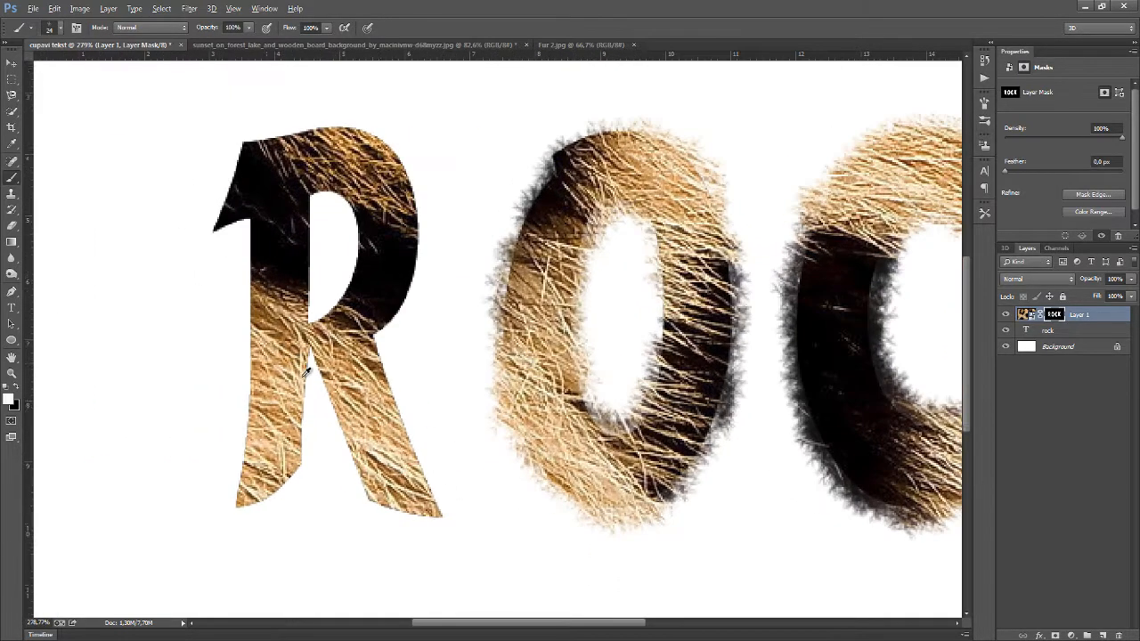
mouse_move(439, 501)
mouse_down()
mouse_move(381, 349)
mouse_move(387, 308)
mouse_move(407, 306)
mouse_move(426, 202)
mouse_move(398, 186)
mouse_up()
mouse_move(389, 142)
mouse_down()
mouse_move(353, 123)
mouse_move(307, 124)
mouse_up()
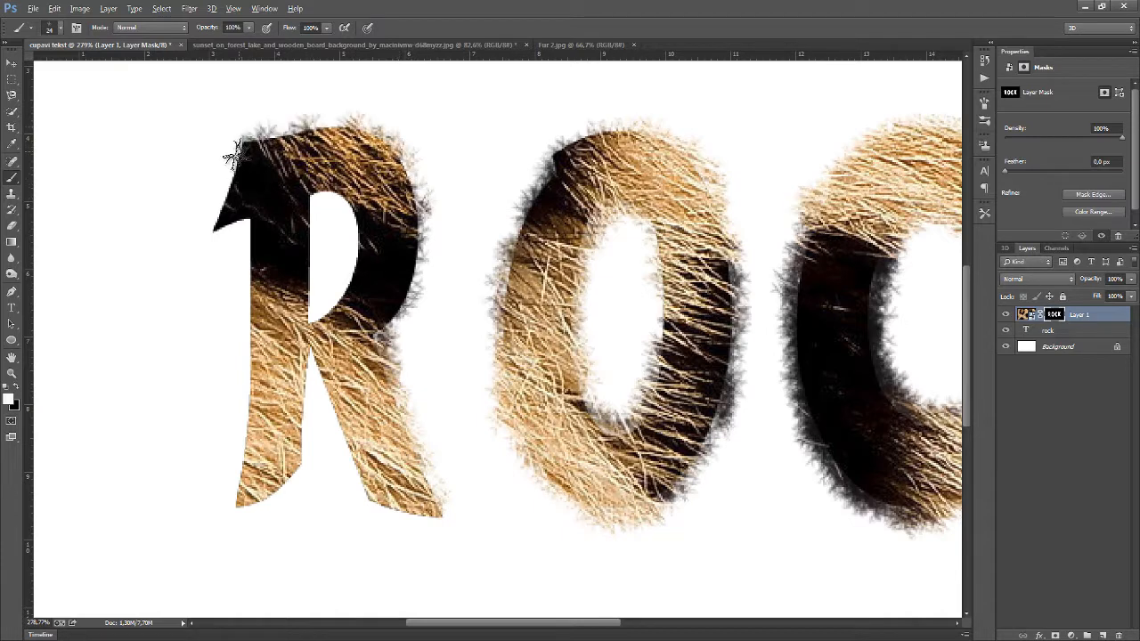
mouse_move(231, 156)
mouse_down()
mouse_move(220, 224)
mouse_move(247, 221)
mouse_move(256, 270)
mouse_up()
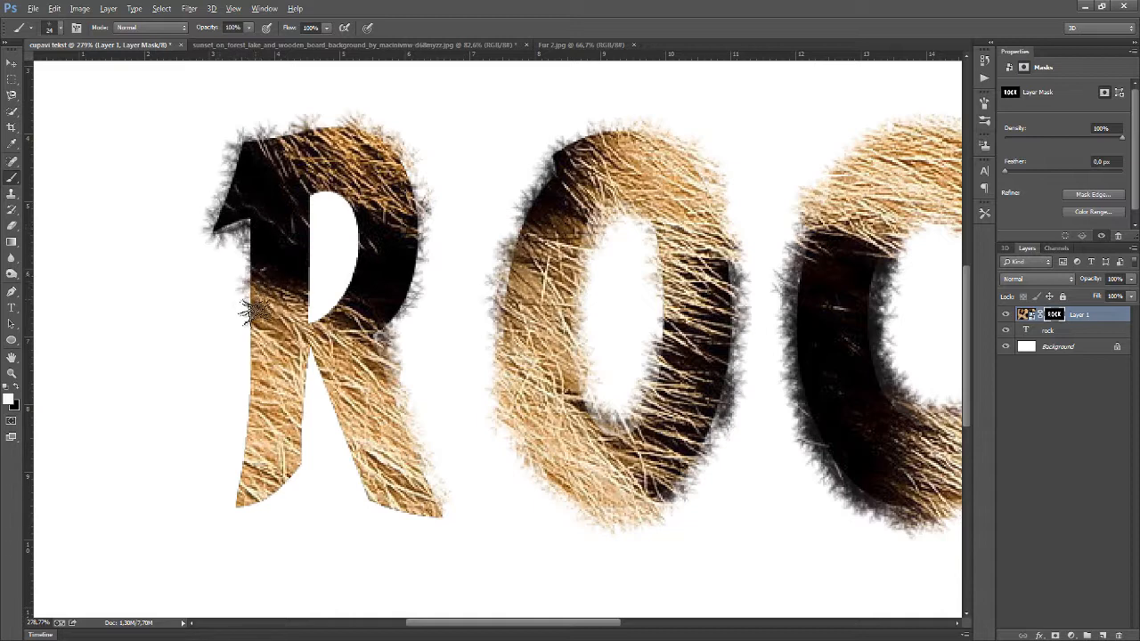
drag(253, 309, 244, 491)
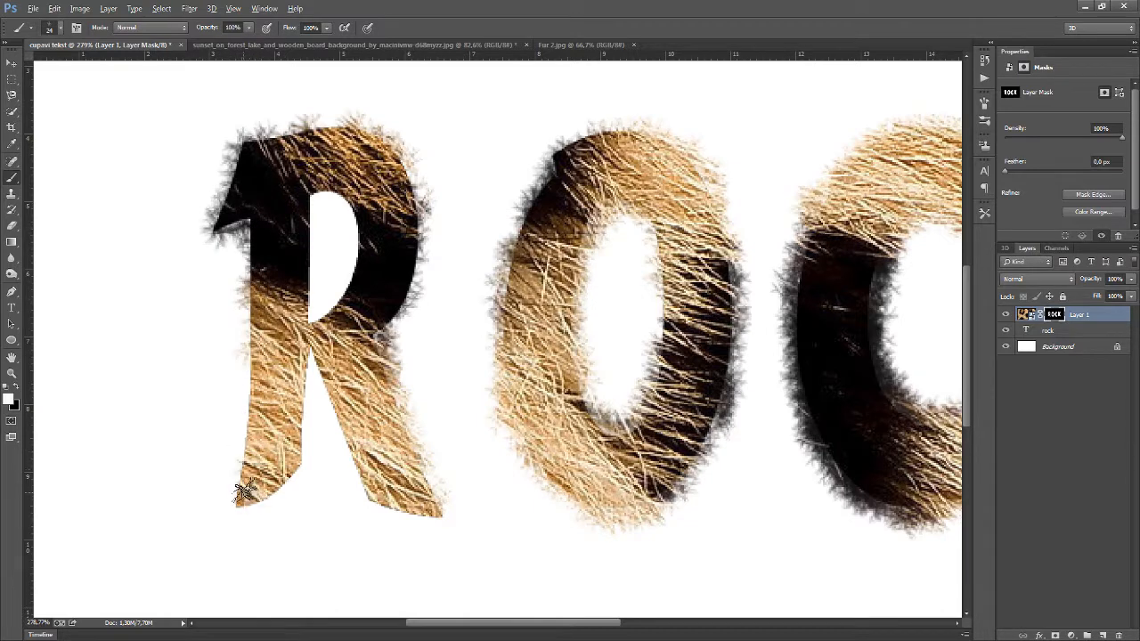
mouse_move(250, 422)
mouse_down()
mouse_move(242, 400)
mouse_move(255, 329)
mouse_up()
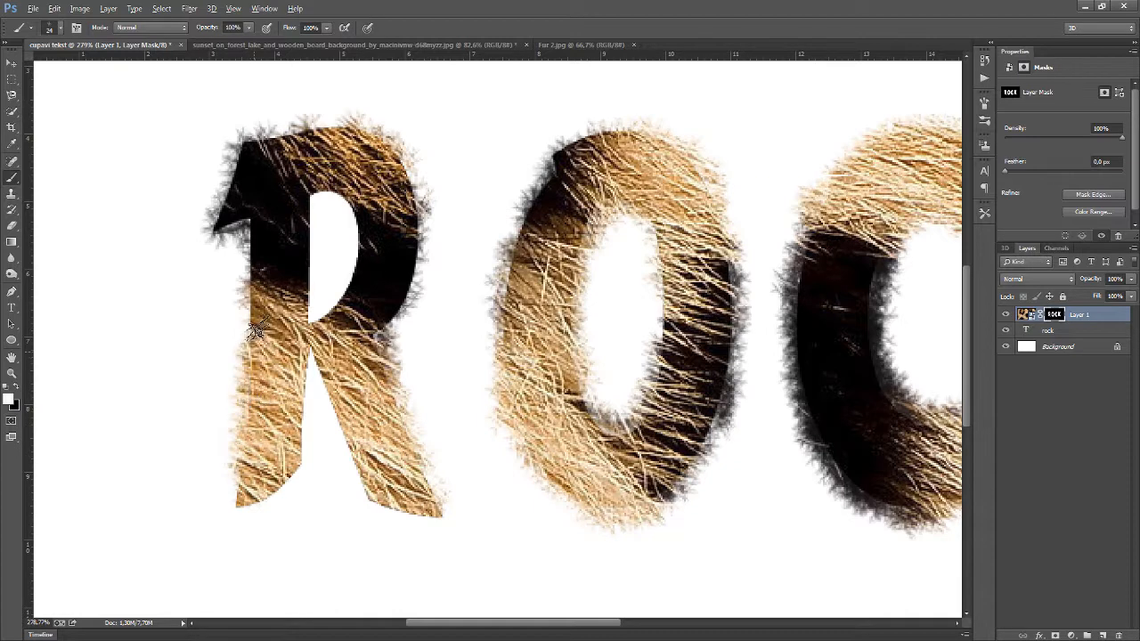
mouse_move(239, 505)
mouse_down()
mouse_move(294, 481)
mouse_move(307, 353)
mouse_move(363, 480)
mouse_move(413, 513)
mouse_move(379, 497)
mouse_move(386, 508)
mouse_move(430, 509)
mouse_move(422, 475)
mouse_up()
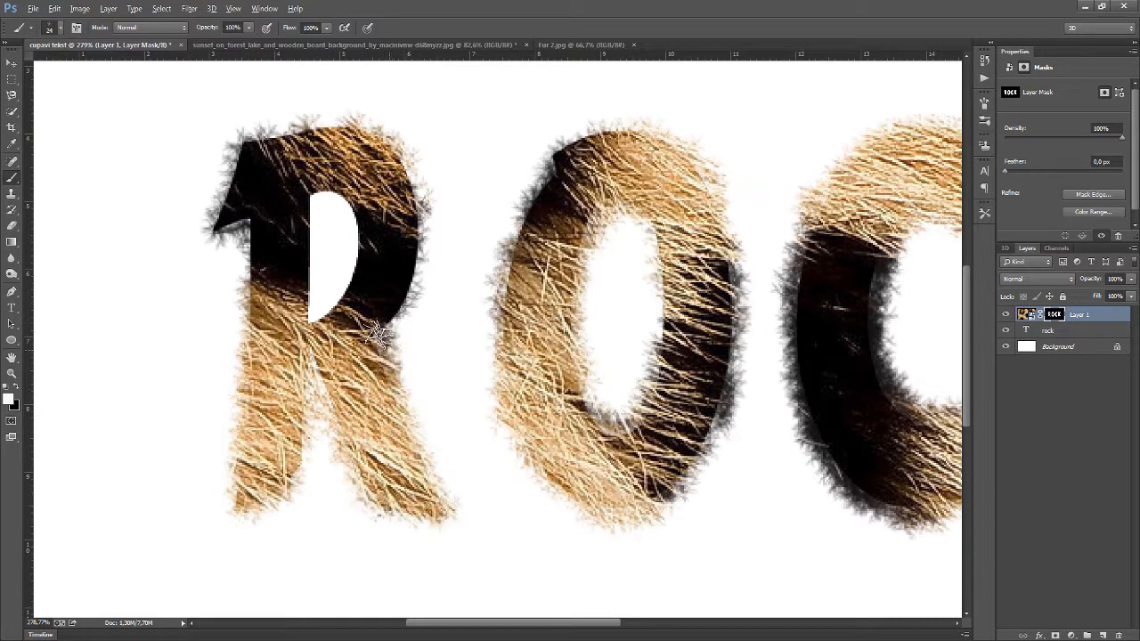
Paint fur around the R's inner counter and redo its top and left edges on the mask
mouse_move(398, 307)
mouse_down()
mouse_move(428, 222)
mouse_move(415, 289)
mouse_up()
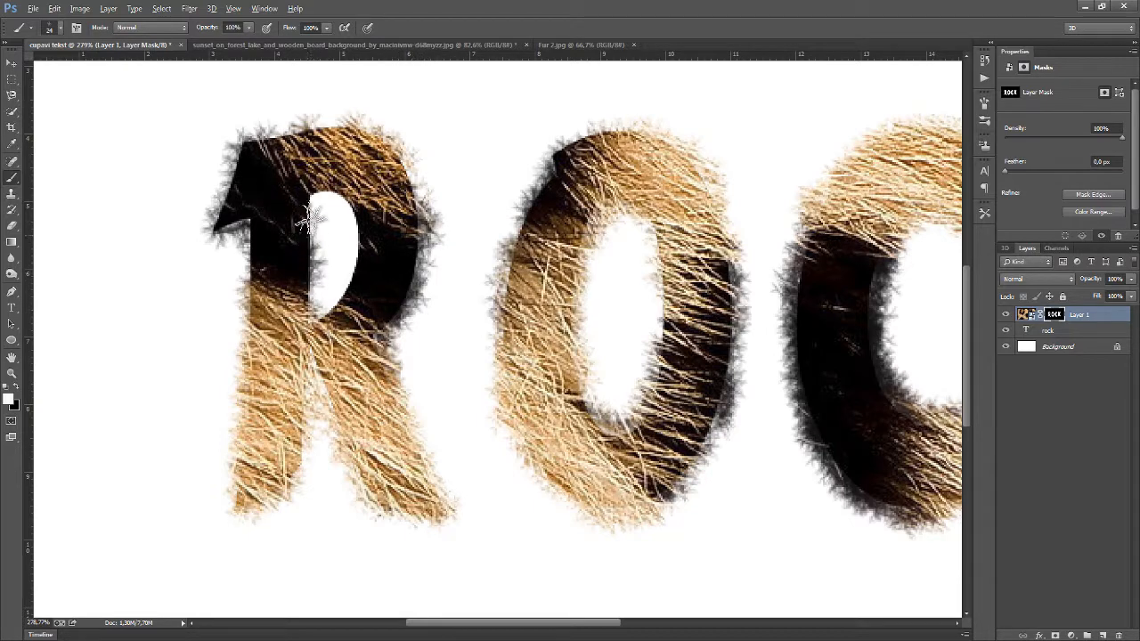
mouse_move(311, 209)
mouse_down()
mouse_move(315, 285)
mouse_move(331, 172)
mouse_up()
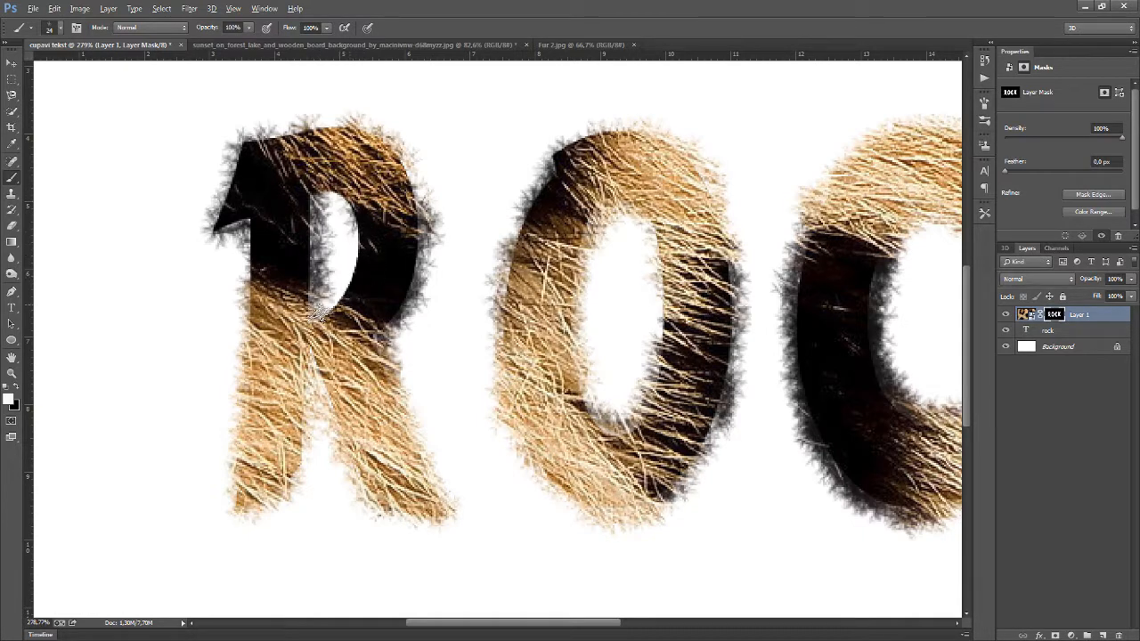
mouse_move(345, 281)
mouse_down()
mouse_move(364, 237)
mouse_move(337, 185)
mouse_move(312, 193)
mouse_move(307, 295)
mouse_up()
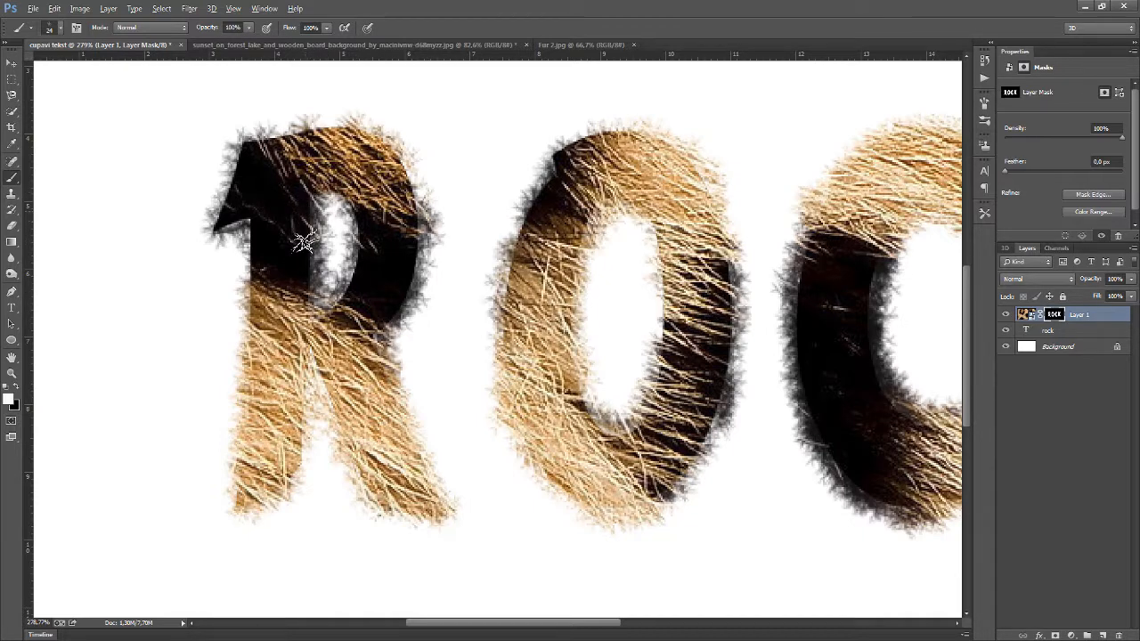
mouse_move(305, 240)
mouse_down()
mouse_move(307, 301)
mouse_move(260, 301)
mouse_move(247, 230)
mouse_up()
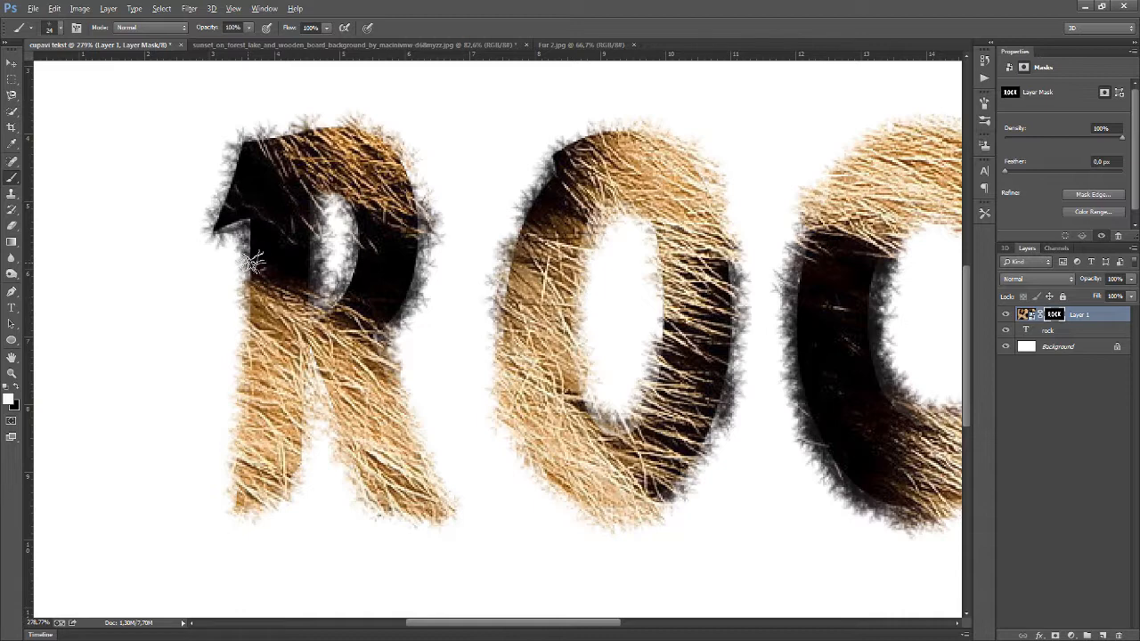
mouse_move(222, 188)
mouse_down()
mouse_move(253, 135)
mouse_move(320, 123)
mouse_move(381, 136)
mouse_move(414, 185)
mouse_move(420, 232)
mouse_move(410, 316)
mouse_move(390, 338)
mouse_move(423, 236)
mouse_move(423, 188)
mouse_move(392, 142)
mouse_move(401, 178)
mouse_up()
drag(246, 230, 243, 467)
Fill the Background layer with black to preview the fur, then refill it with white
scroll(273, 456, down, 5)
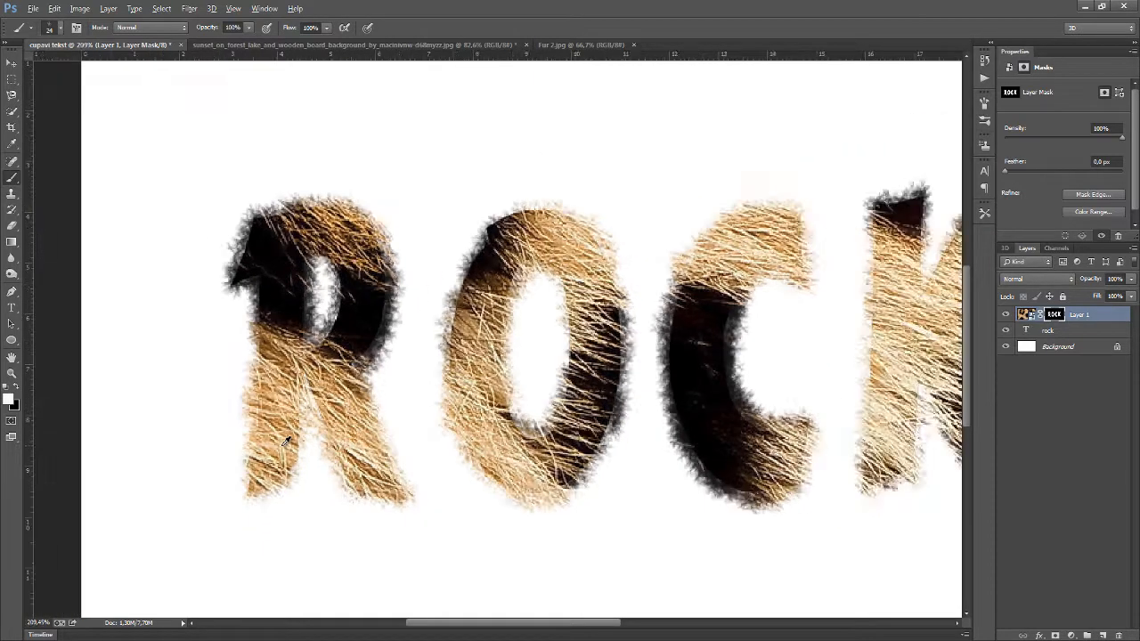
click(1077, 347)
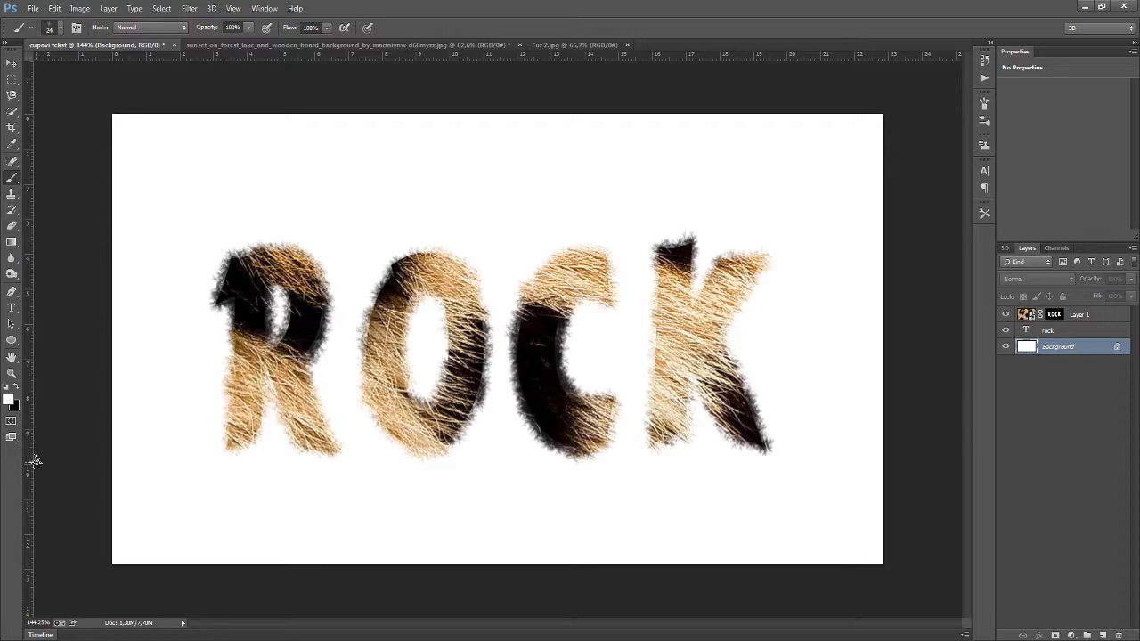
key(ctrl+BackSpace)
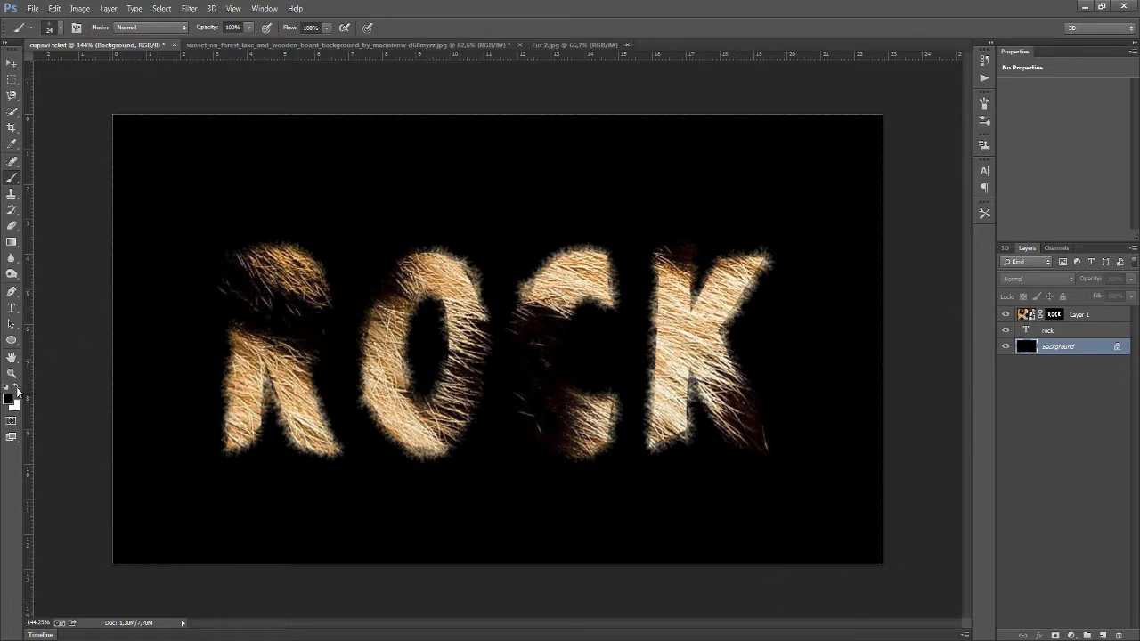
key(ctrl+BackSpace)
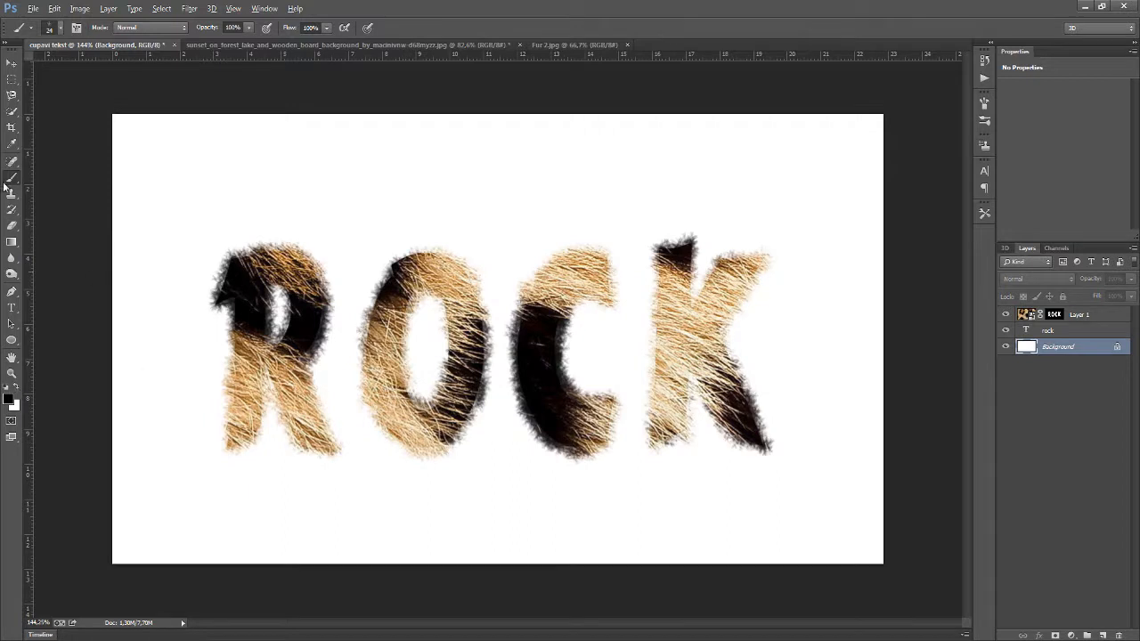
With the Move tool, drag the masked fur layer into the sunset lake and wooden board image
click(9, 64)
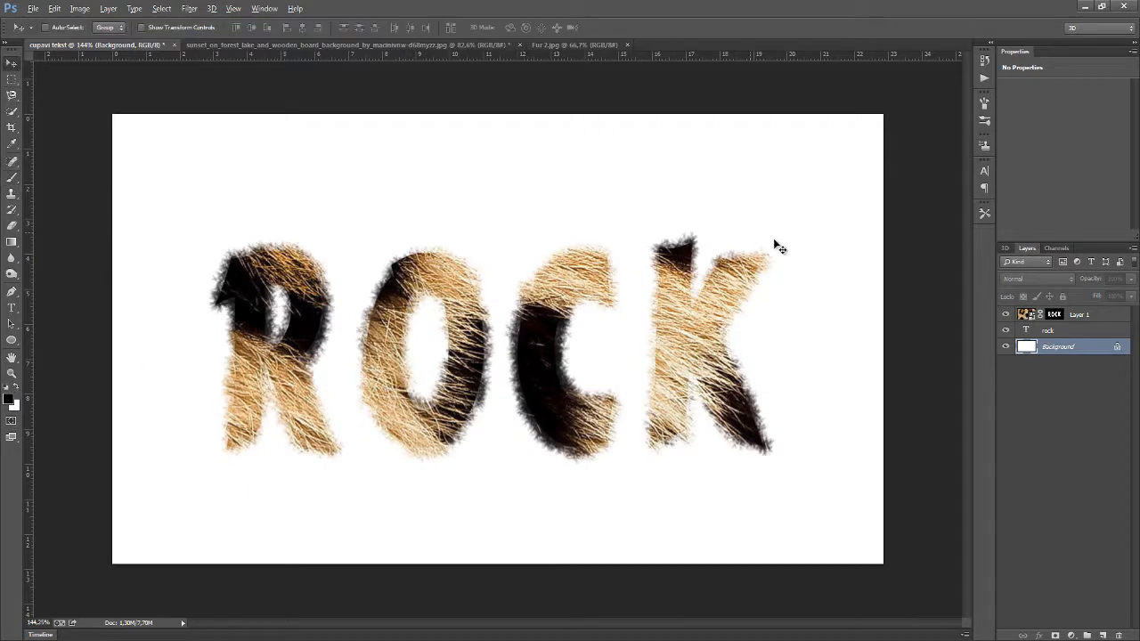
click(1105, 319)
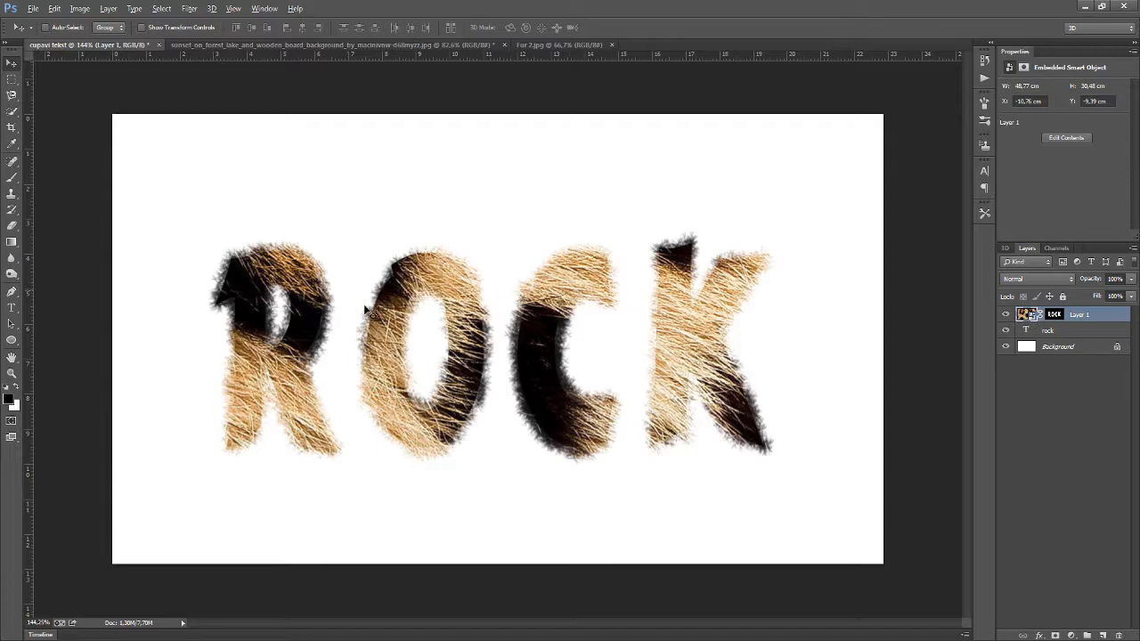
drag(364, 268, 401, 194)
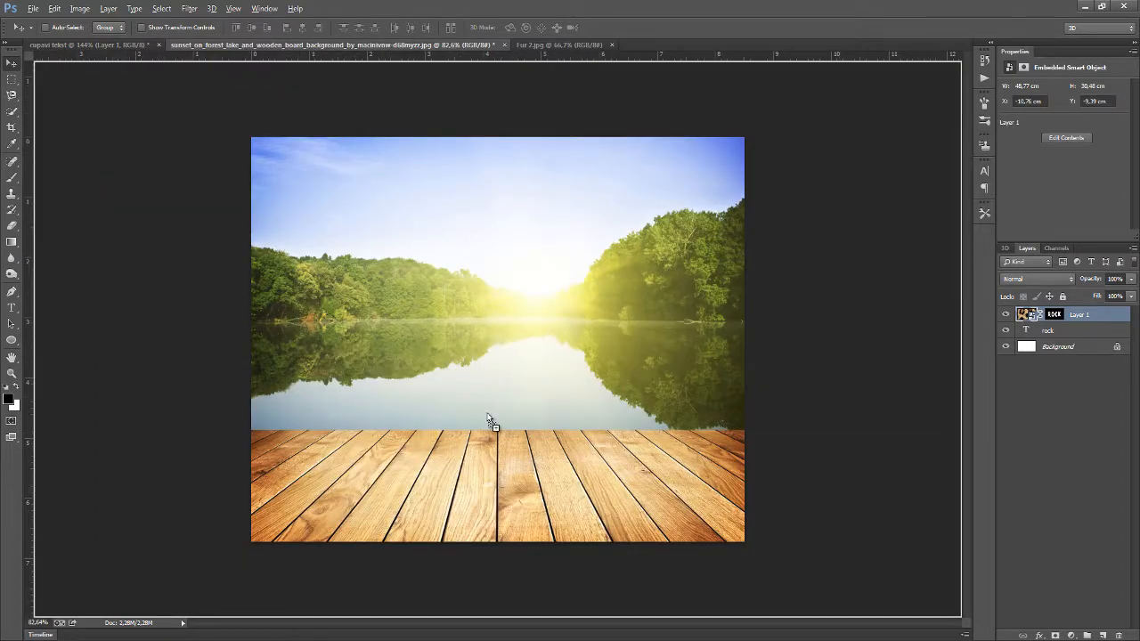
drag(490, 421, 485, 393)
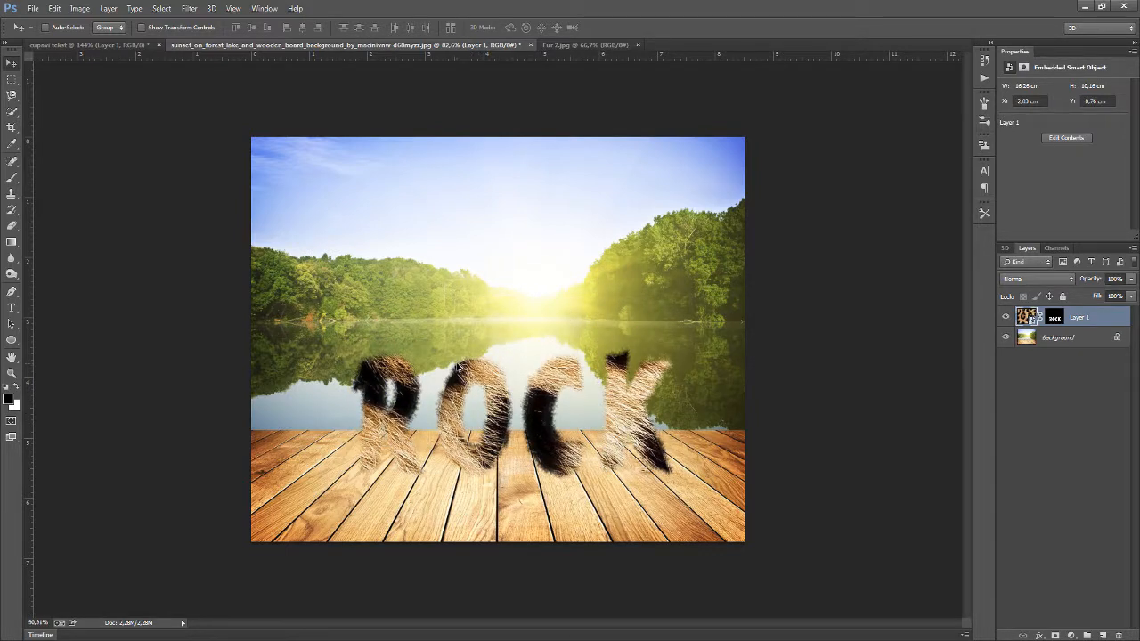
key(ctrl+plus)
key(ctrl+minus)
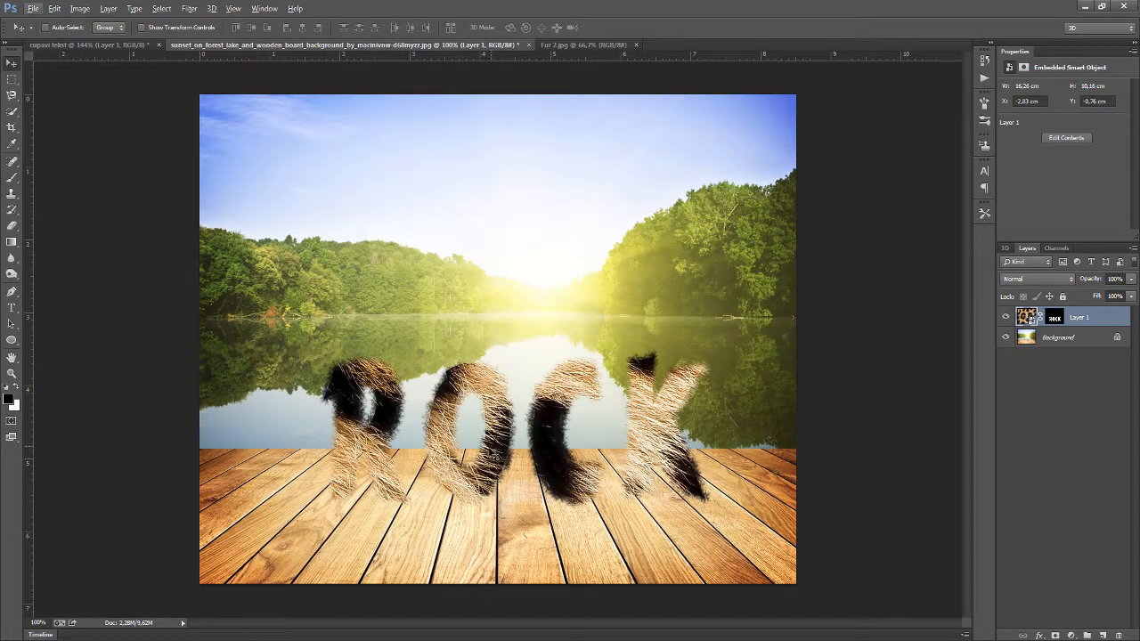
Nudge the fur text slightly upward, and close the text and fur image documents without saving
drag(481, 441, 466, 420)
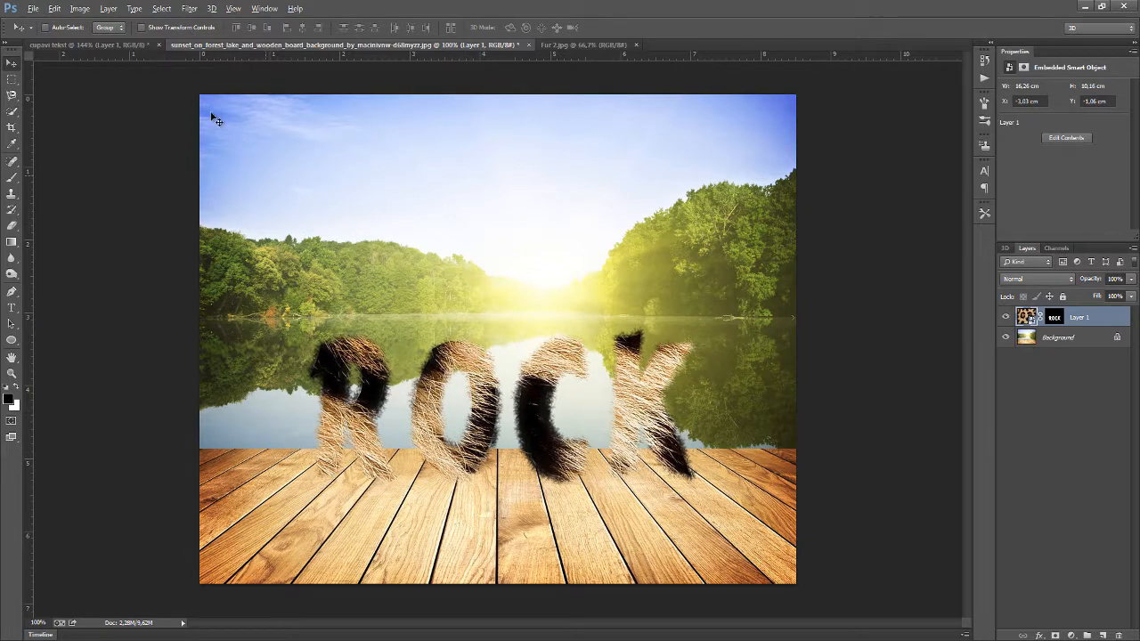
click(142, 45)
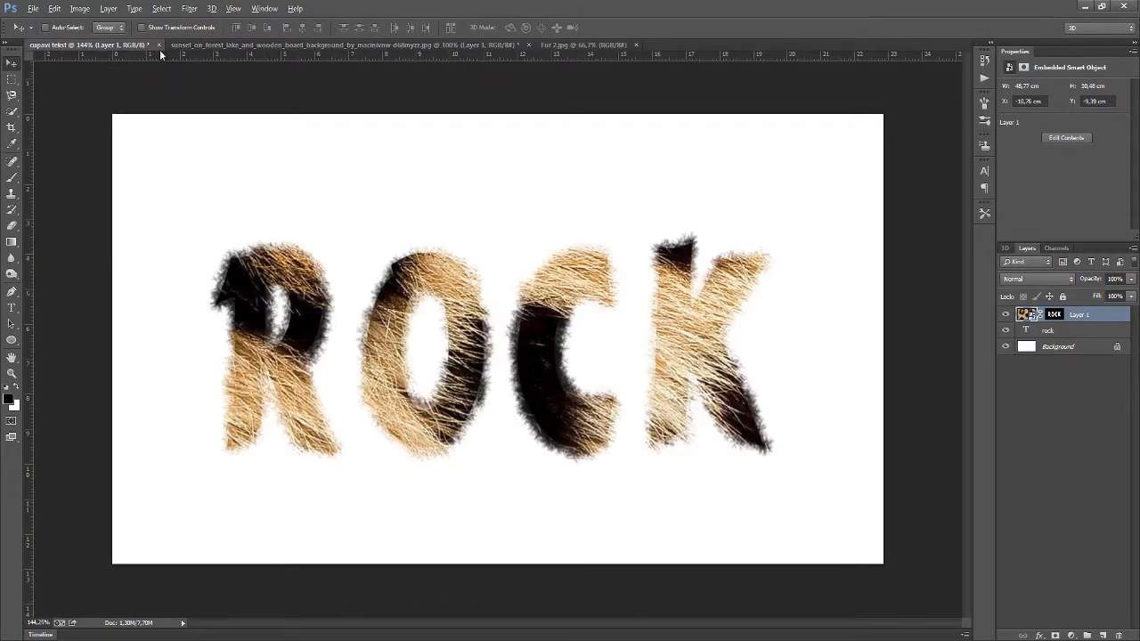
click(158, 45)
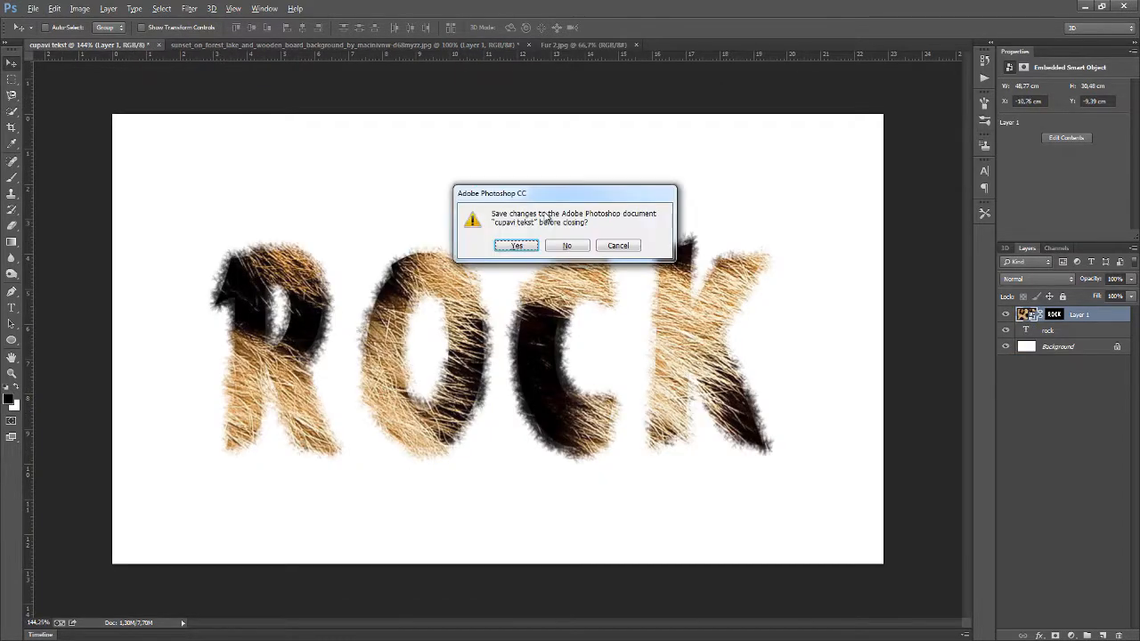
click(570, 246)
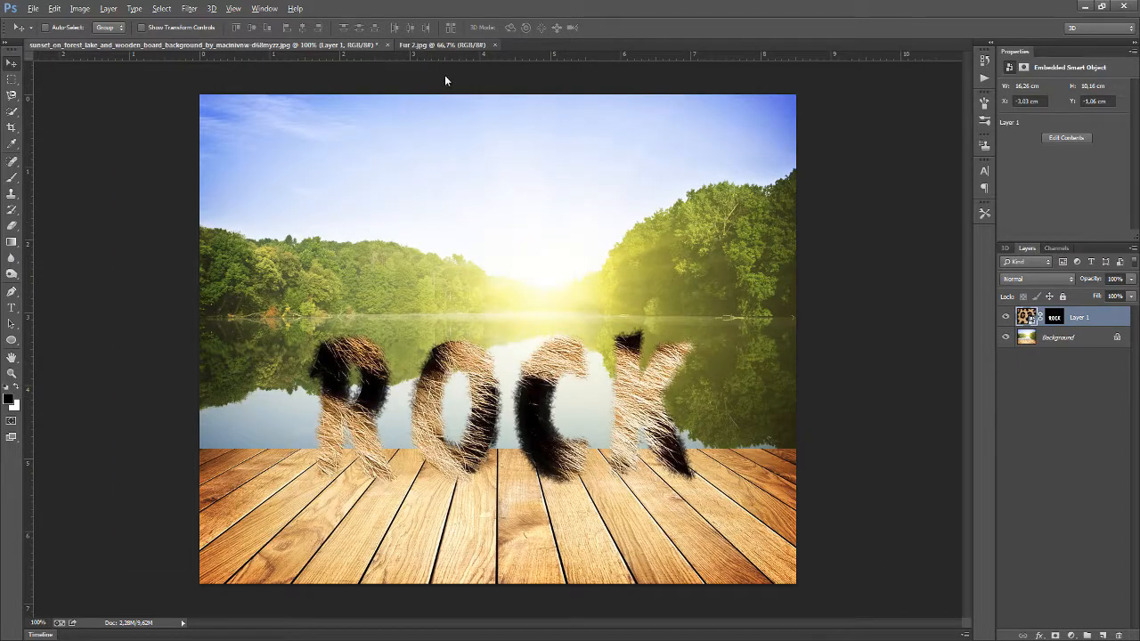
click(480, 48)
click(495, 46)
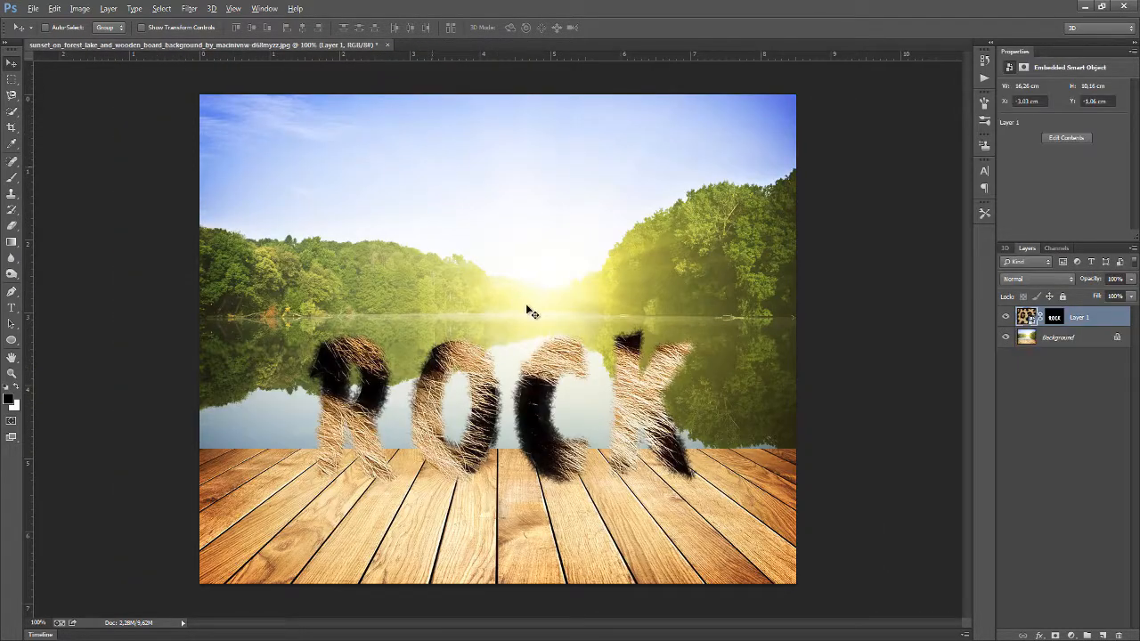
Nudge the fur text slightly to the right on the lake image
drag(523, 481, 543, 478)
scroll(461, 497, up, 2)
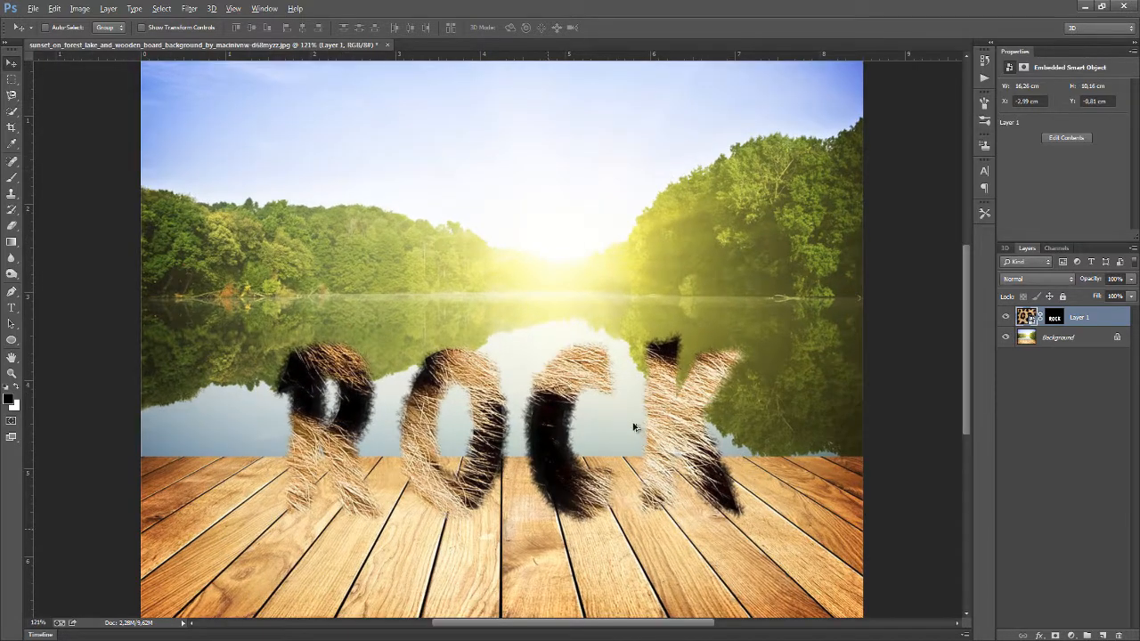
Draw an ellipse about 50 × 28 px under the R's left leg and fill it solid black
click(12, 340)
click(13, 343)
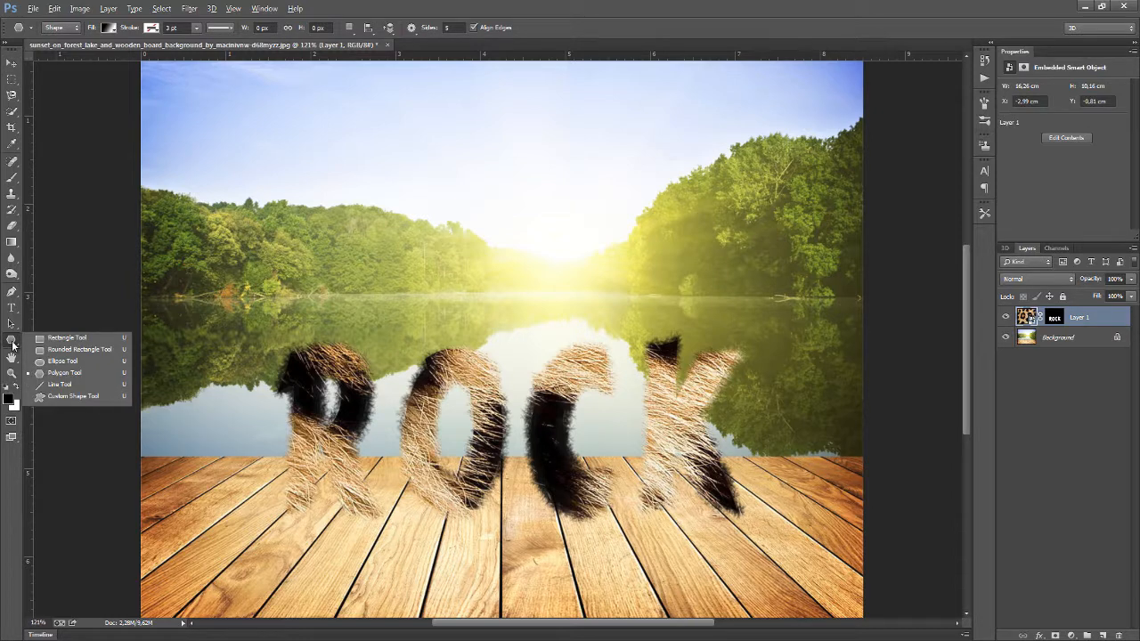
click(13, 346)
click(13, 343)
click(81, 365)
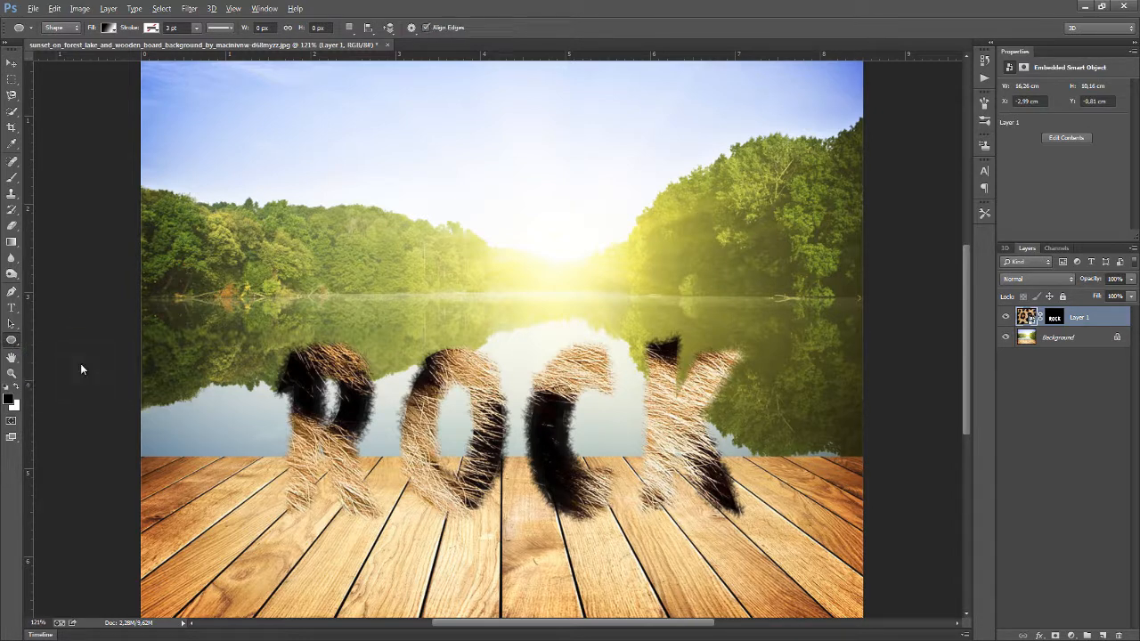
scroll(327, 550, up, 5)
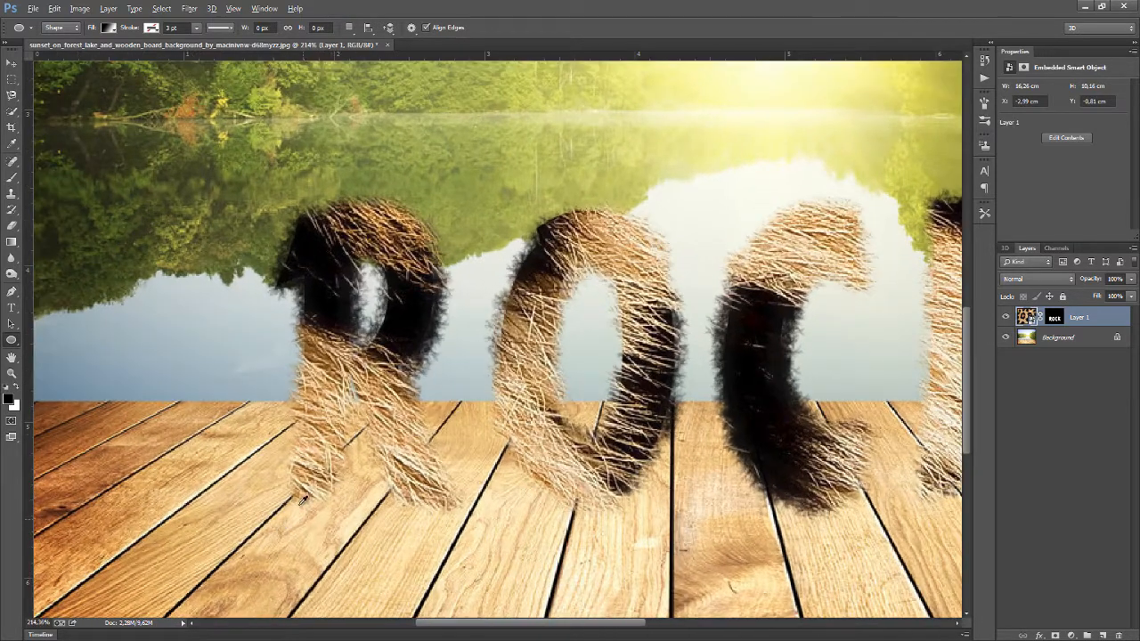
drag(286, 492, 349, 521)
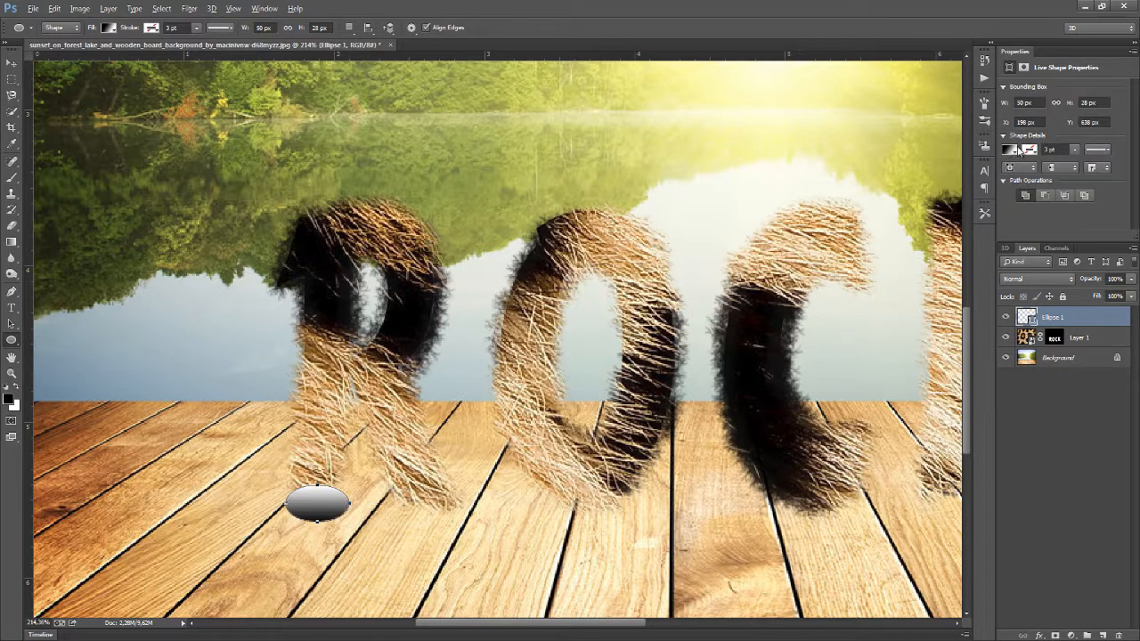
click(1010, 150)
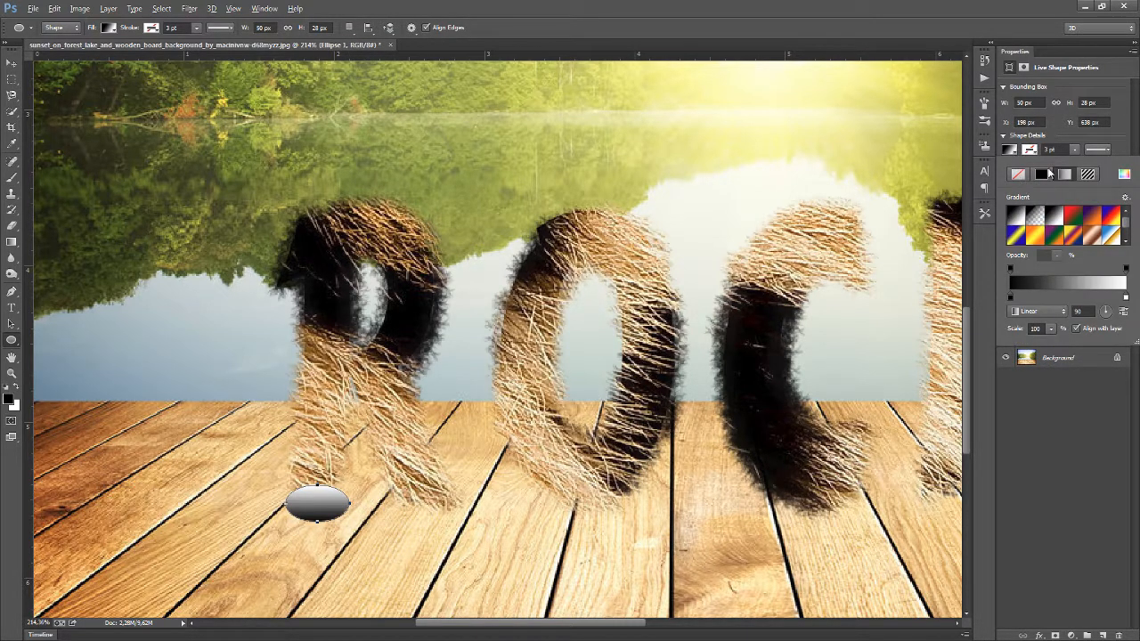
click(1044, 174)
click(1009, 148)
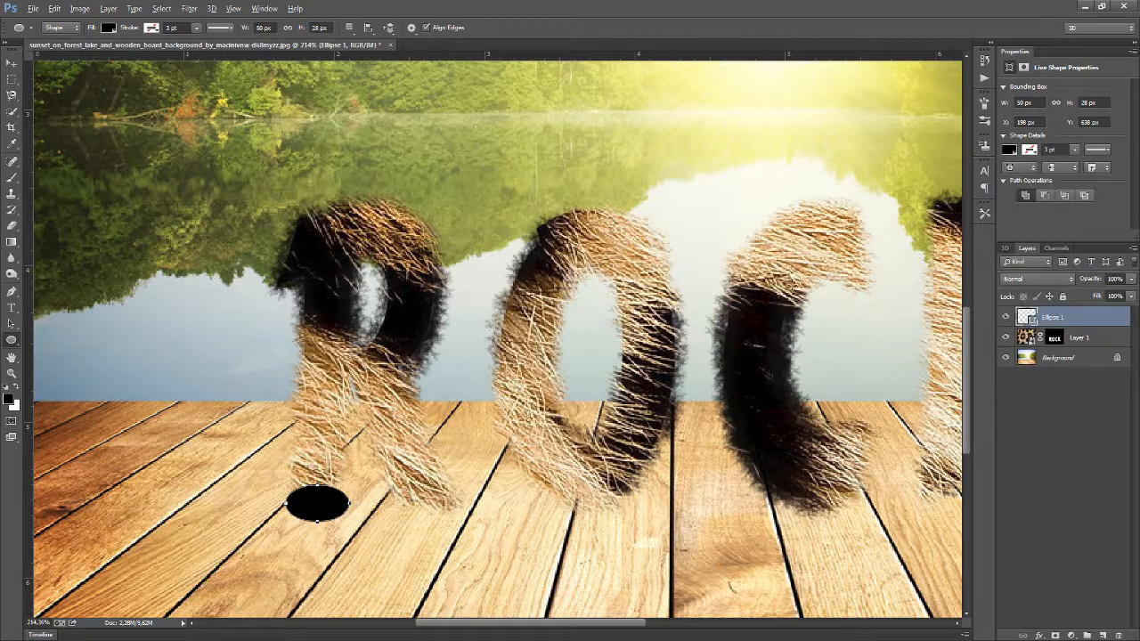
Duplicate the ellipse and move the copy under the R's right leg
key(ctrl+j)
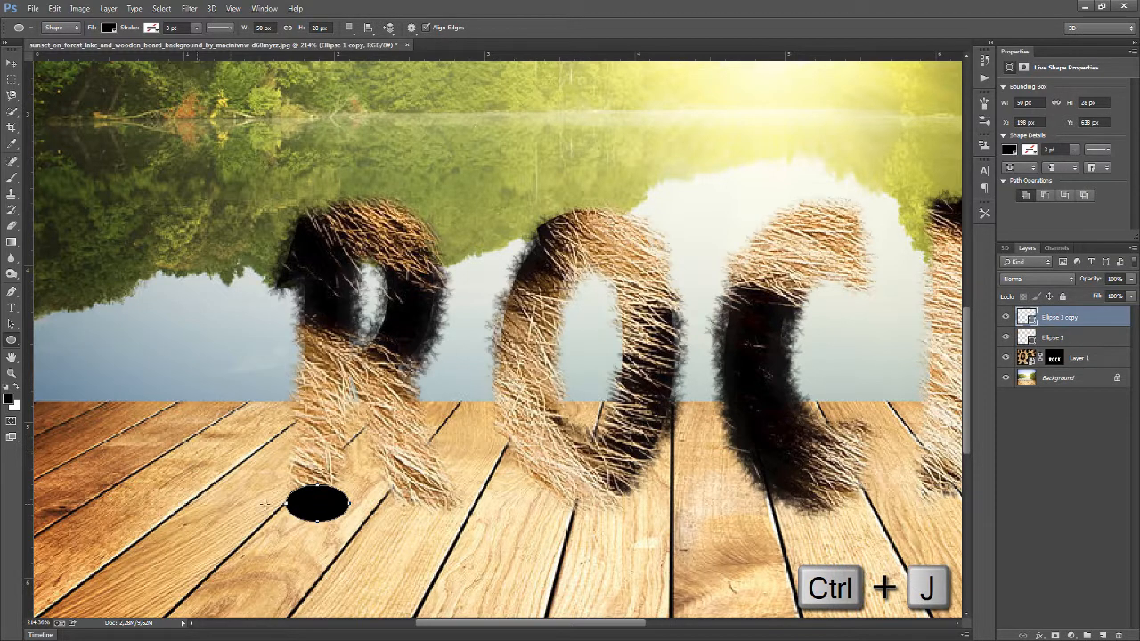
click(12, 63)
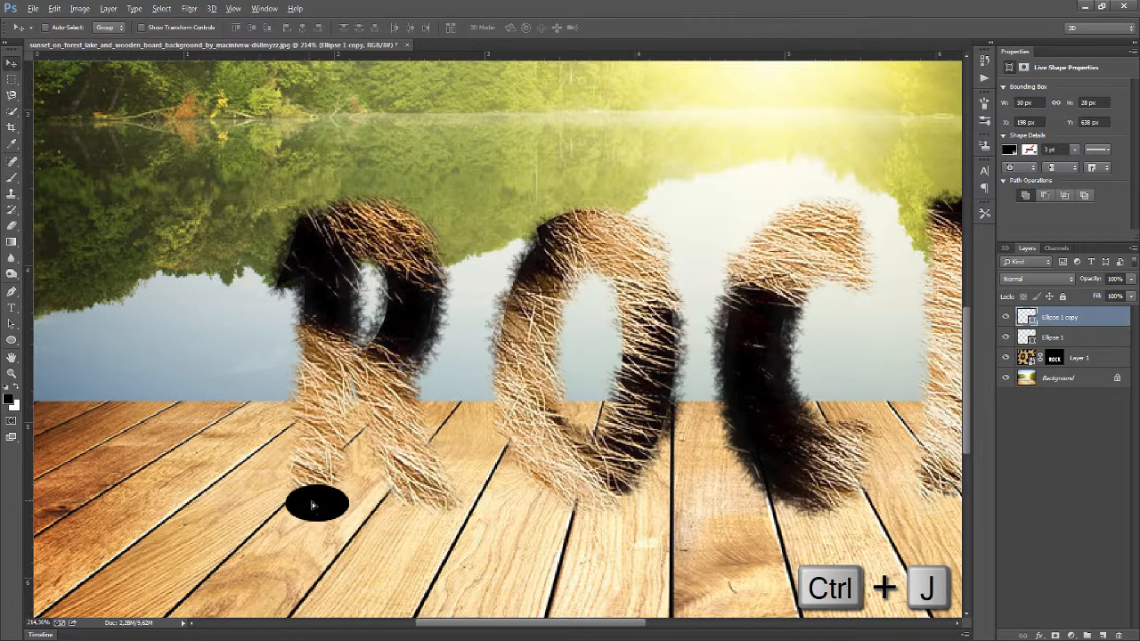
drag(312, 505, 552, 504)
key(ctrl+j)
key(ctrl+z)
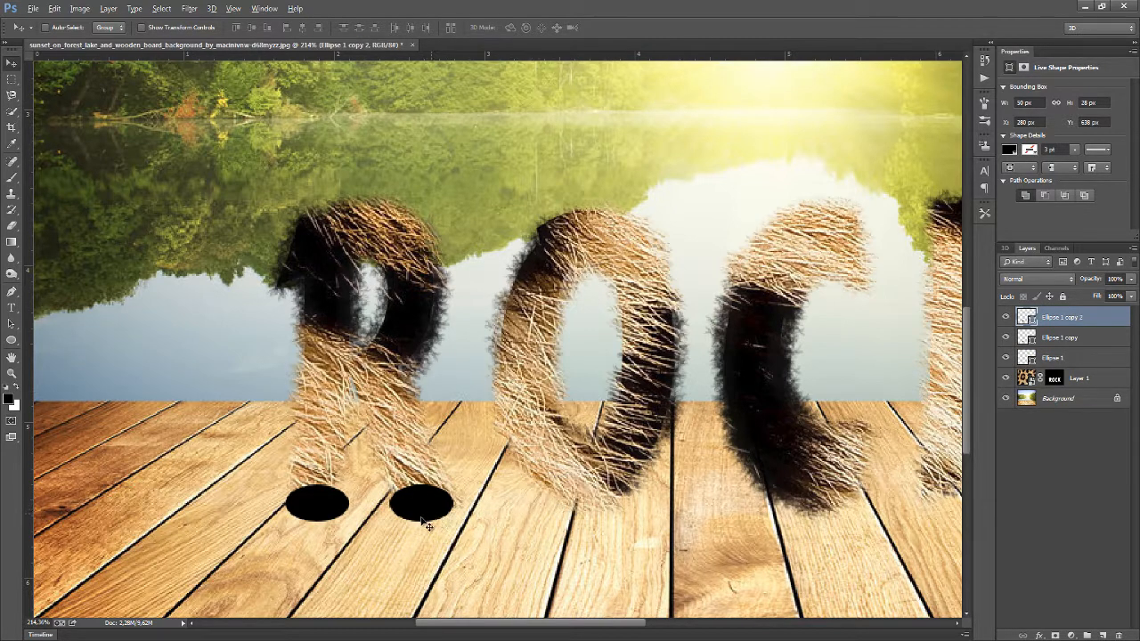
Place enlarged ellipse copies about 103 × 37 px under the O and the C
drag(419, 507, 791, 511)
key(ctrl+t)
key(Return)
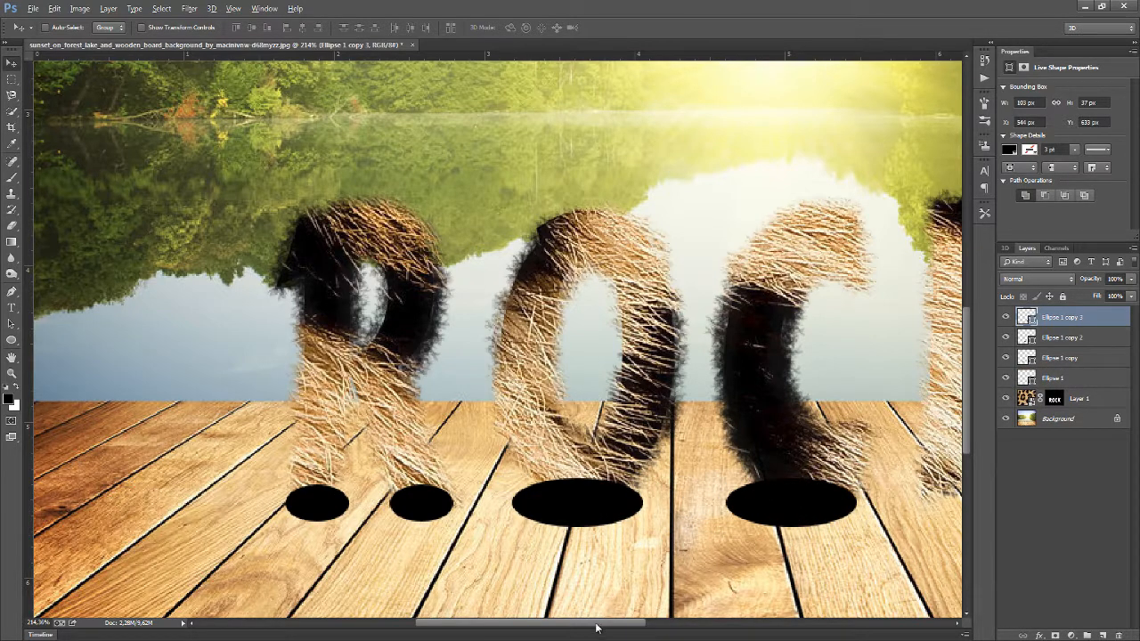
Duplicate and resize ellipse copies about 65 × 36 px under both legs of the K
drag(596, 628, 647, 616)
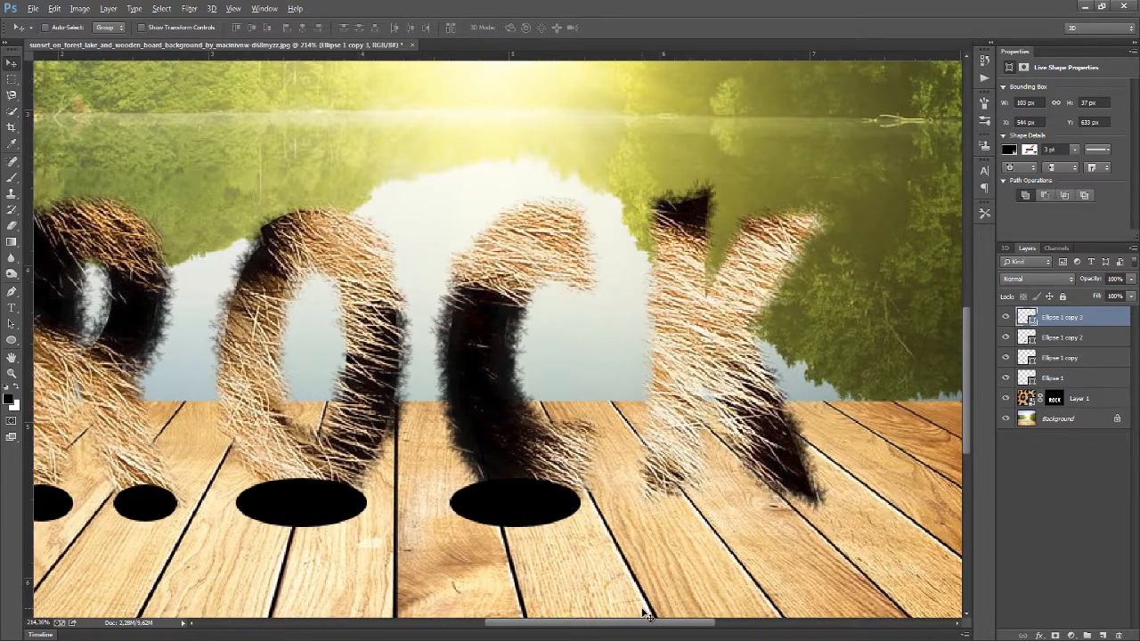
key(ctrl+j)
drag(522, 513, 689, 508)
key(ctrl+t)
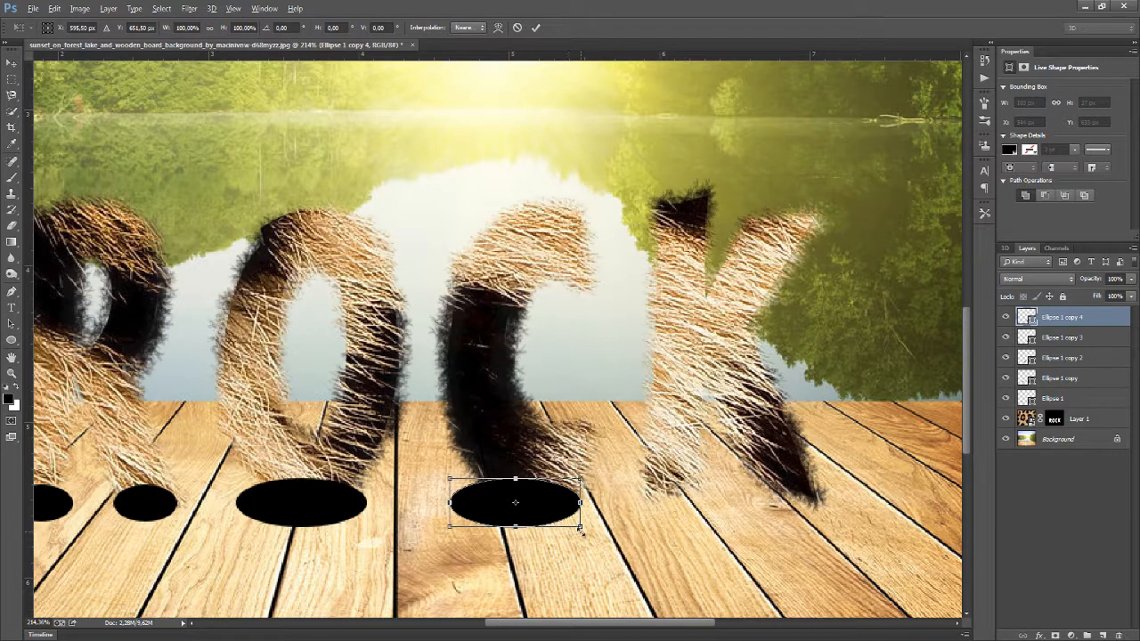
drag(580, 526, 793, 503)
key(Return)
key(ctrl+t)
key(Return)
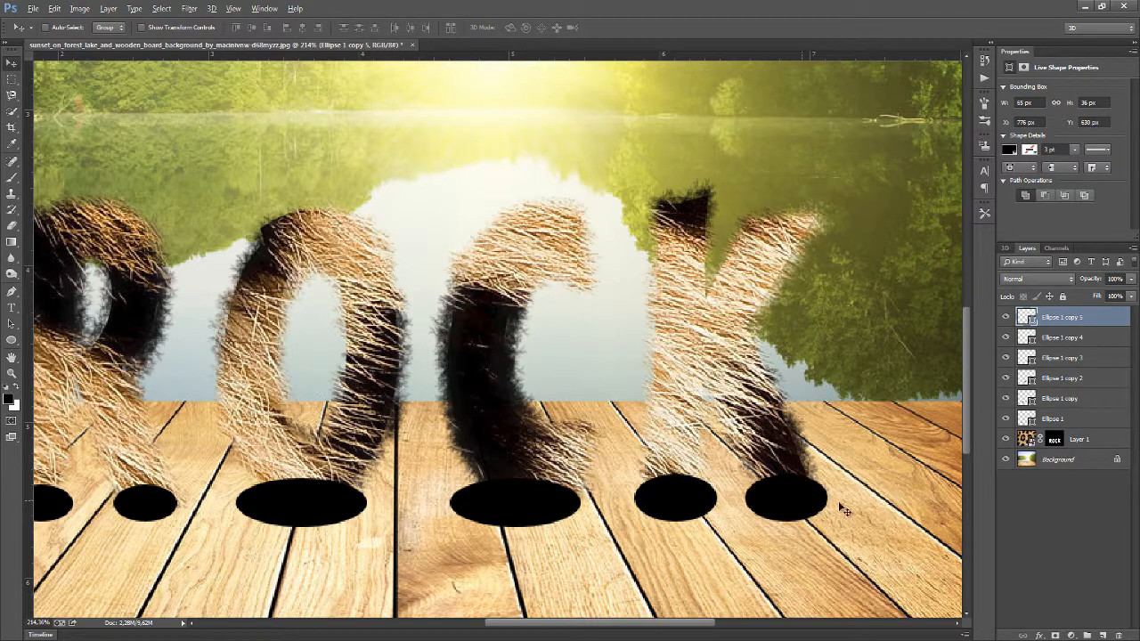
Select all the ellipse layers and group them together
shift+click(1077, 424)
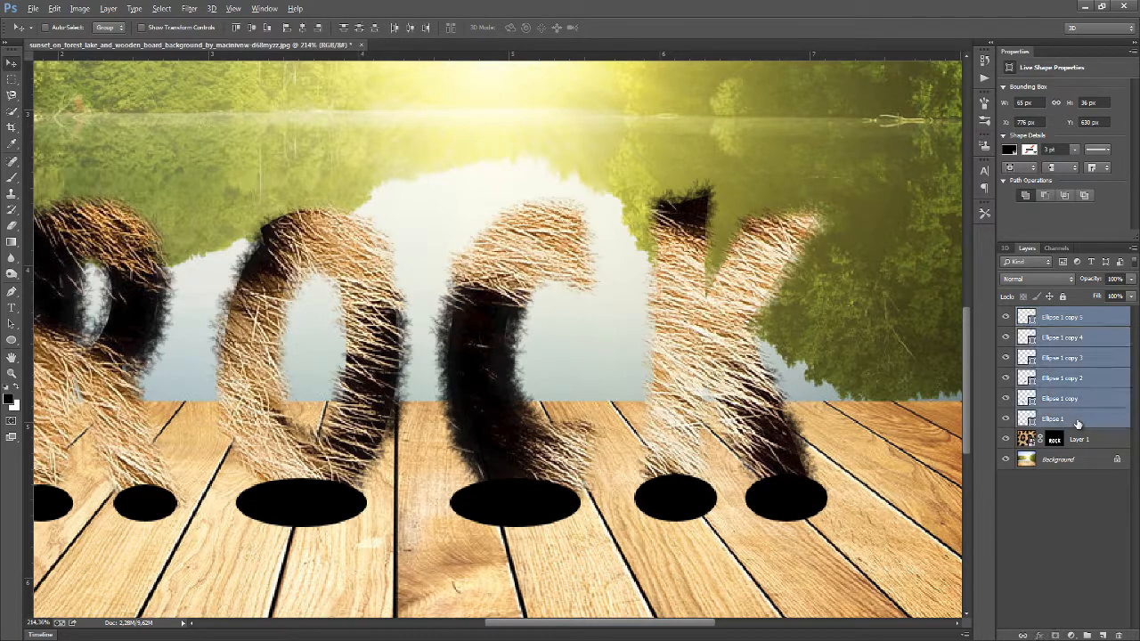
key(ctrl+g)
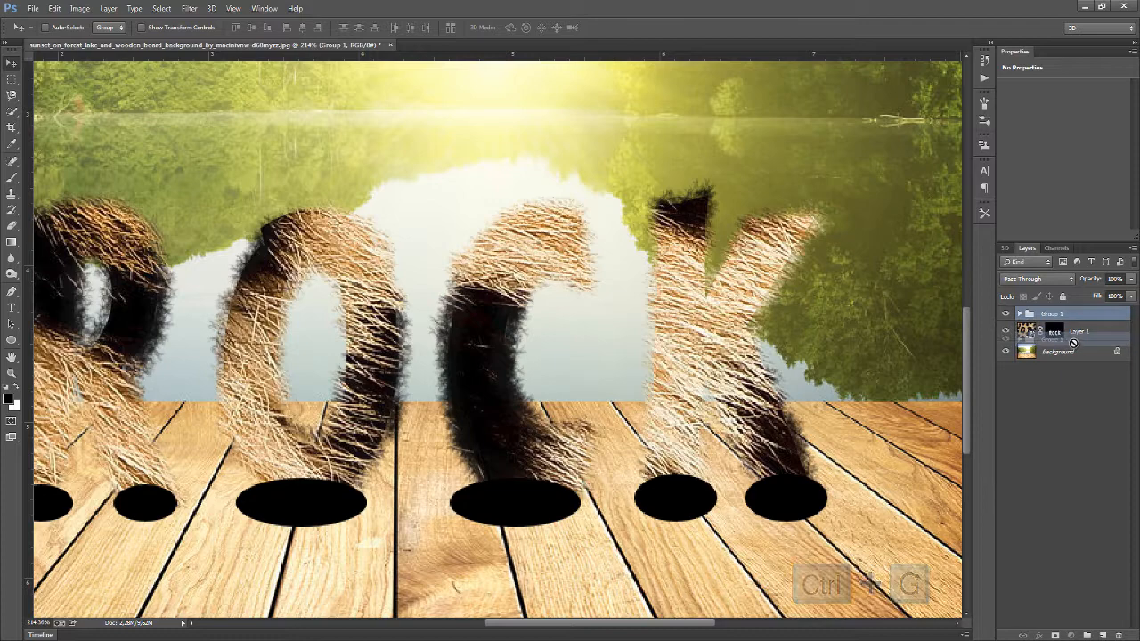
drag(1073, 335, 1075, 341)
scroll(581, 360, down, 4)
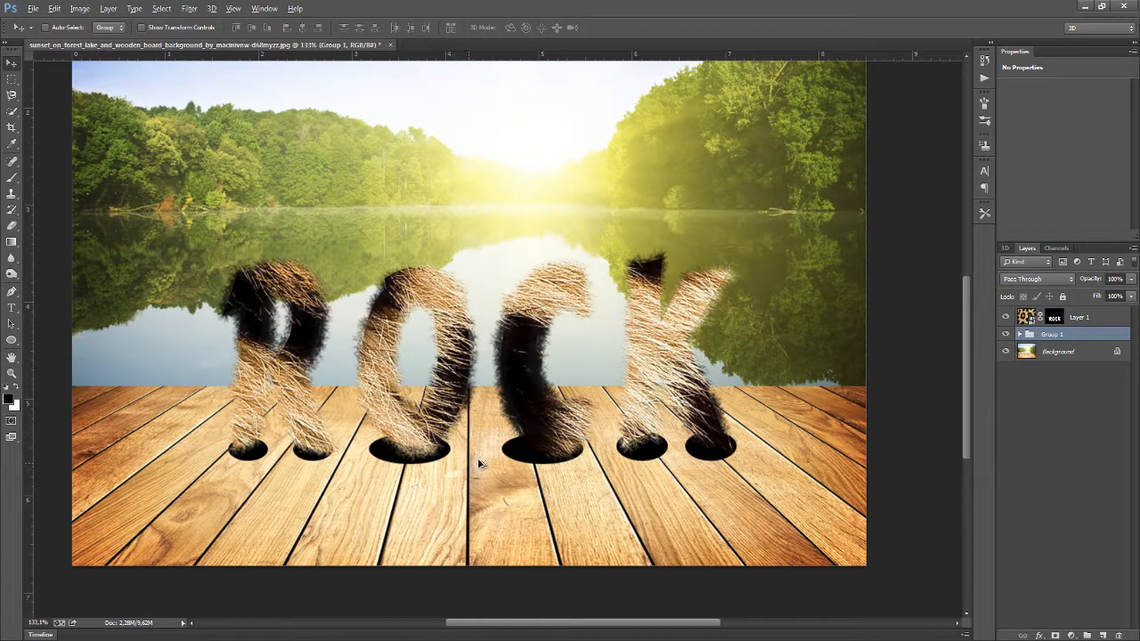
Expand the group and narrow the ellipse under the O to about 92% width with Free Transform
click(1020, 333)
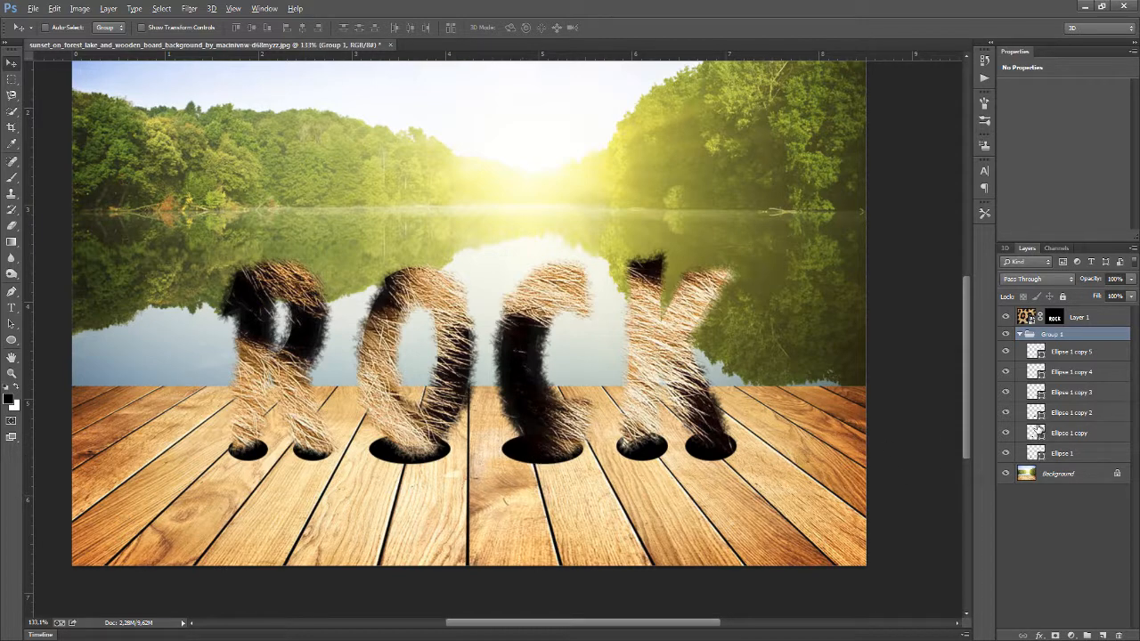
click(1085, 420)
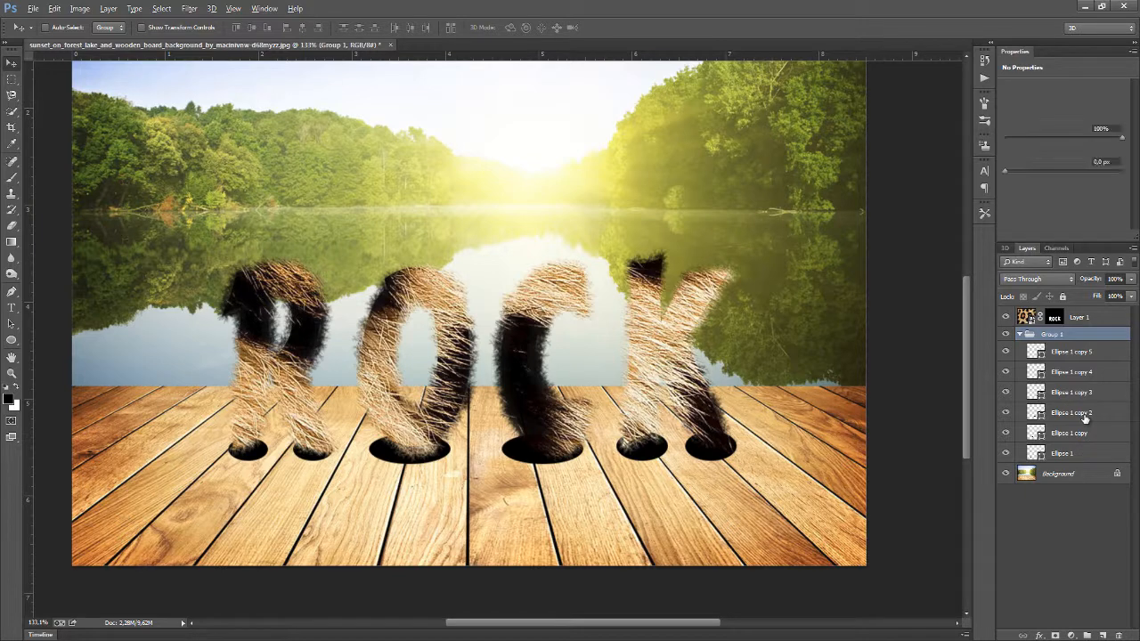
click(1006, 412)
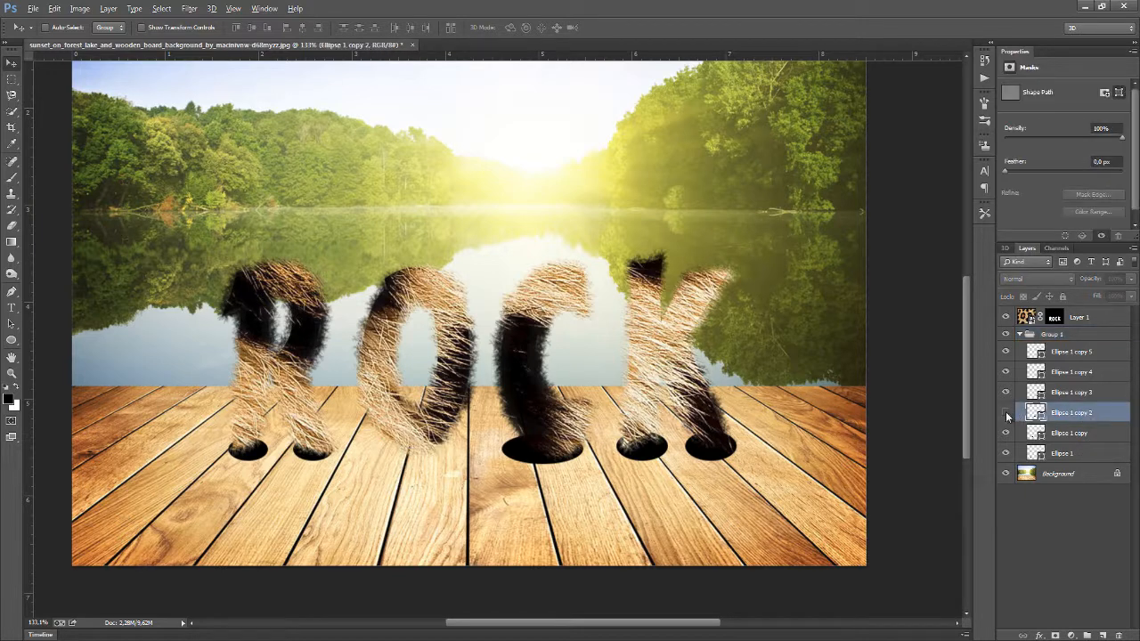
click(1006, 412)
key(ctrl+t)
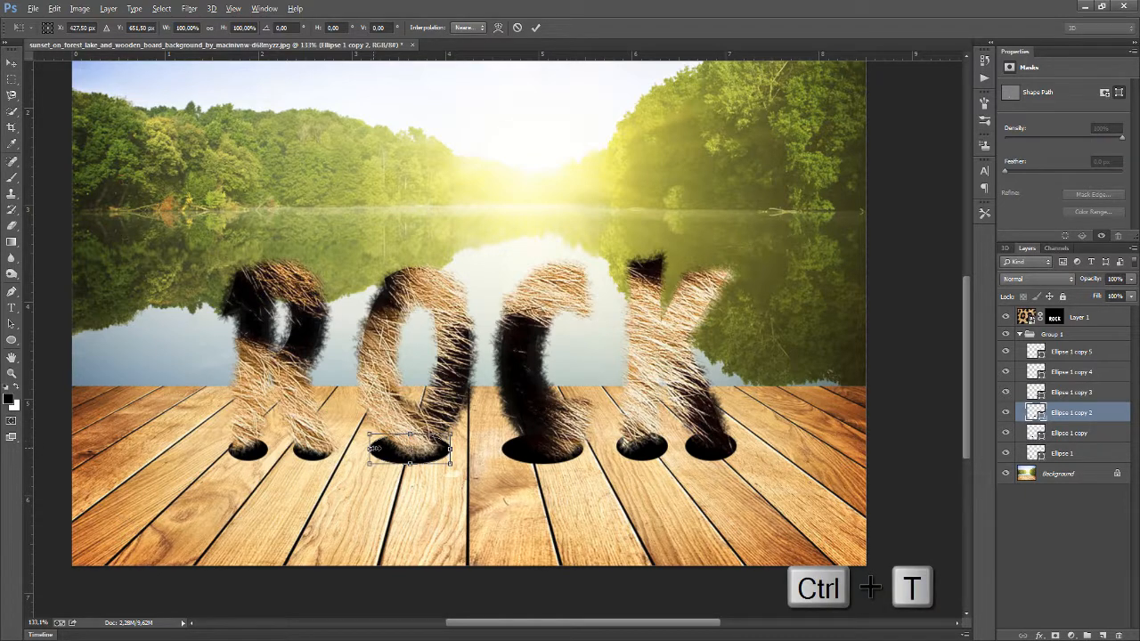
drag(374, 448, 376, 452)
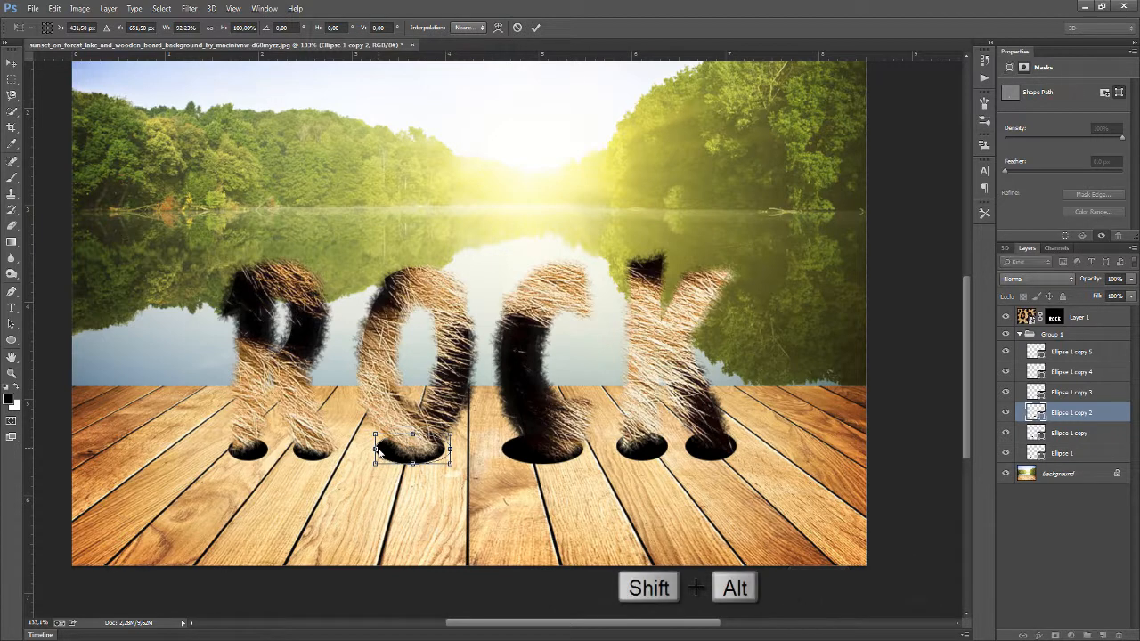
key(alt+space)
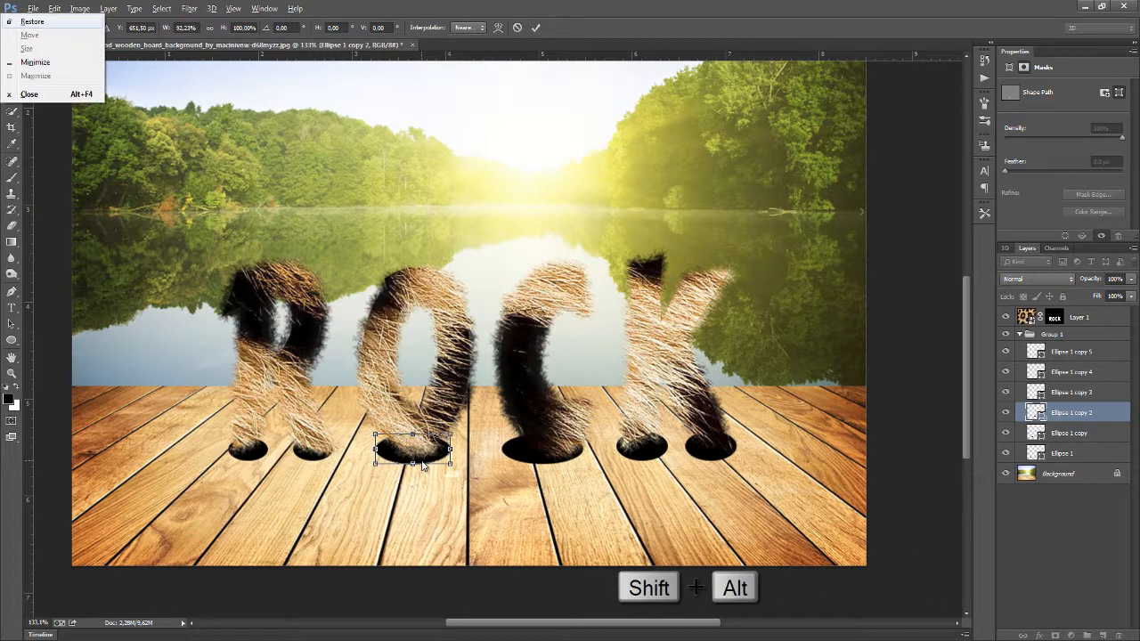
key(Escape)
key(Return)
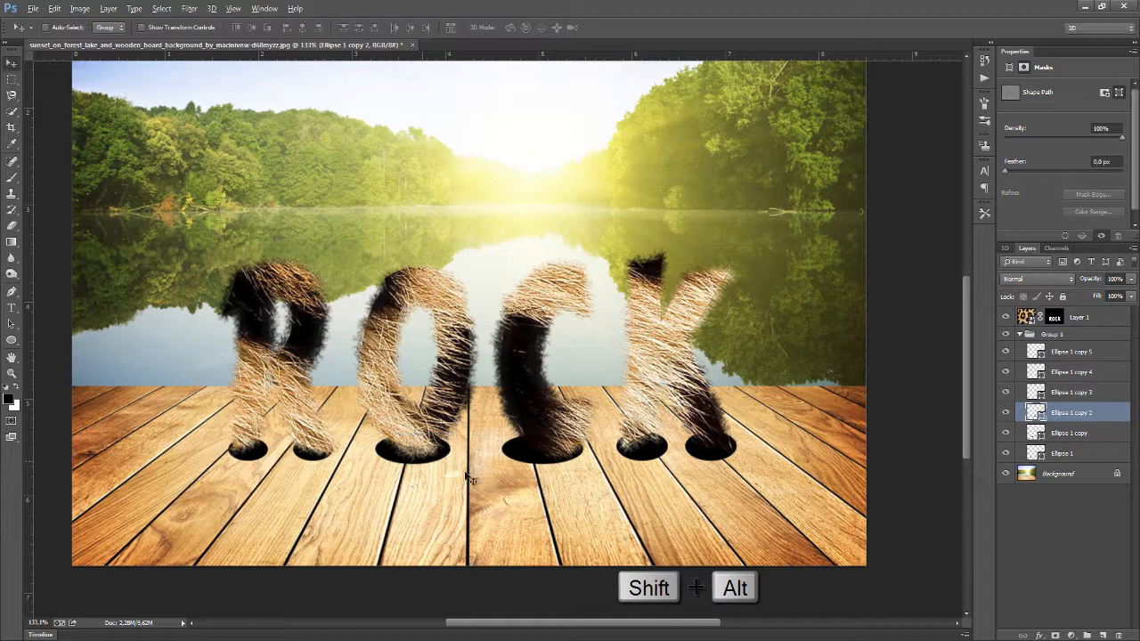
Shrink the ellipse under the C slightly with Free Transform
click(1022, 401)
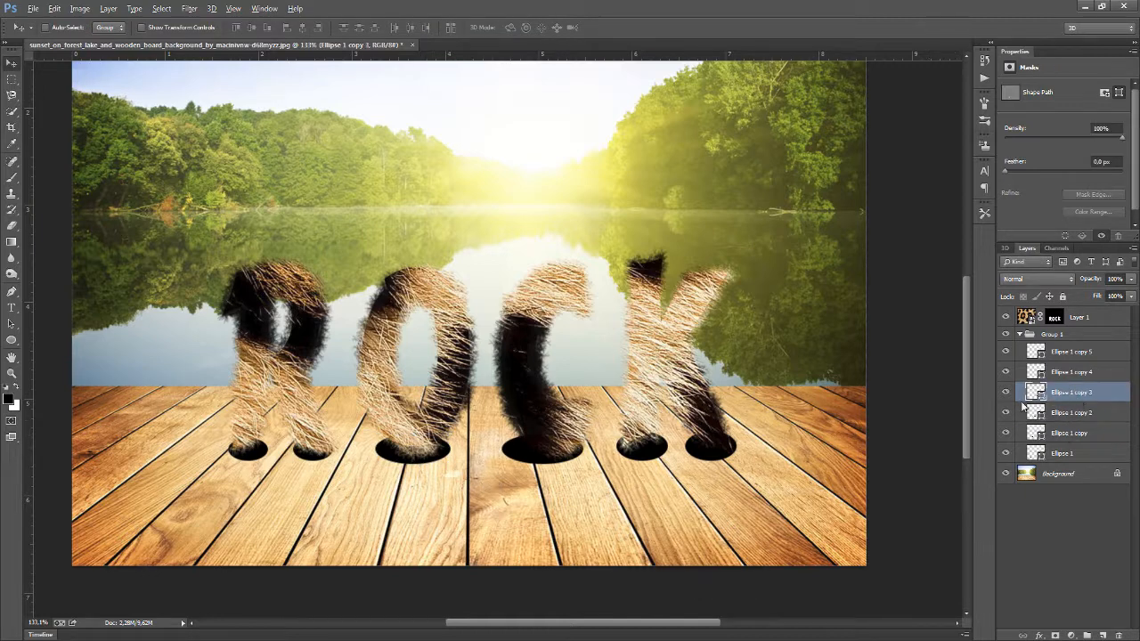
key(ctrl+t)
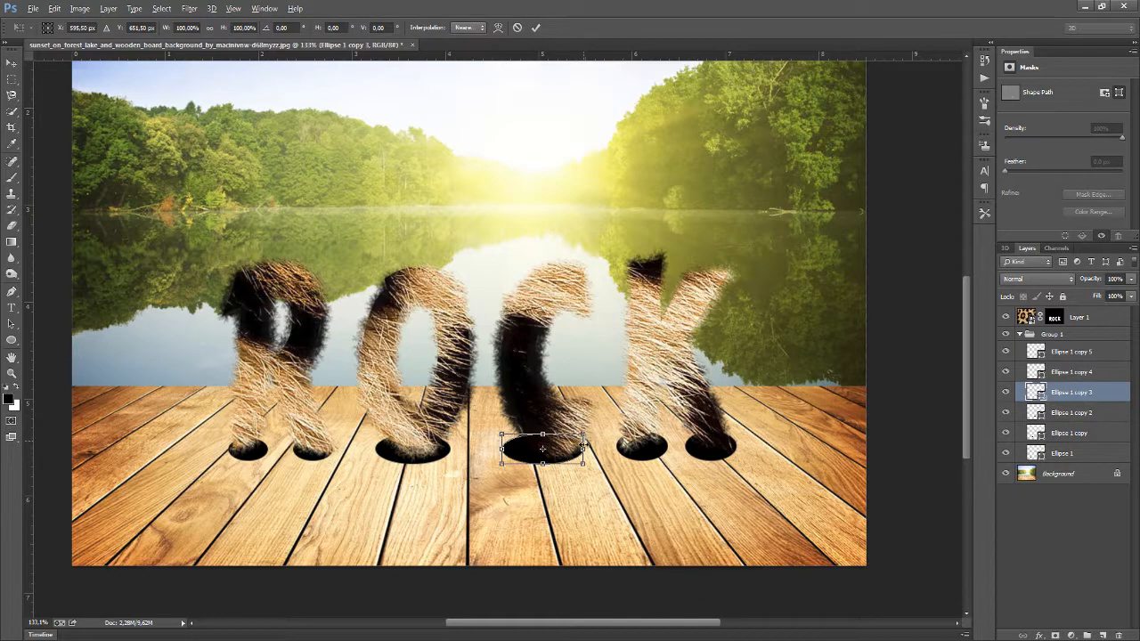
mouse_move(584, 448)
mouse_down()
mouse_move(564, 449)
mouse_move(572, 461)
mouse_up()
key(Return)
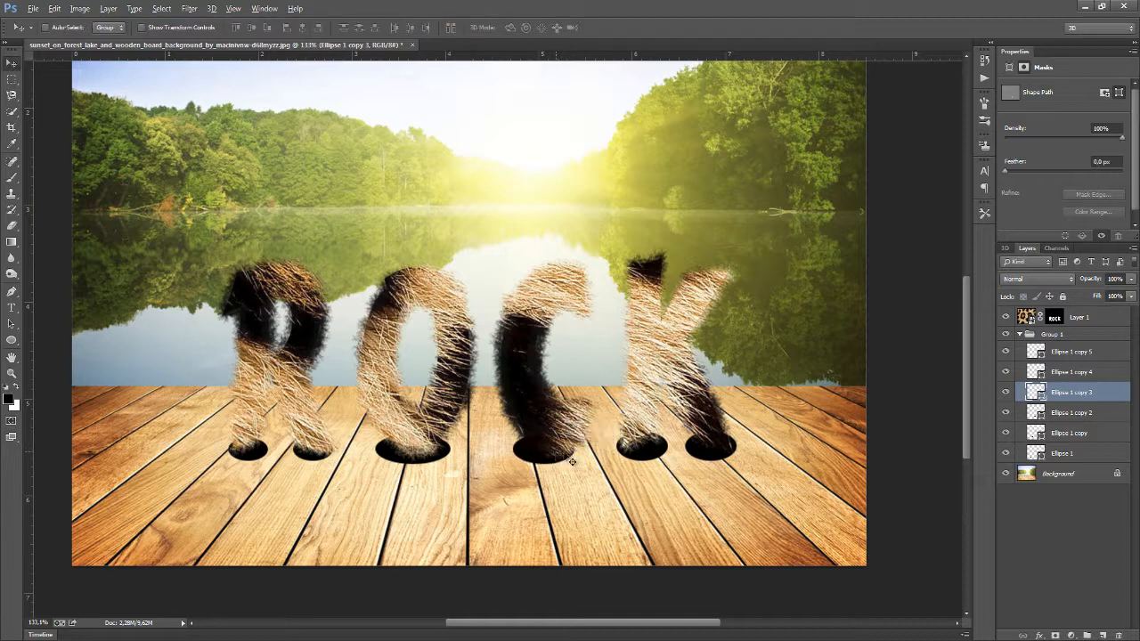
Move all the ellipse layers out of their group and delete the empty group
click(1036, 342)
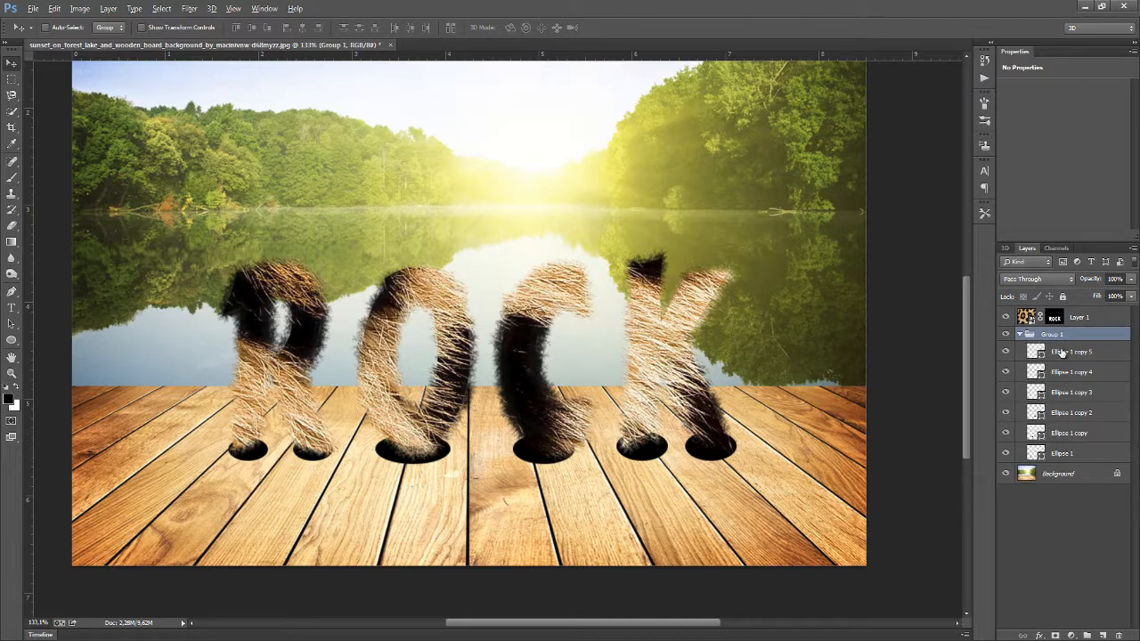
click(1065, 354)
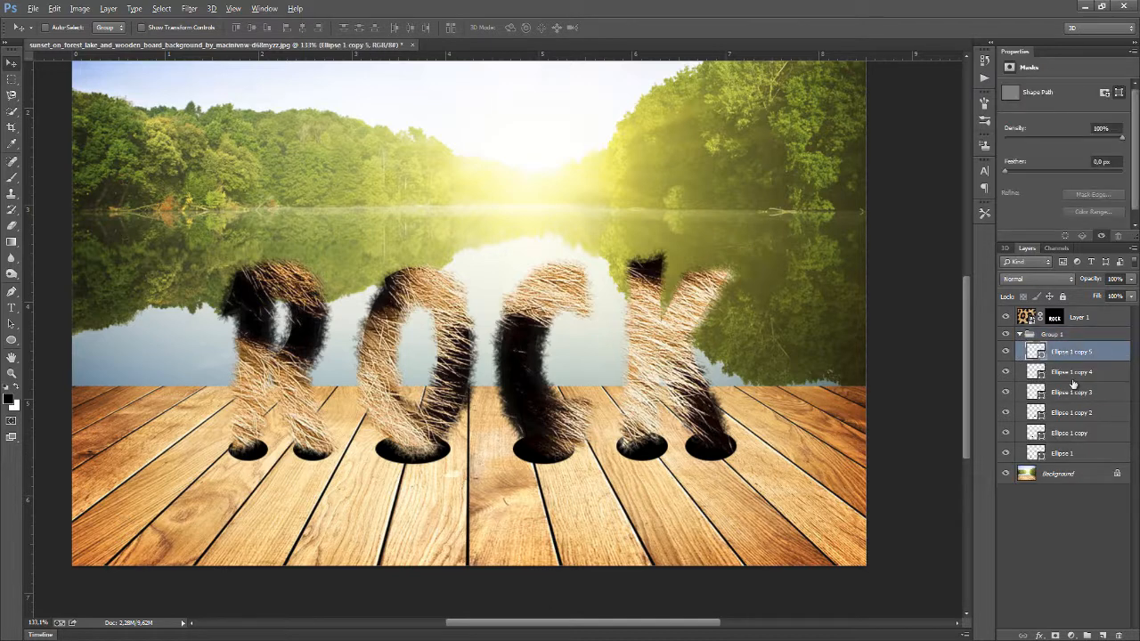
shift+click(1071, 456)
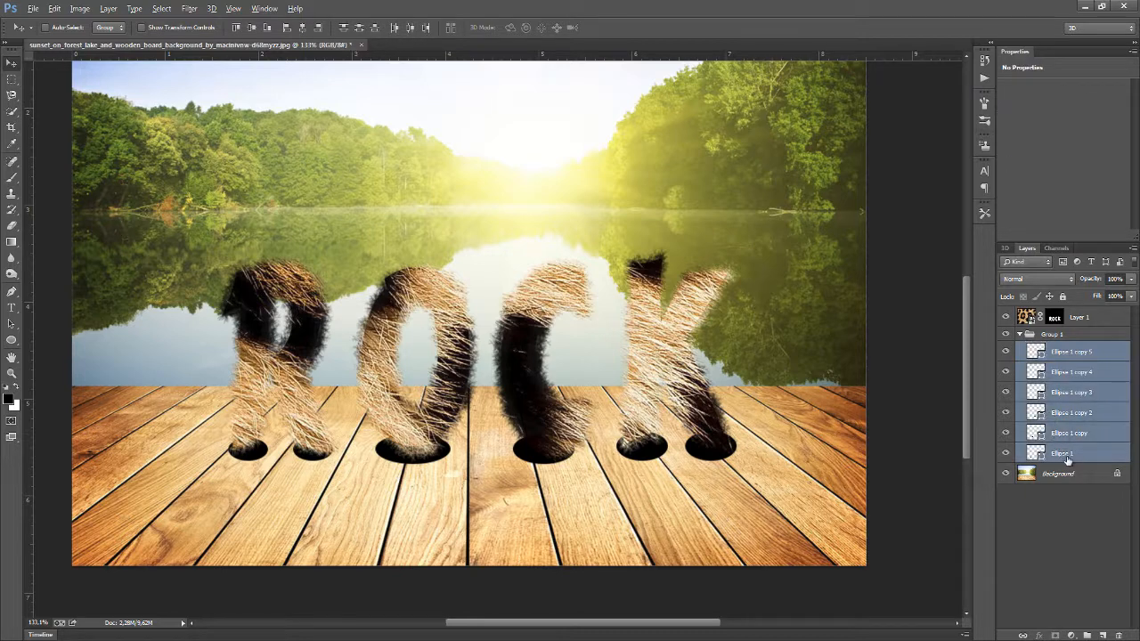
drag(1068, 460, 1068, 333)
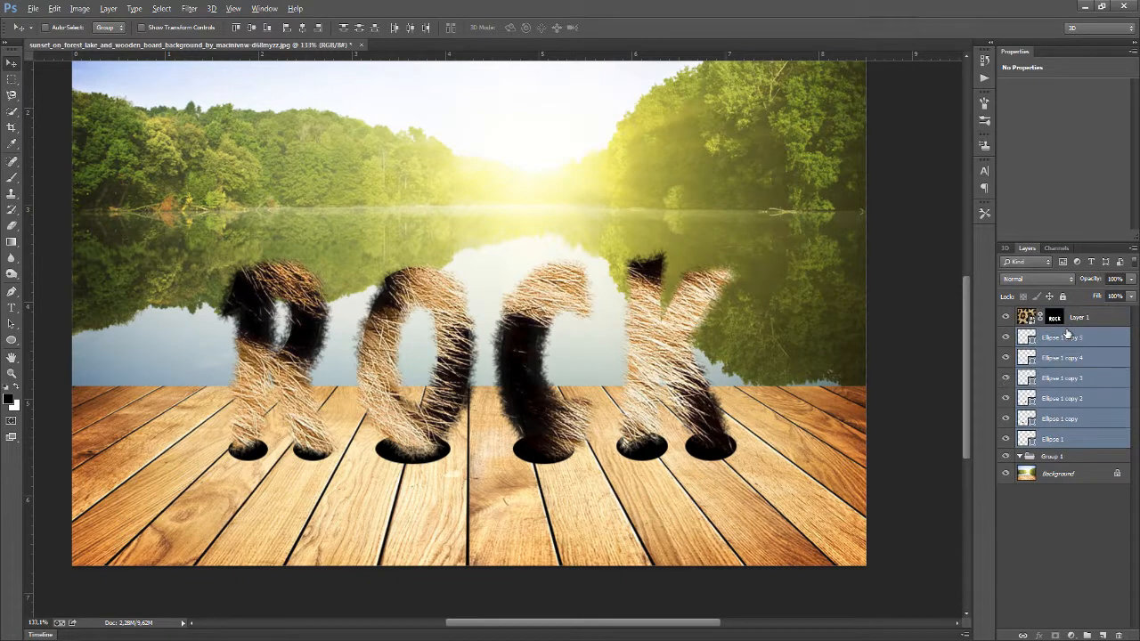
click(1076, 457)
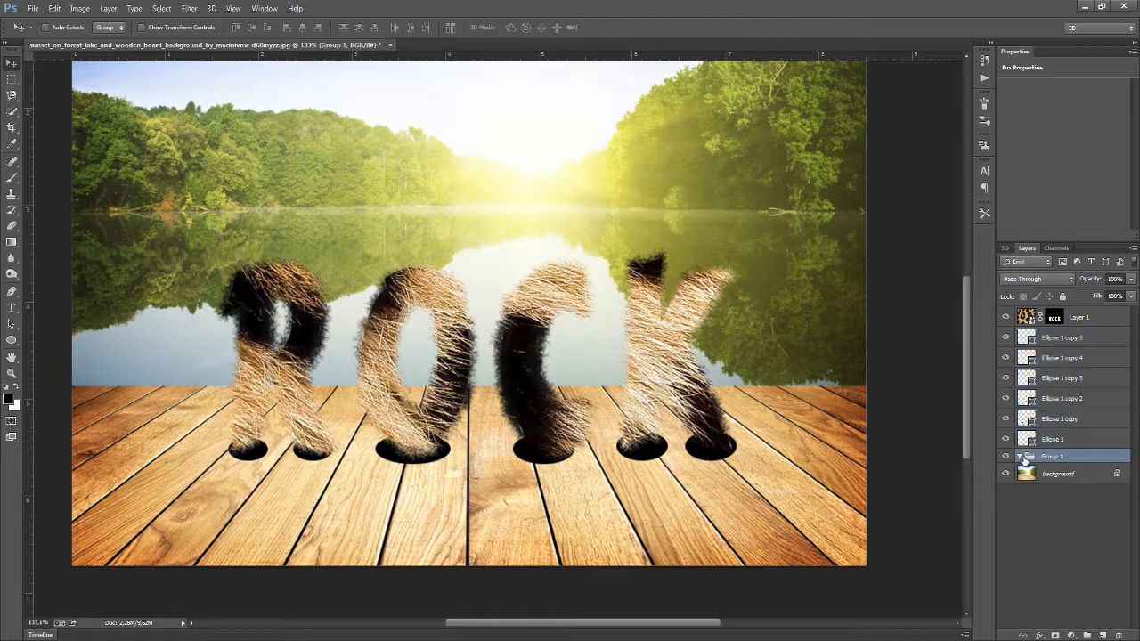
key(Delete)
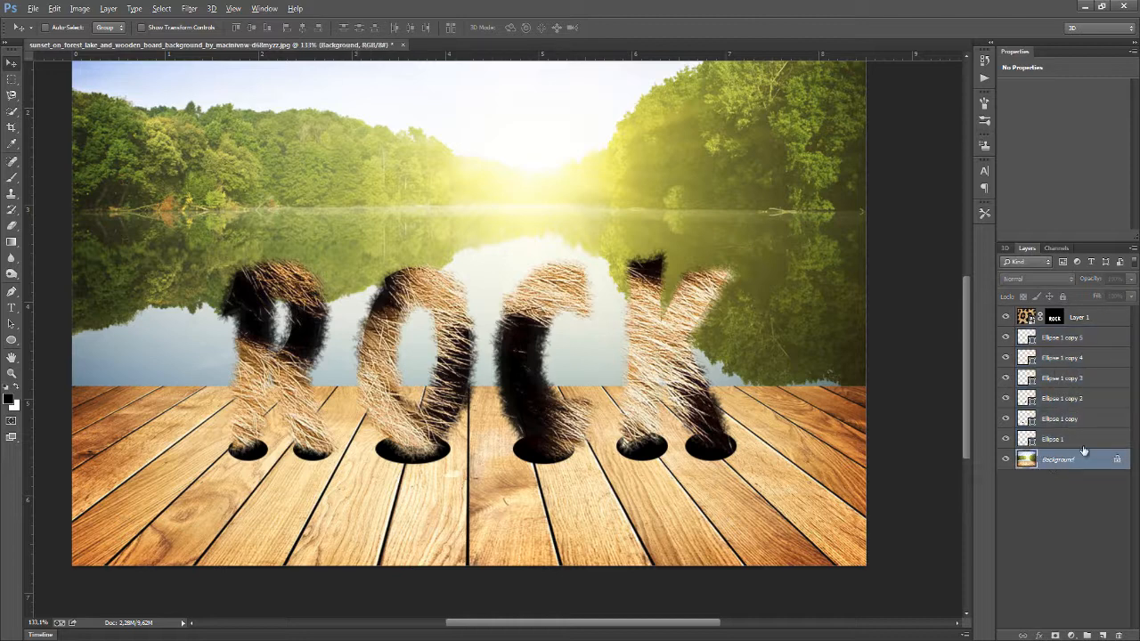
Rasterize all the ellipse layers and merge them into a single holes layer
click(1071, 440)
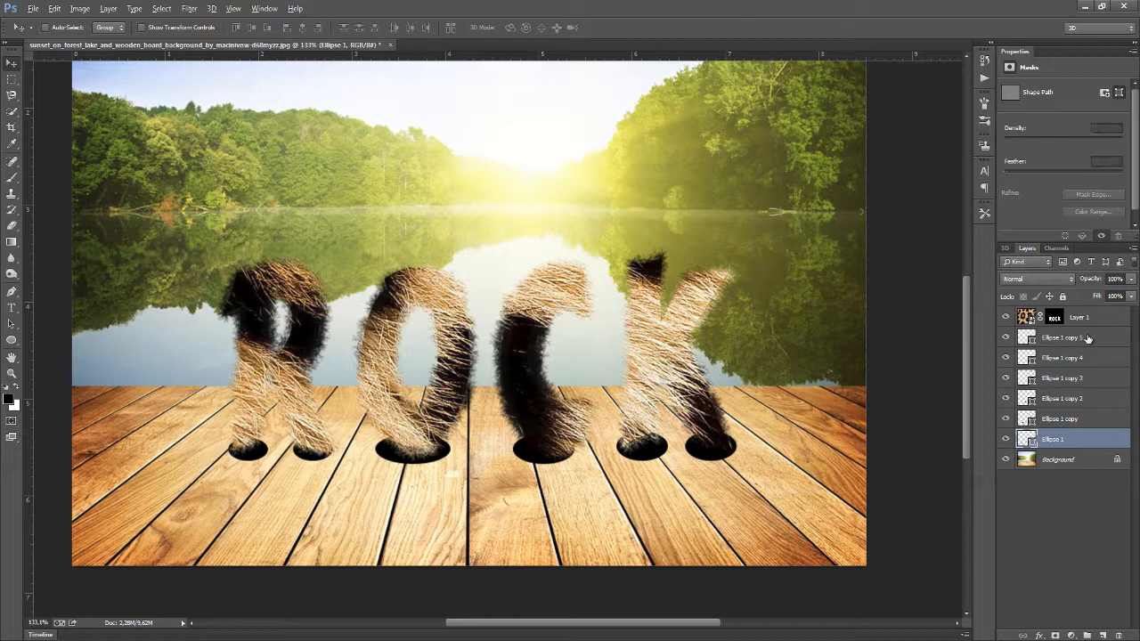
shift+click(1091, 342)
right_click(1067, 340)
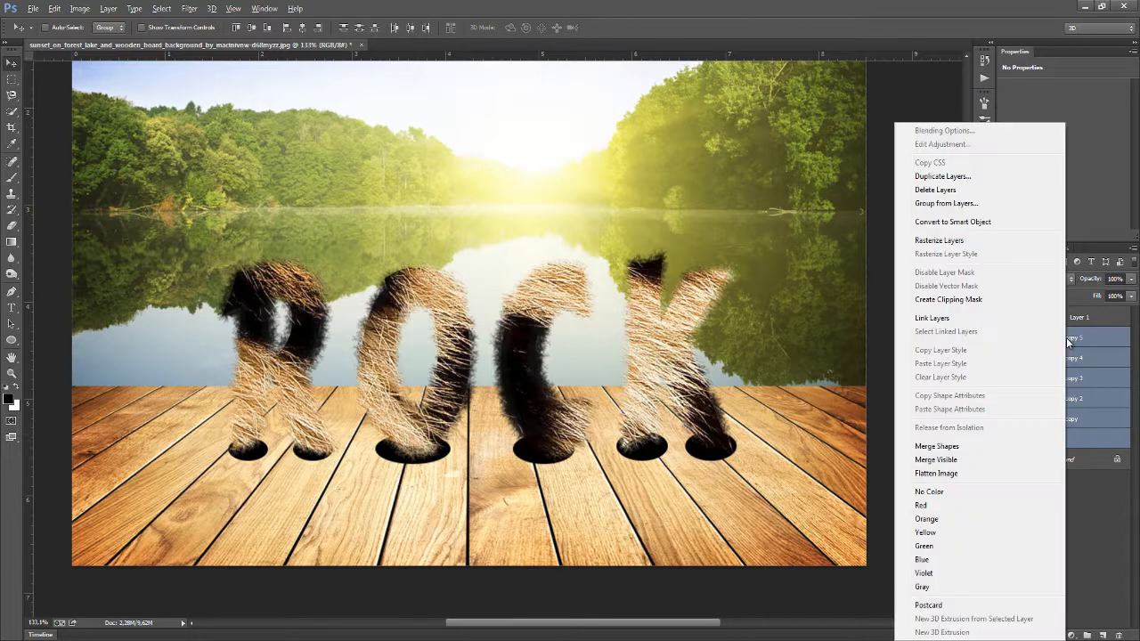
click(1088, 442)
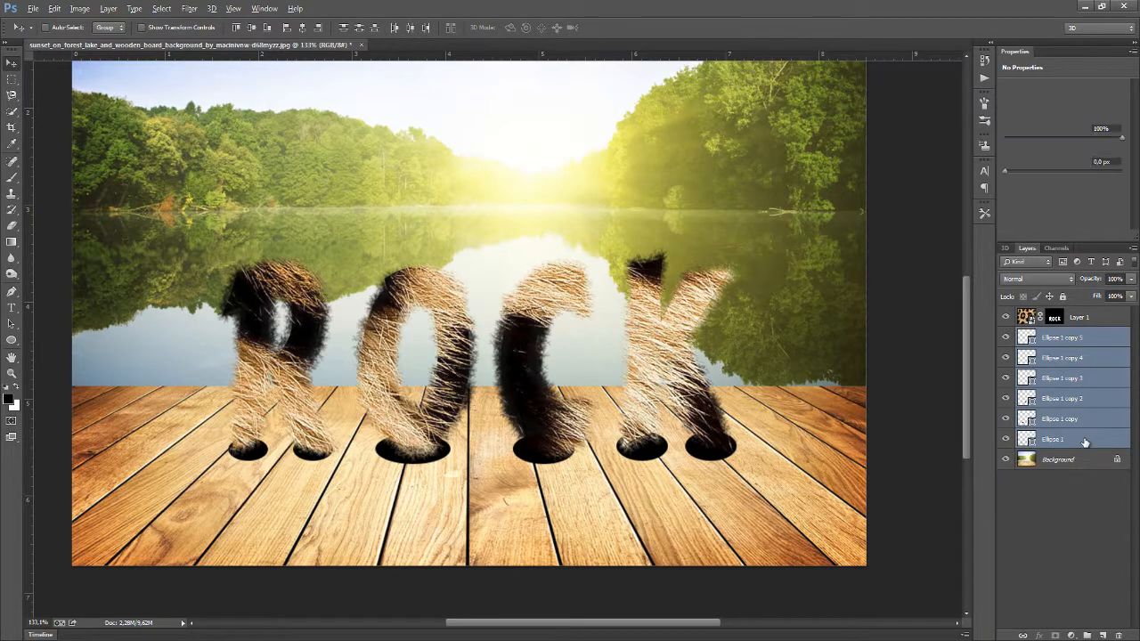
click(1083, 441)
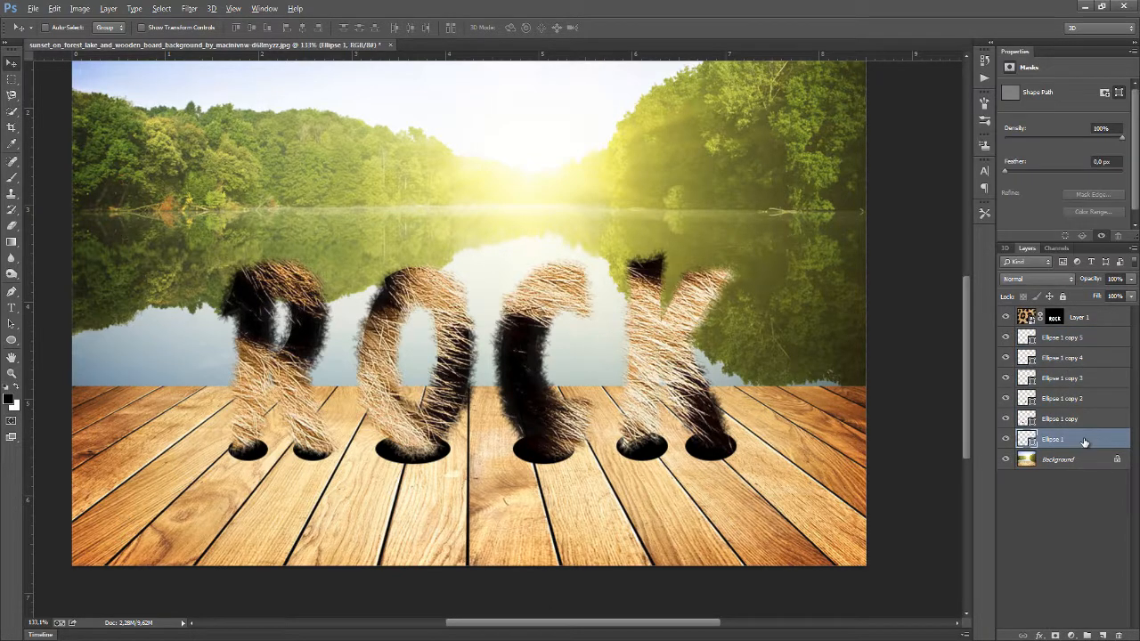
shift+click(1093, 342)
right_click(1092, 342)
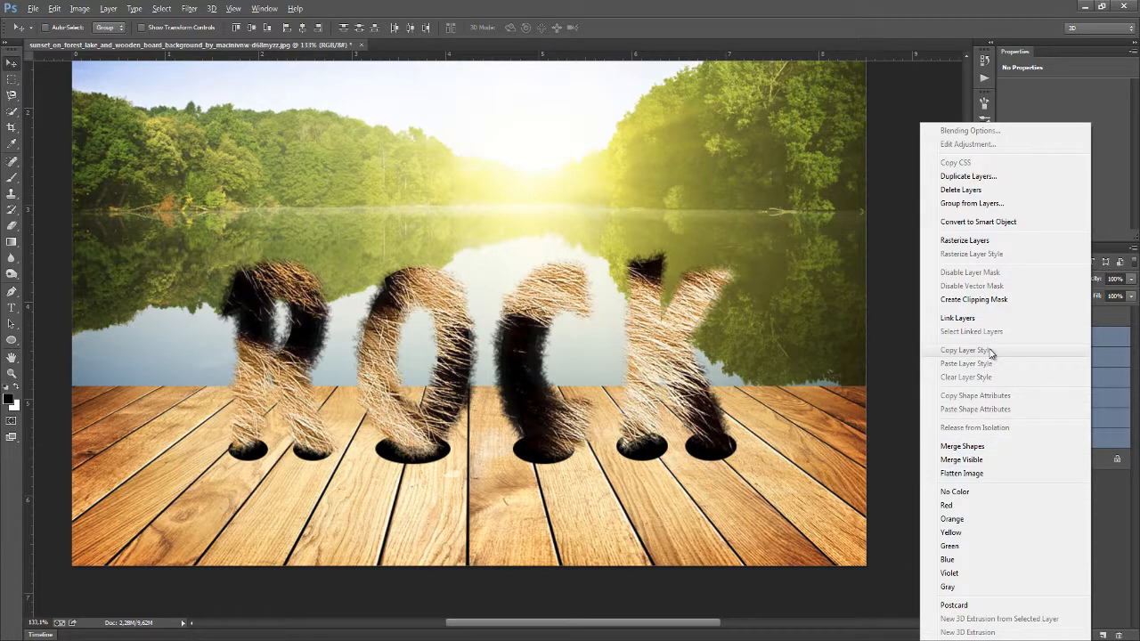
click(965, 241)
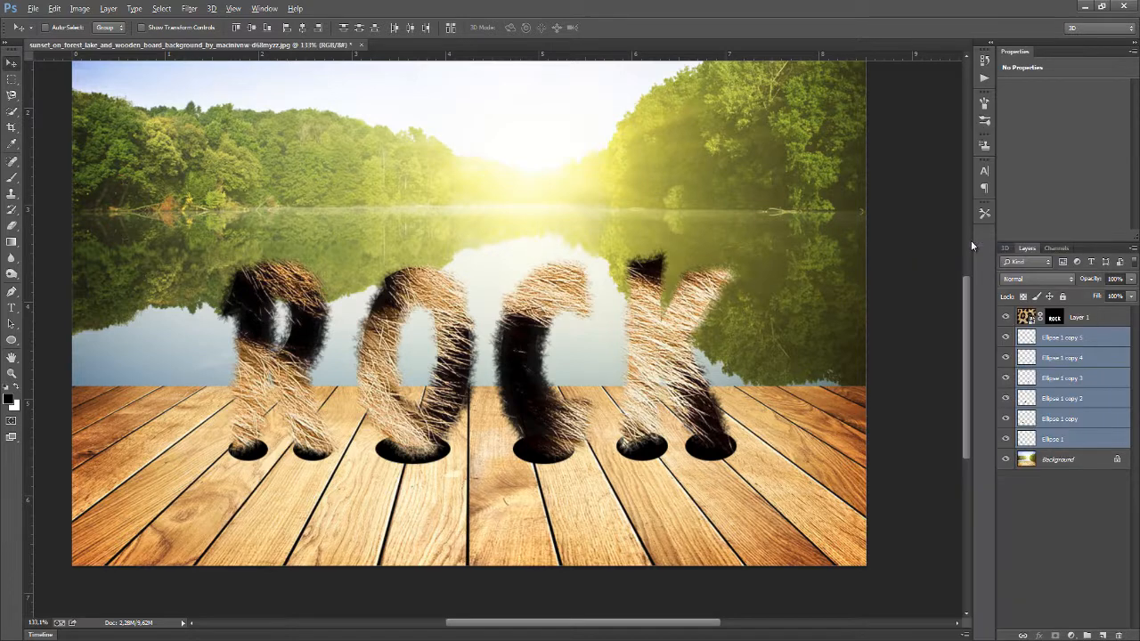
right_click(1053, 441)
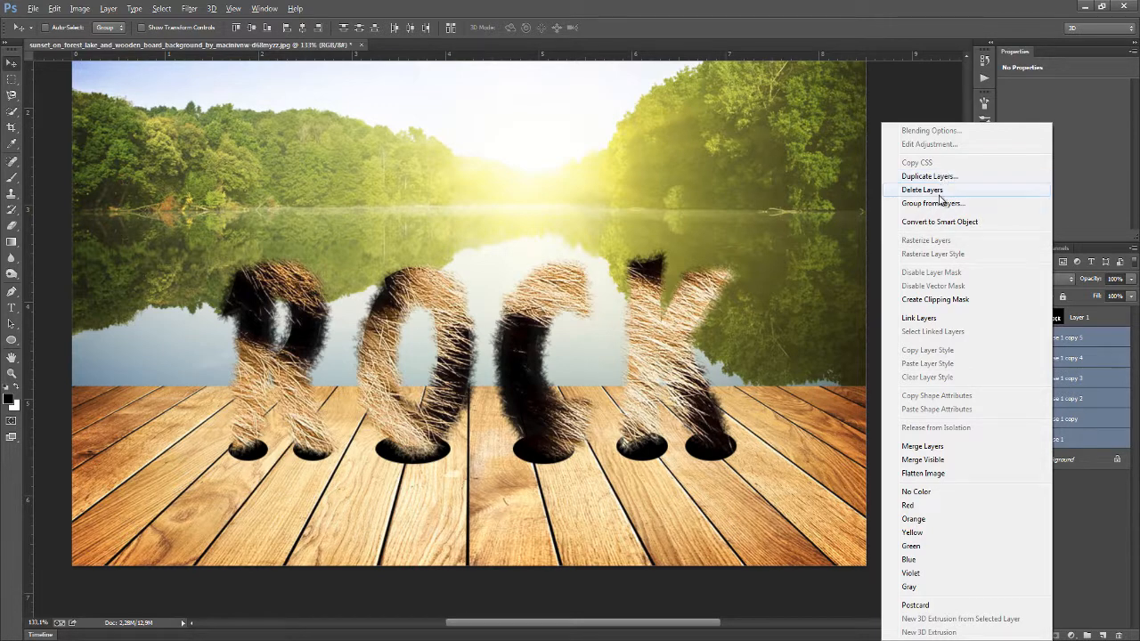
click(934, 446)
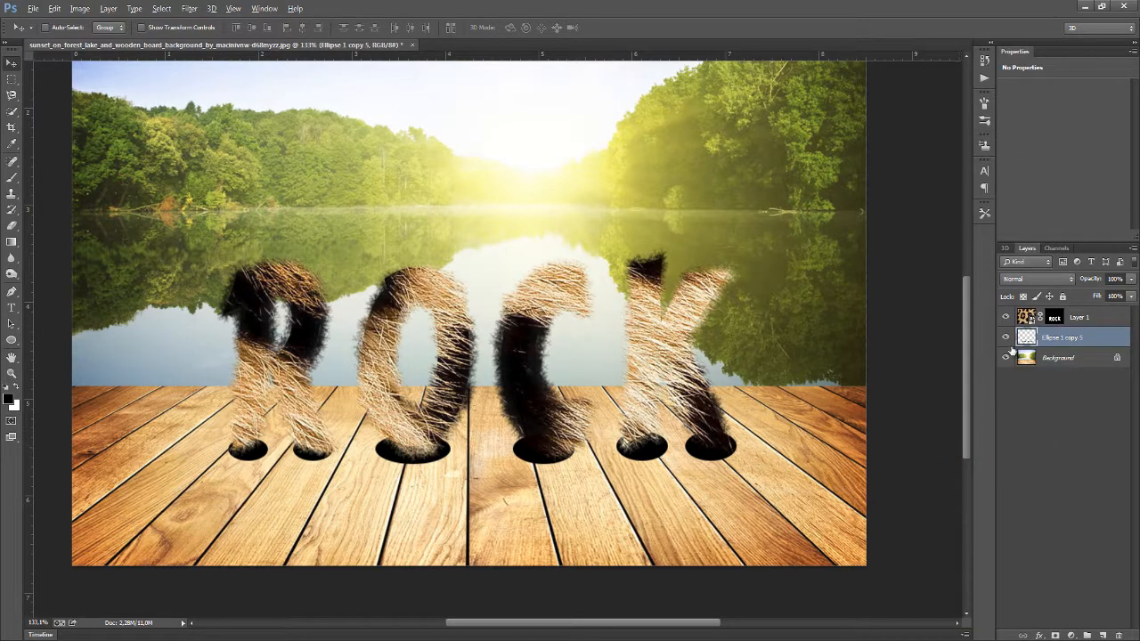
Undo the downward move of the merged holes layer
drag(546, 499, 551, 561)
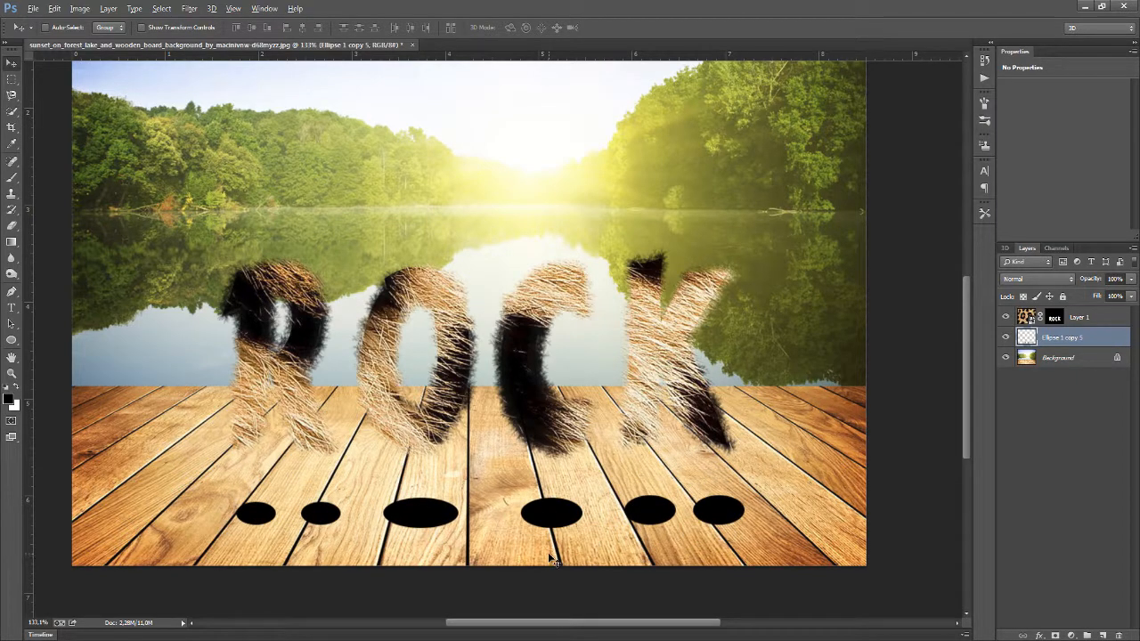
key(ctrl+z)
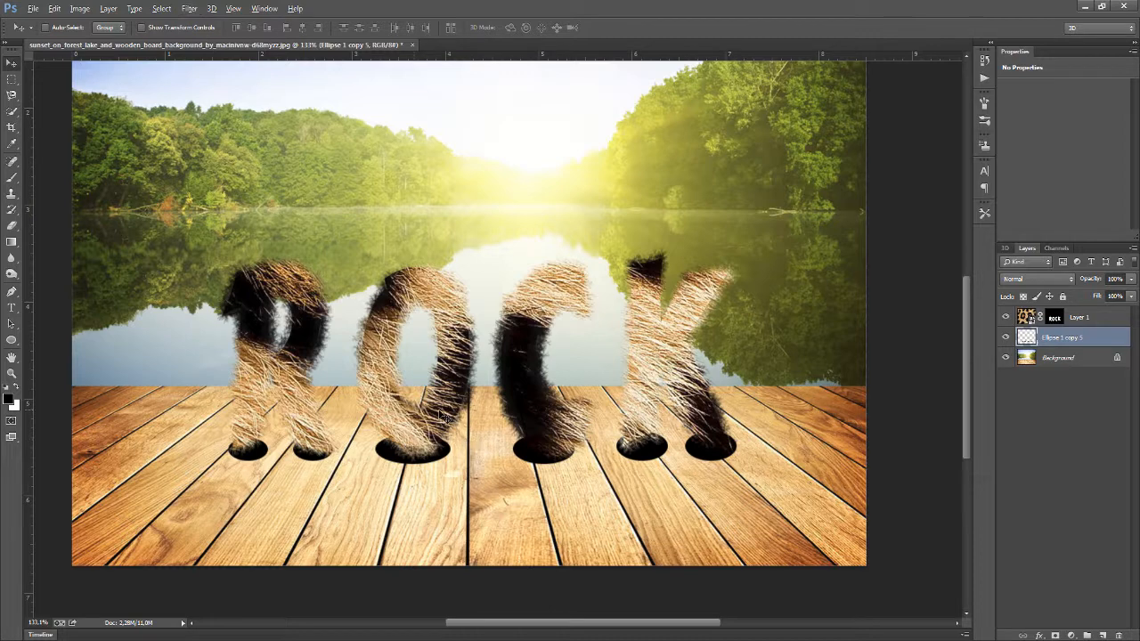
Soften the merged holes layer with a Gaussian Blur
scroll(438, 414, down, 2)
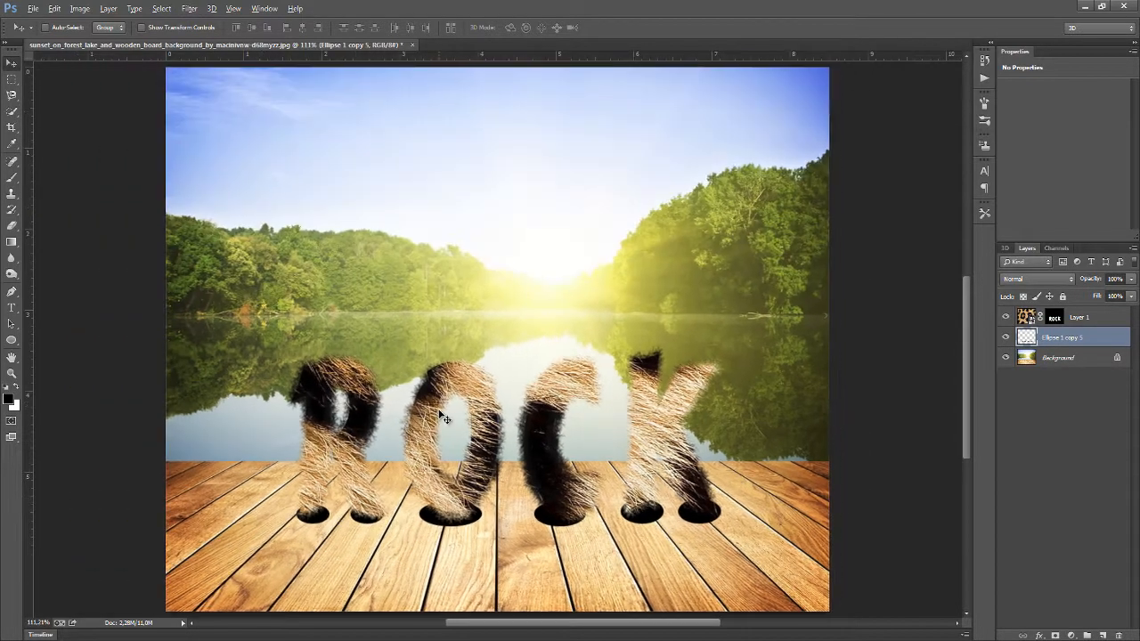
scroll(400, 333, down, 1)
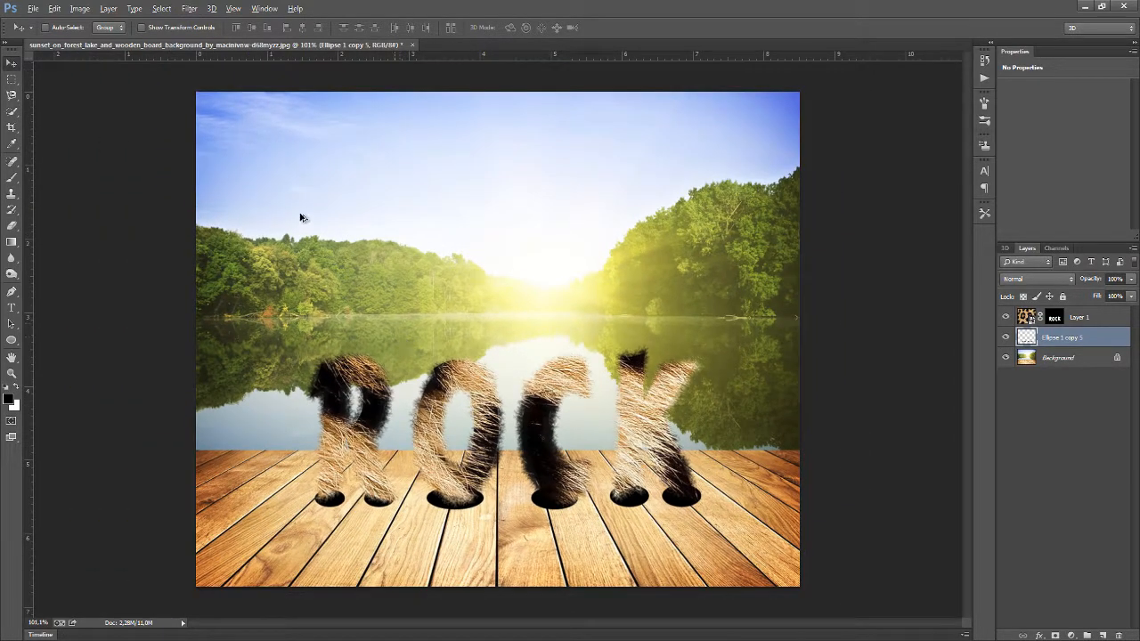
click(190, 9)
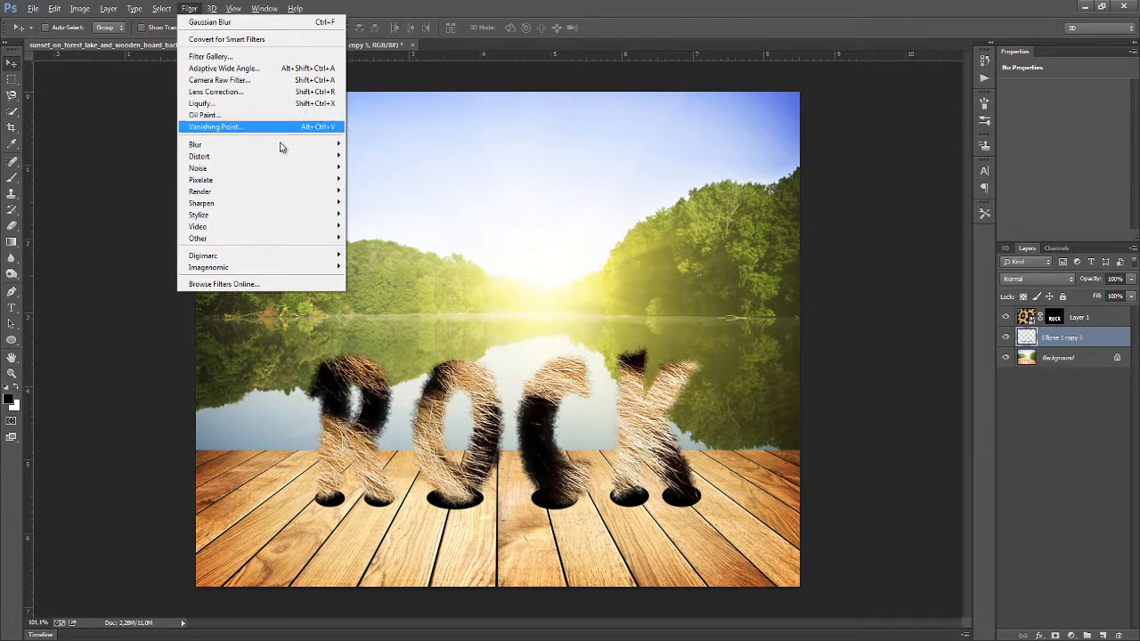
mouse_move(280, 146)
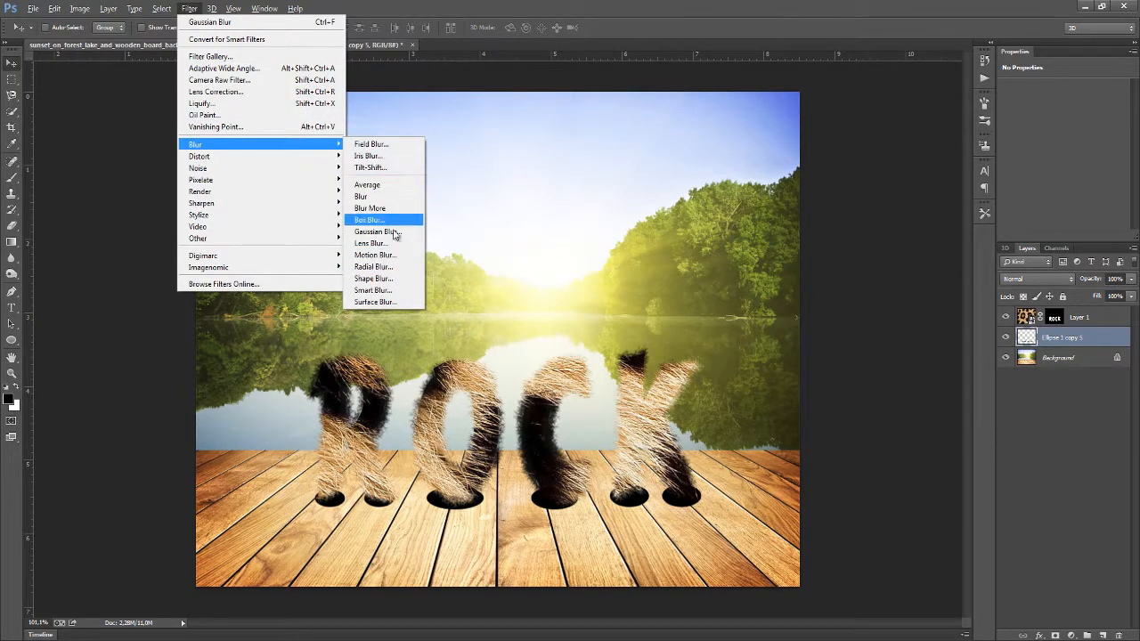
click(394, 233)
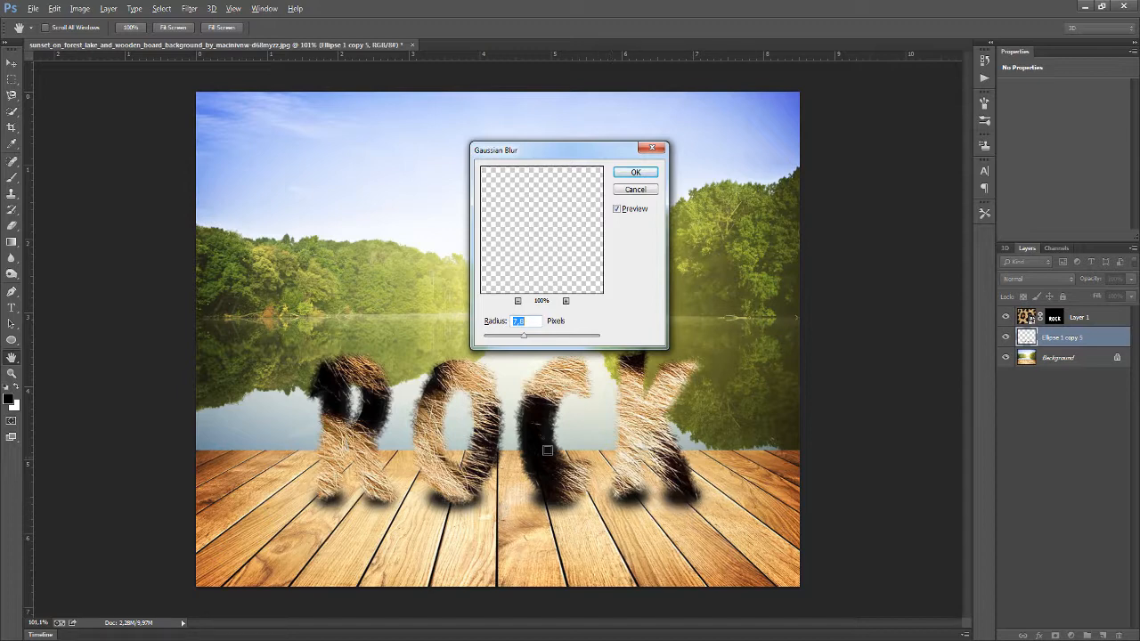
click(524, 339)
drag(522, 340, 521, 341)
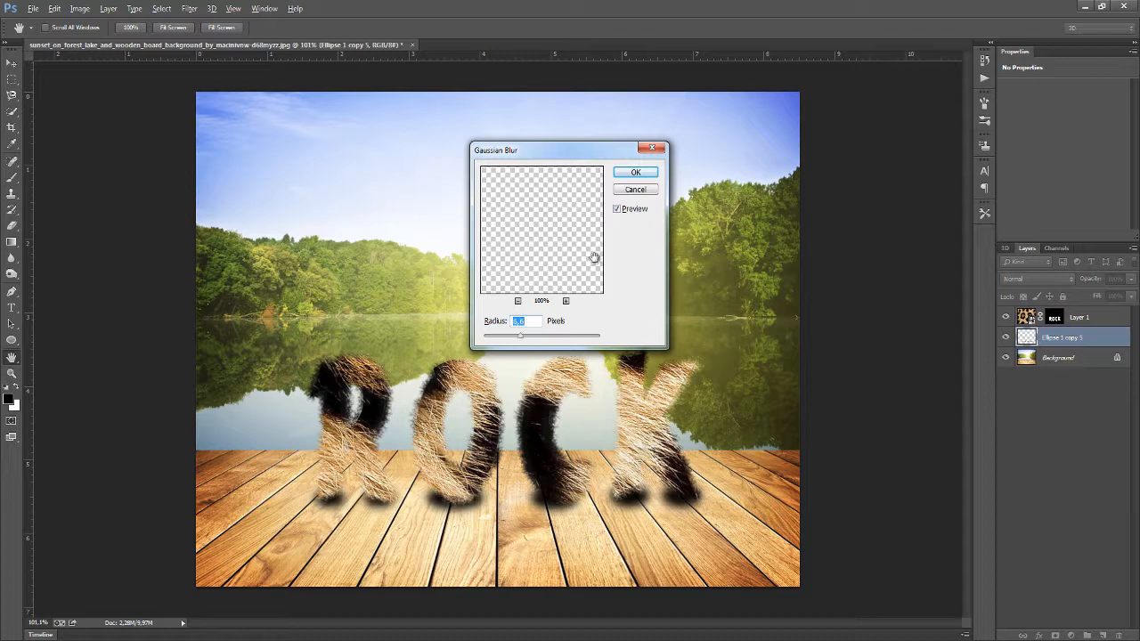
click(636, 172)
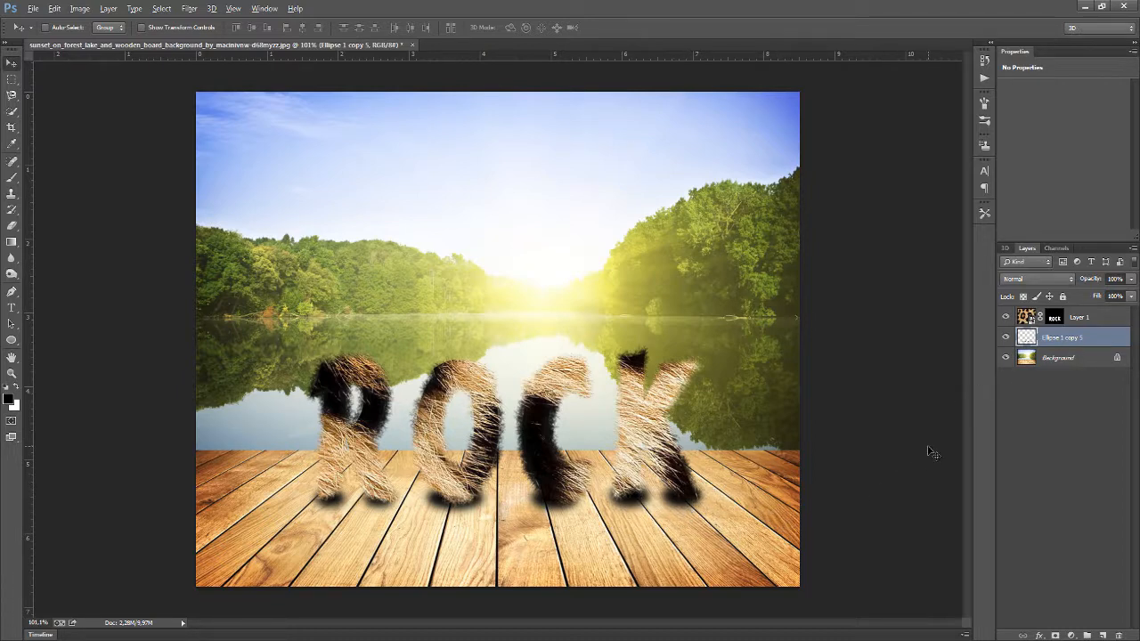
Duplicate the blurred holes layer and erase a spot of the copy beneath the O with the Eraser
key(ctrl+j)
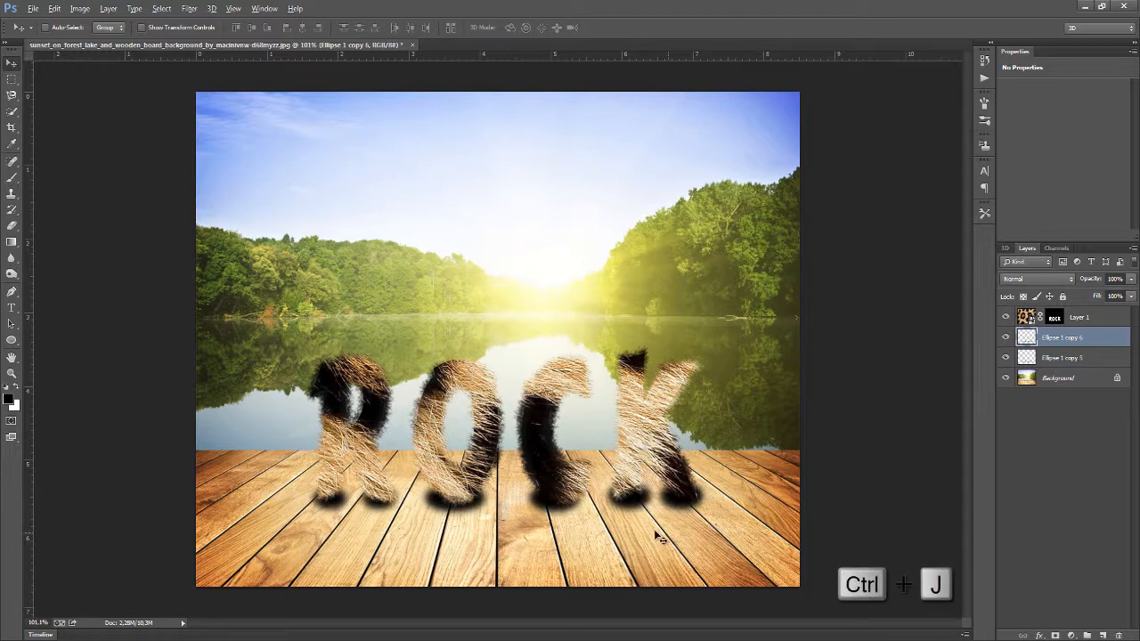
click(12, 225)
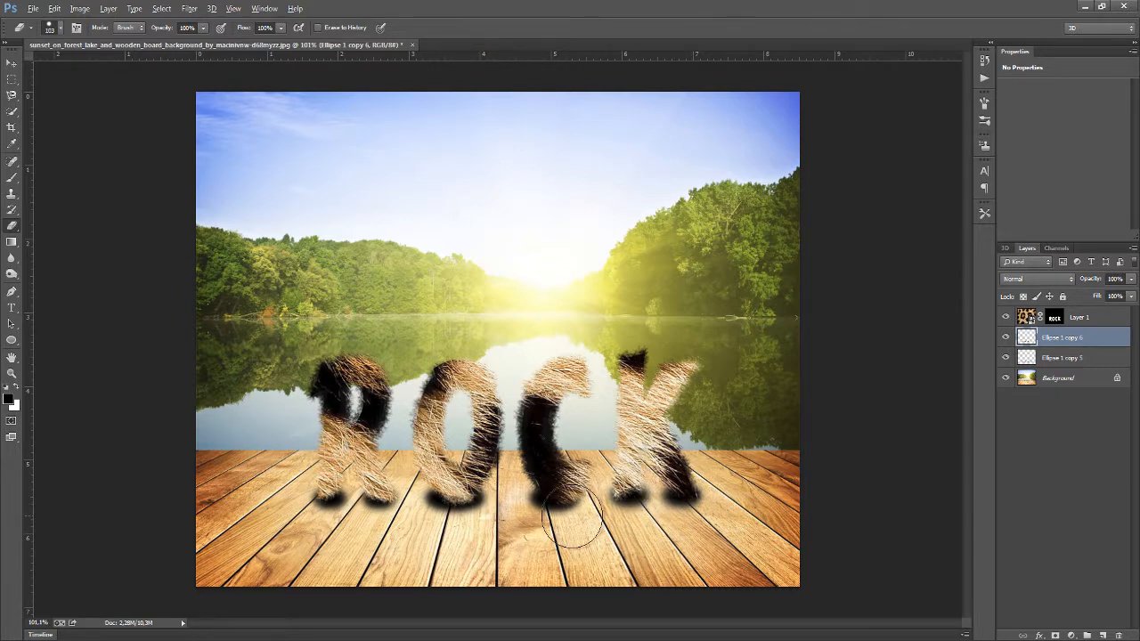
click(455, 507)
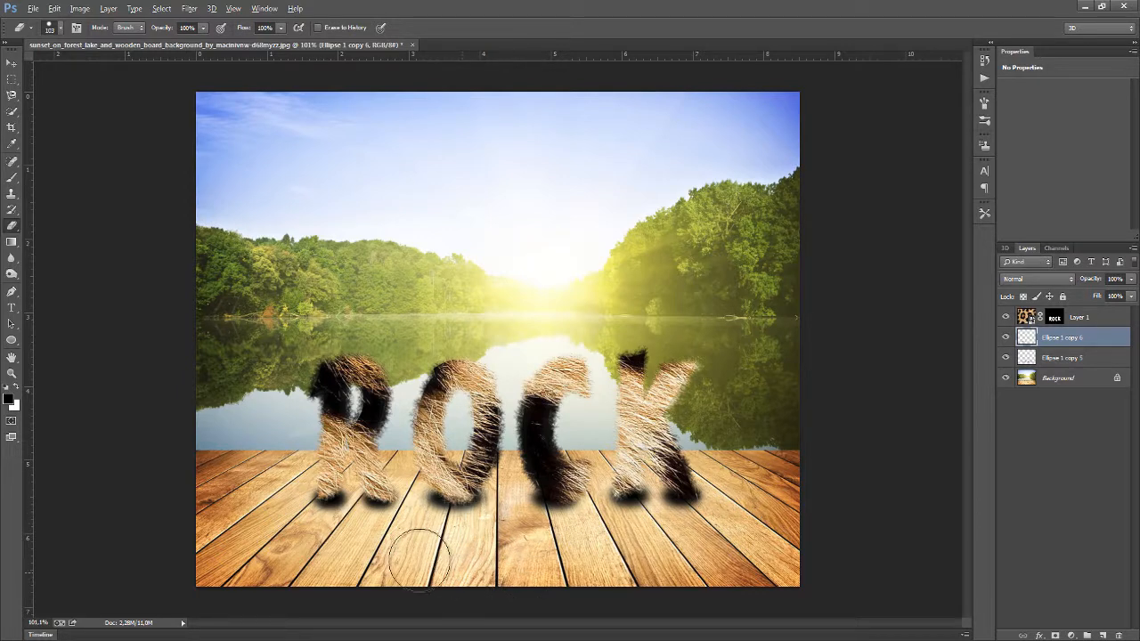
Lower the Eraser opacity to 40% and erase beneath the R on the copied holes layer
click(202, 29)
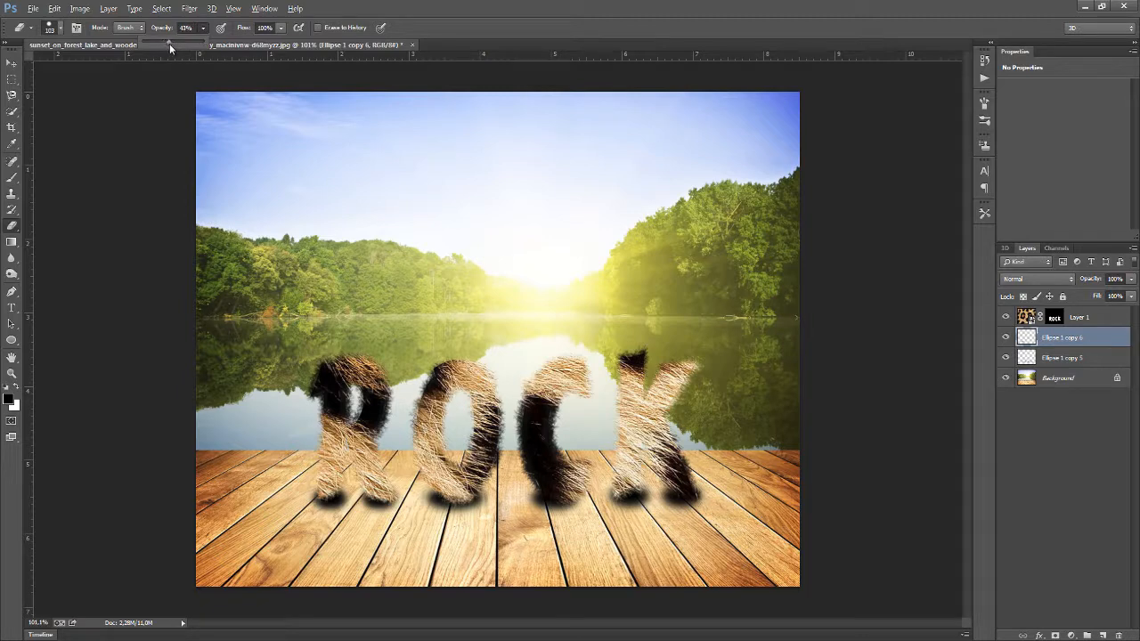
click(330, 501)
click(332, 505)
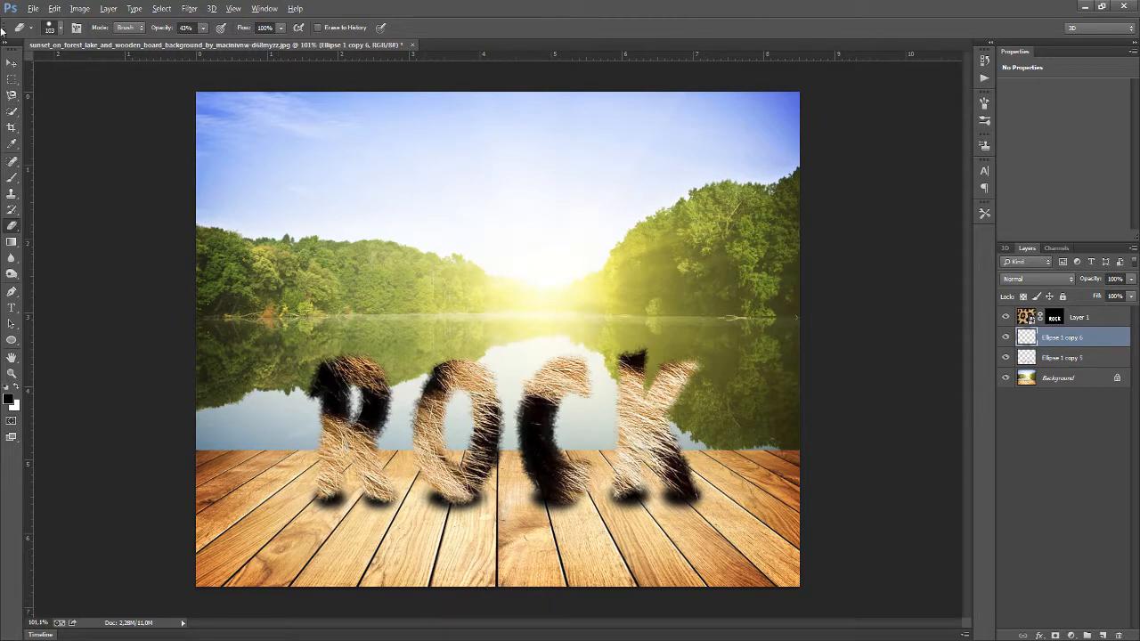
Stamp all visible layers into a new merged layer at the top of the stack
click(12, 62)
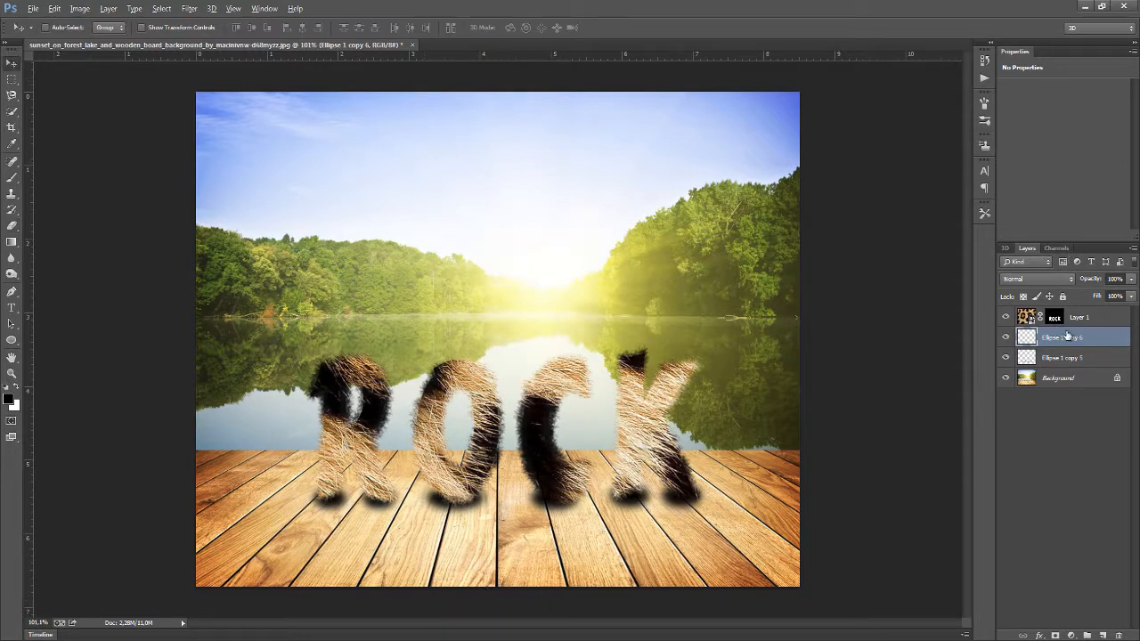
click(1097, 319)
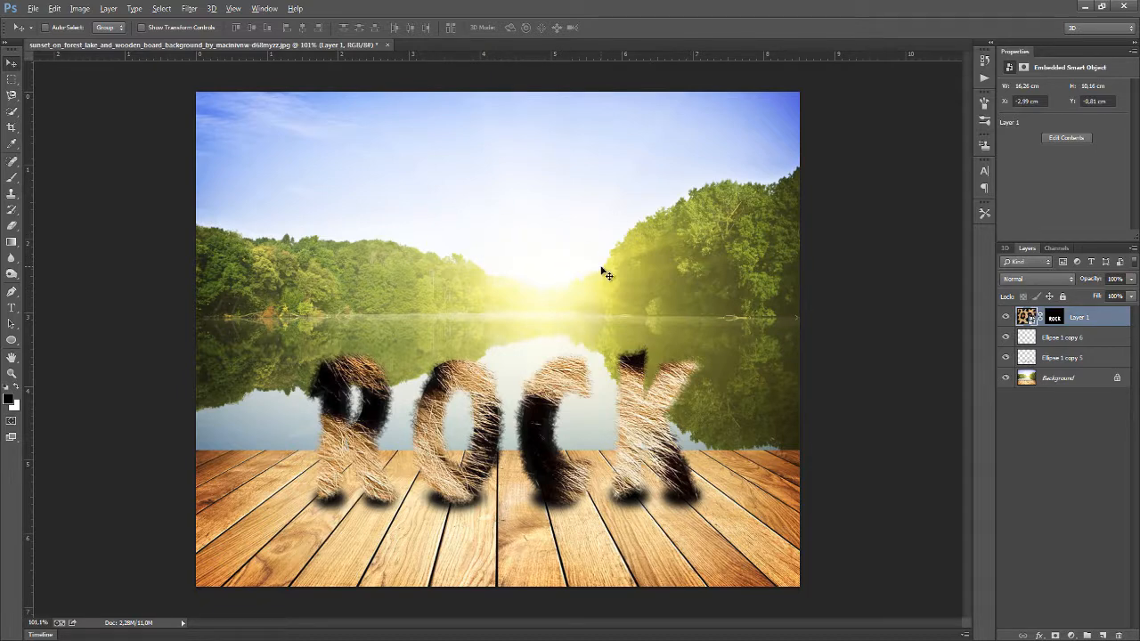
key(ctrl+shift+alt+e)
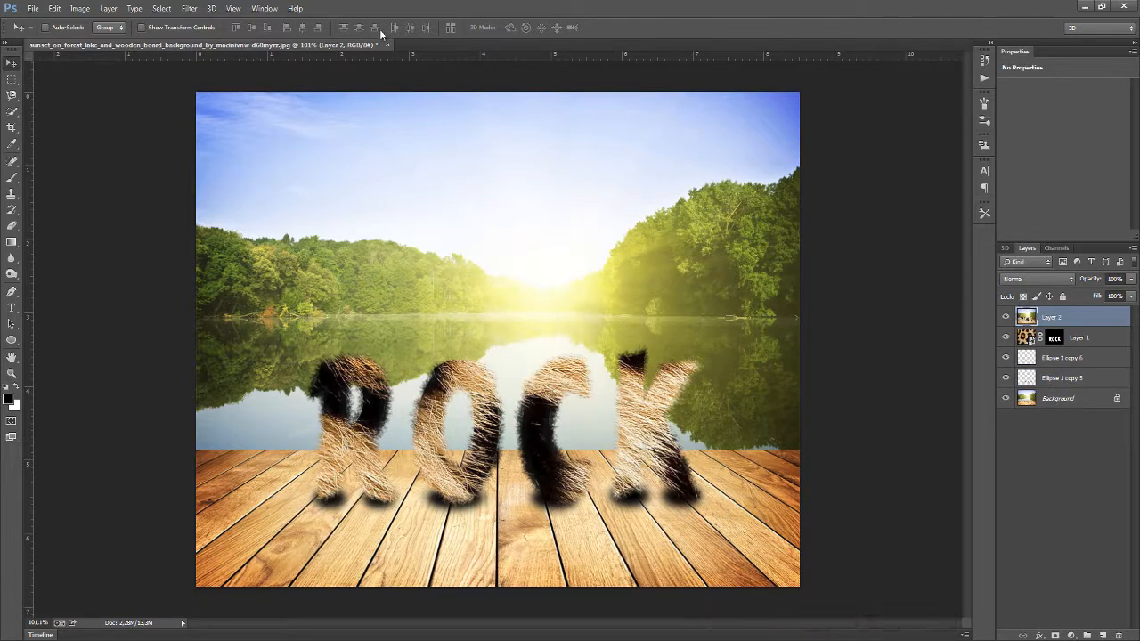
Switch to the Gradient tool and reset its gradient presets to the defaults
click(11, 242)
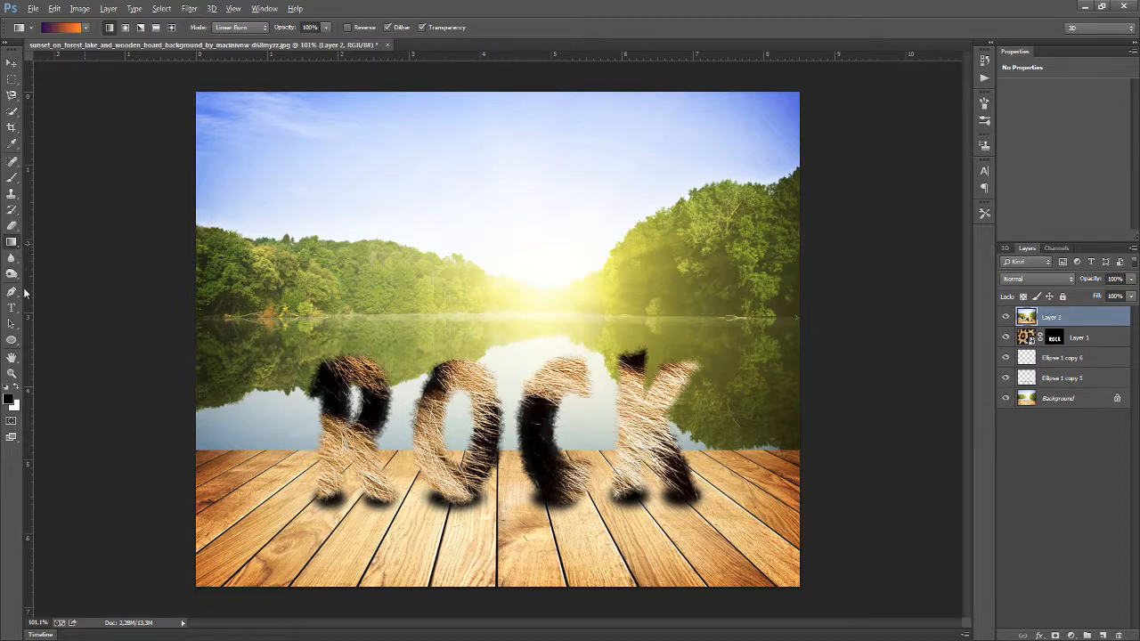
right_click(501, 294)
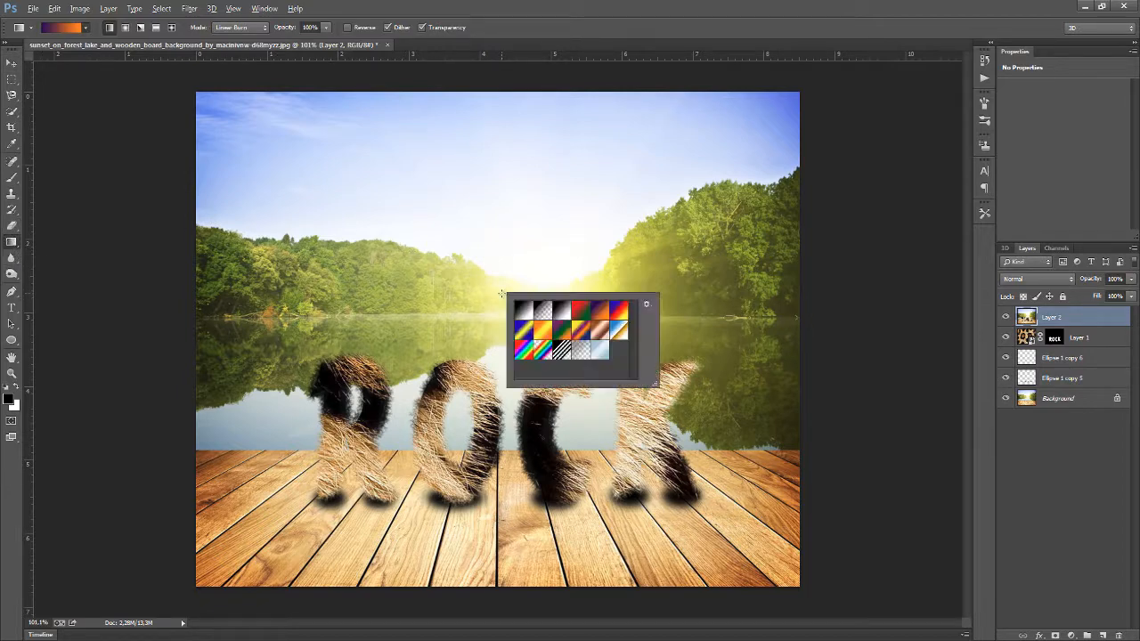
click(646, 303)
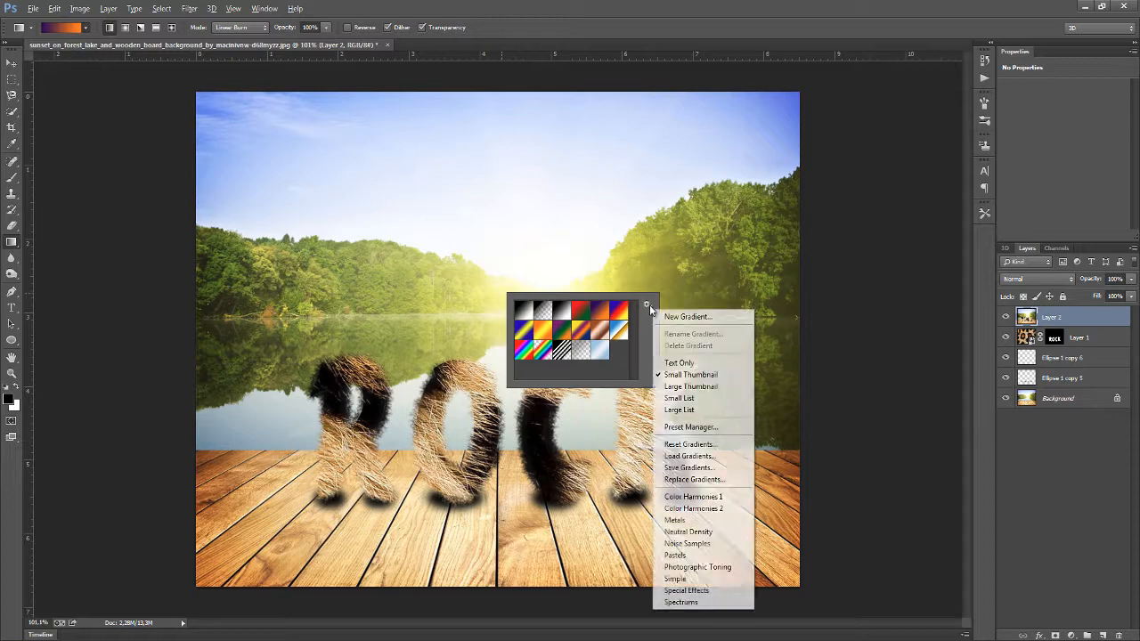
click(689, 443)
click(518, 248)
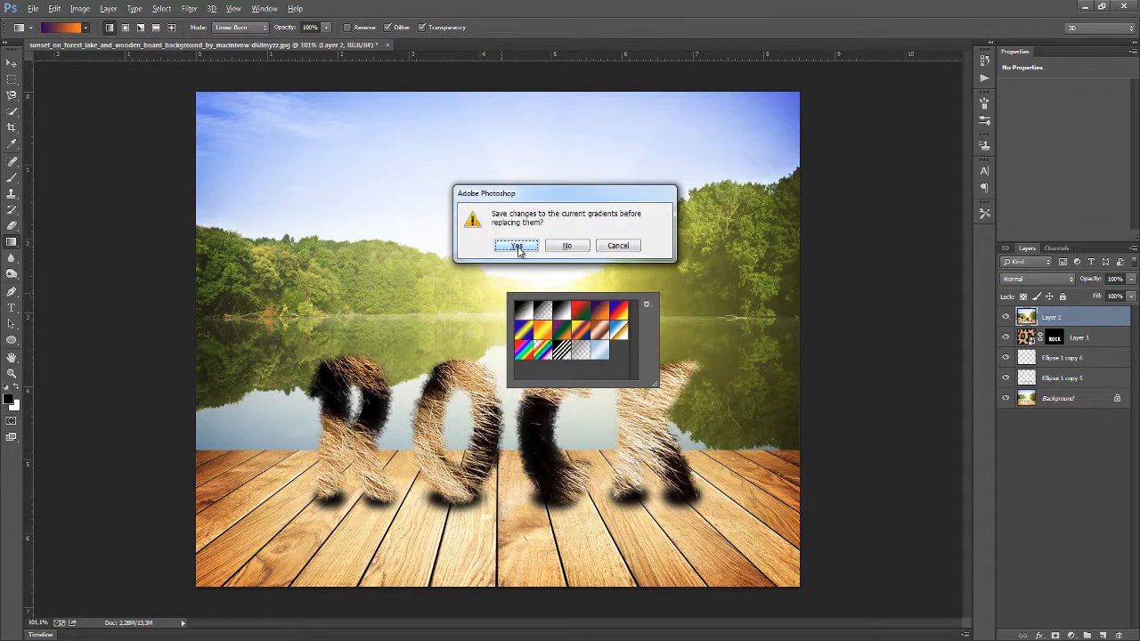
click(519, 247)
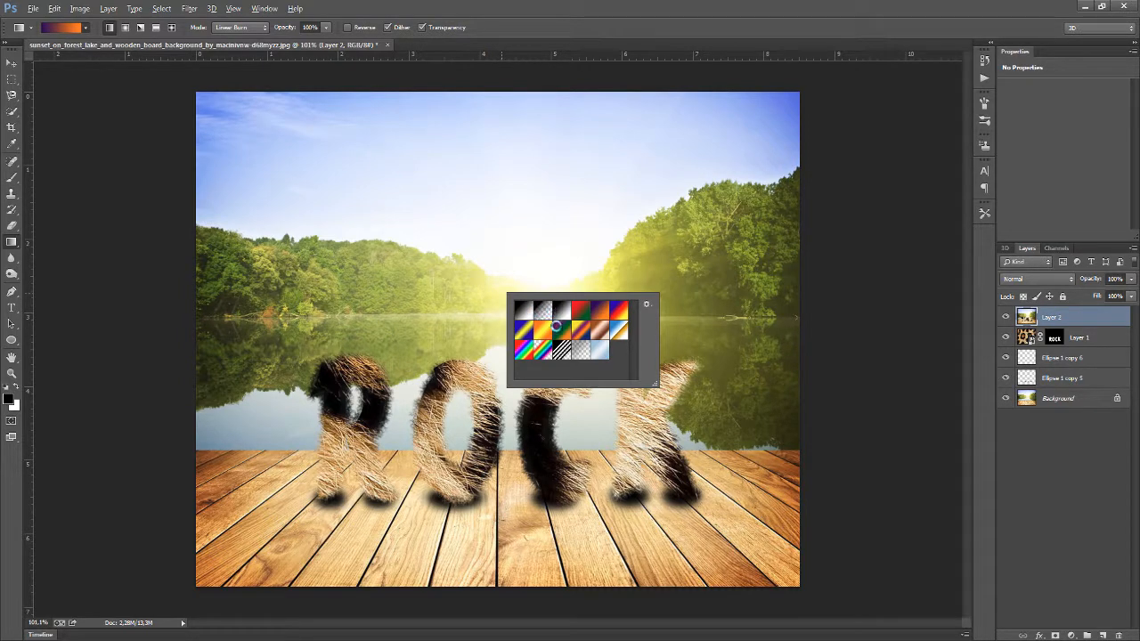
Choose the Violet, Orange gradient preset and inspect its two colour stops in the Gradient Editor
key(ctrl+shift+s)
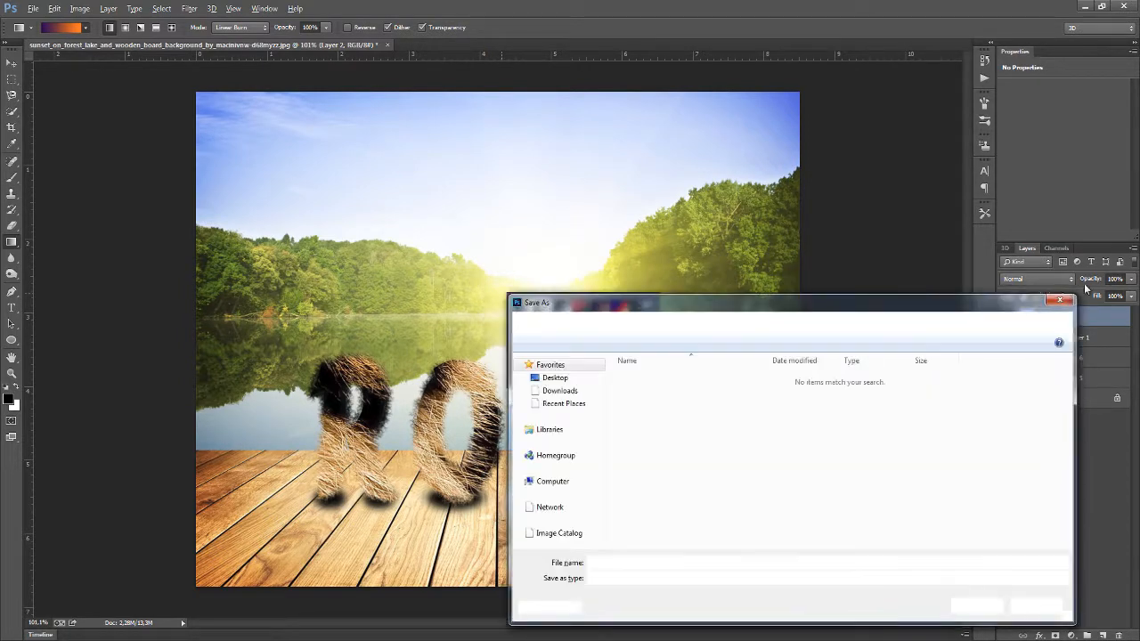
key(Escape)
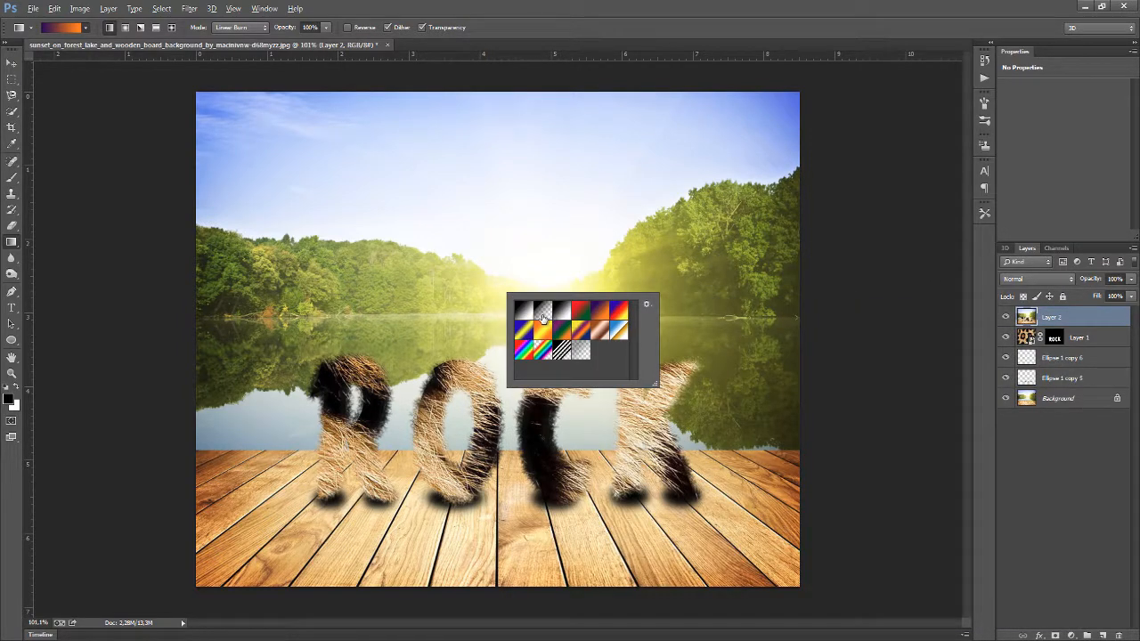
double_click(599, 310)
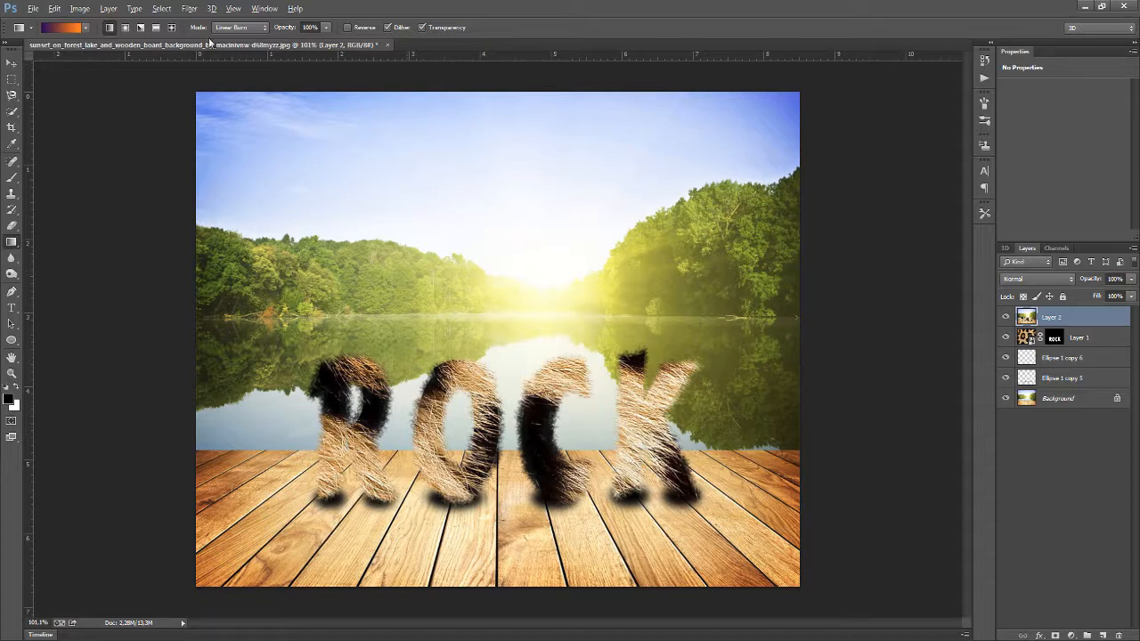
click(77, 27)
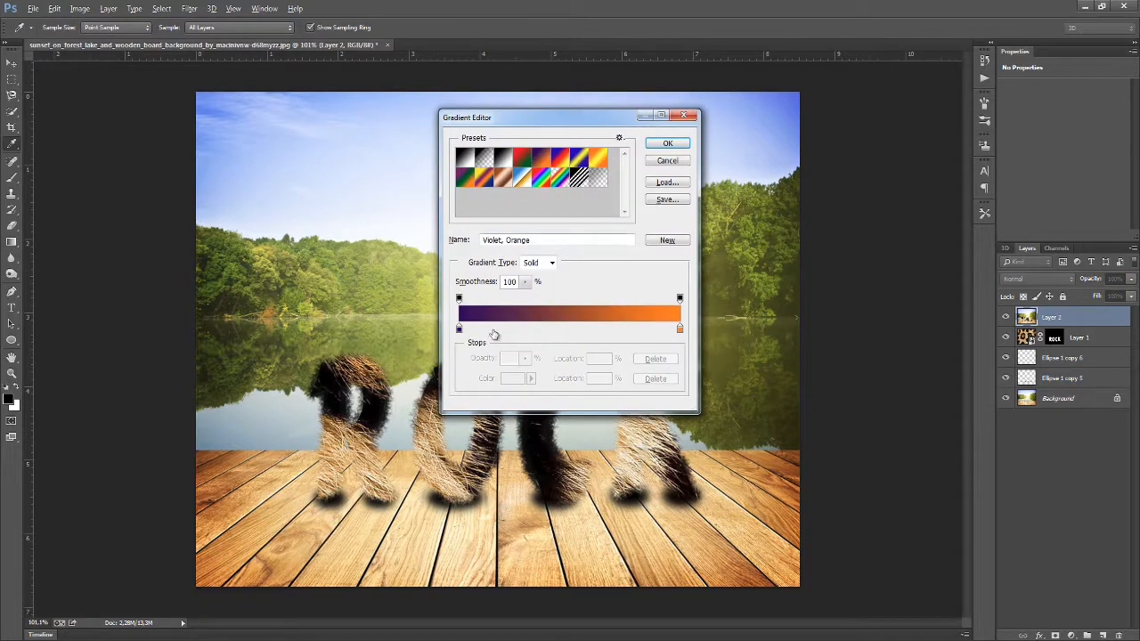
double_click(458, 328)
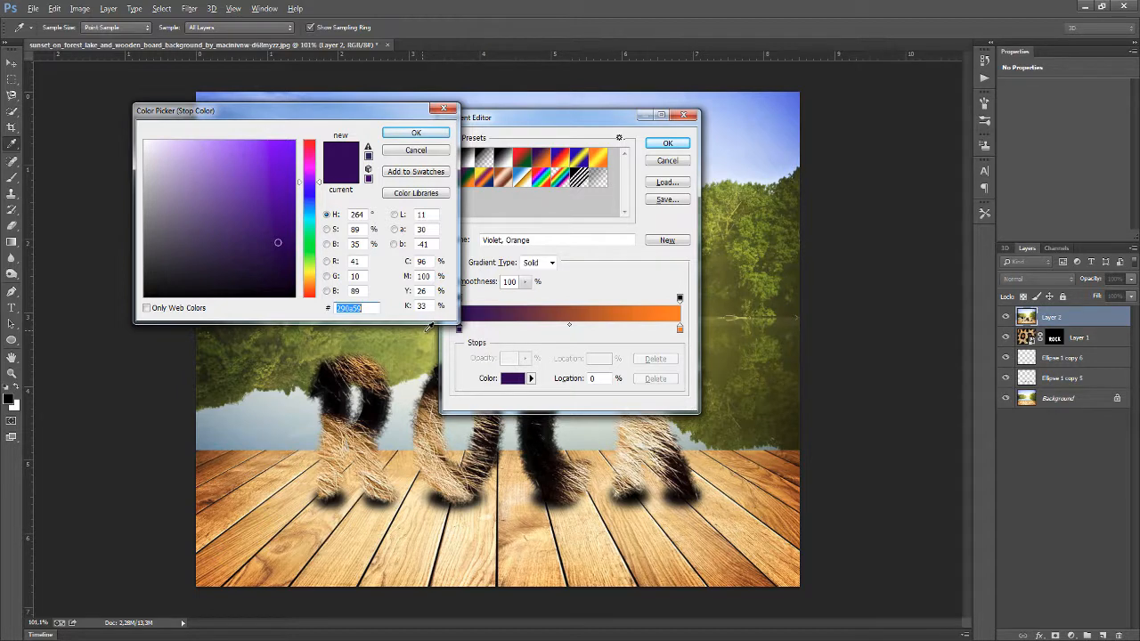
click(416, 133)
double_click(680, 330)
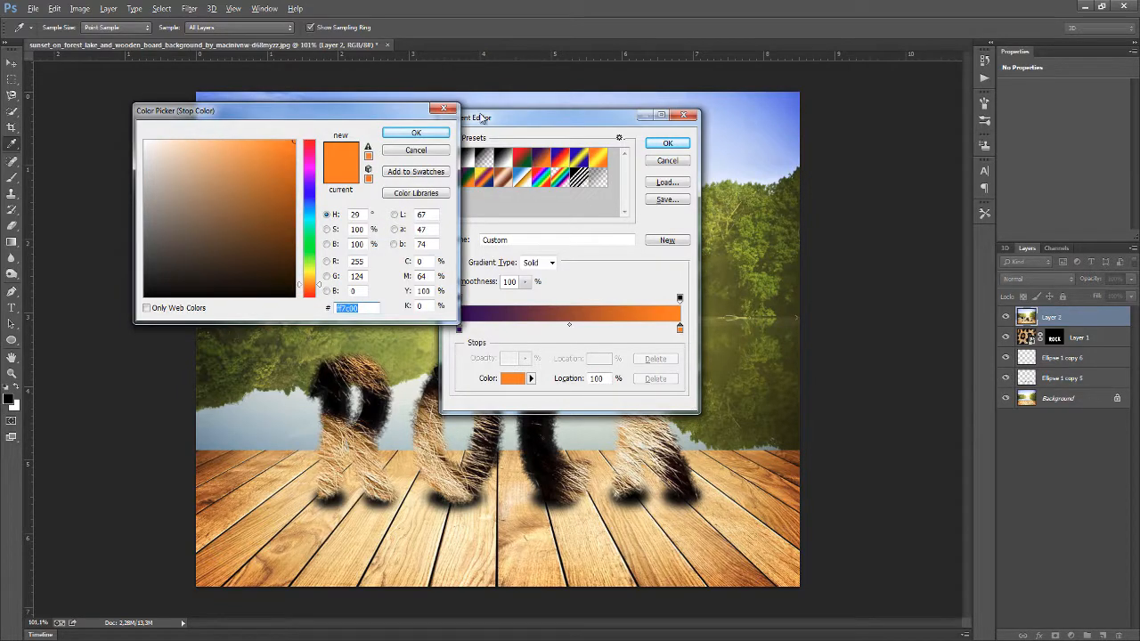
click(443, 107)
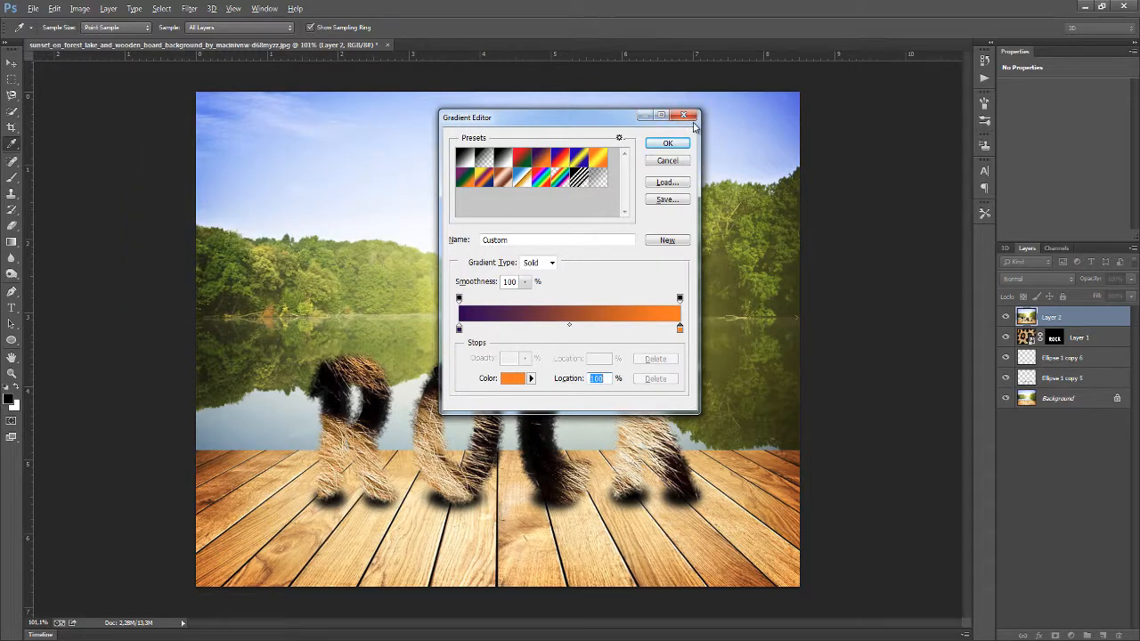
click(684, 116)
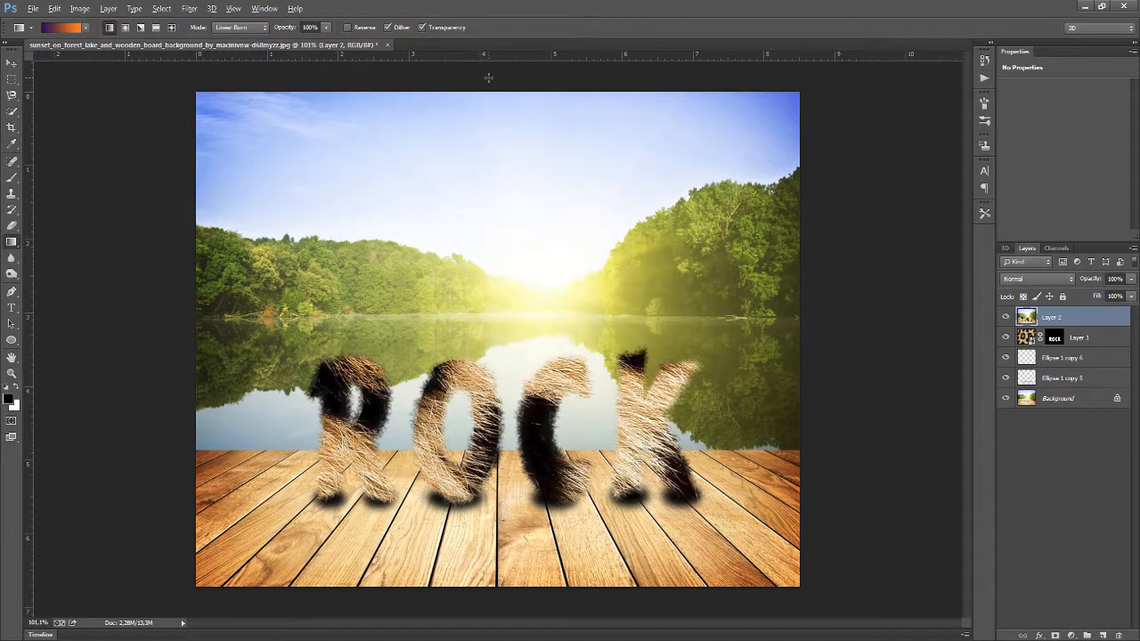
drag(488, 80, 489, 456)
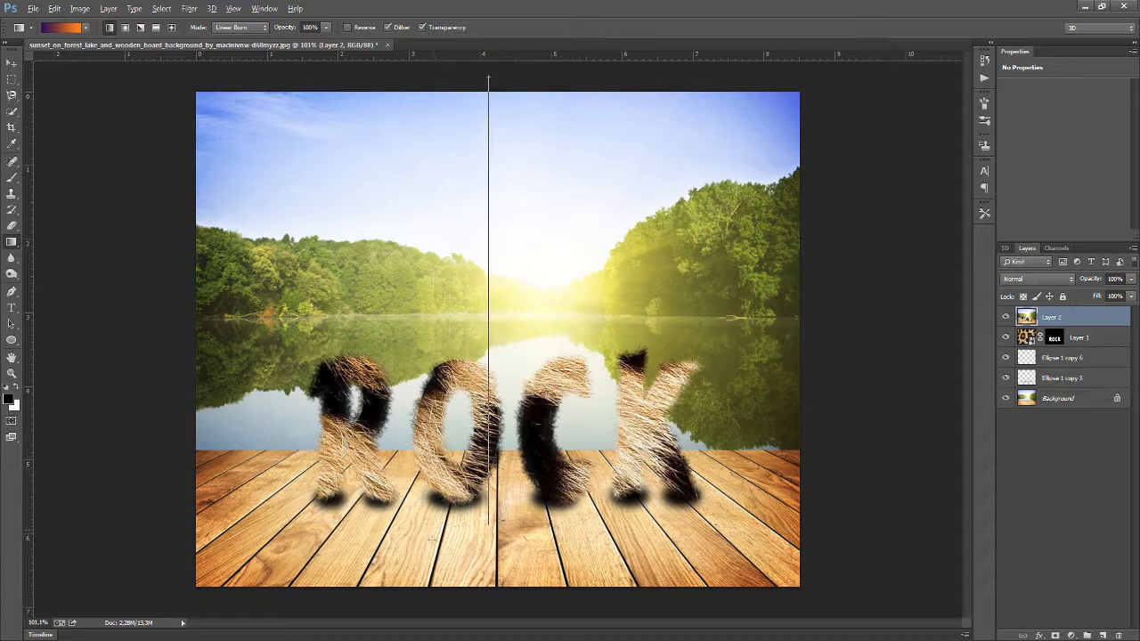
drag(489, 522, 431, 539)
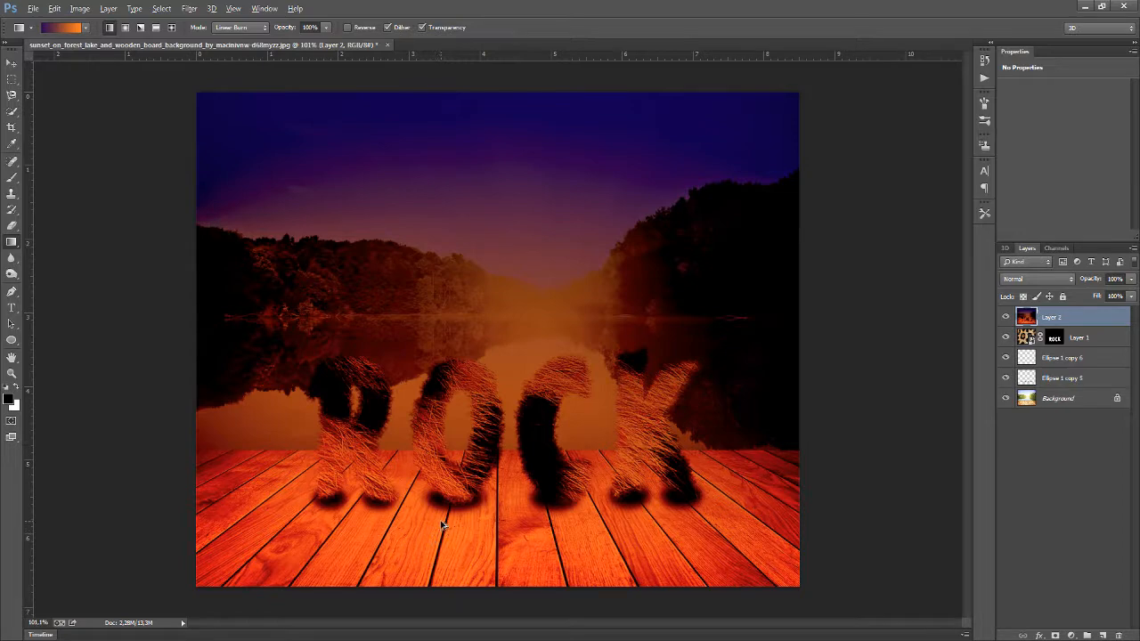
key(ctrl+z)
drag(511, 75, 512, 545)
key(ctrl+z)
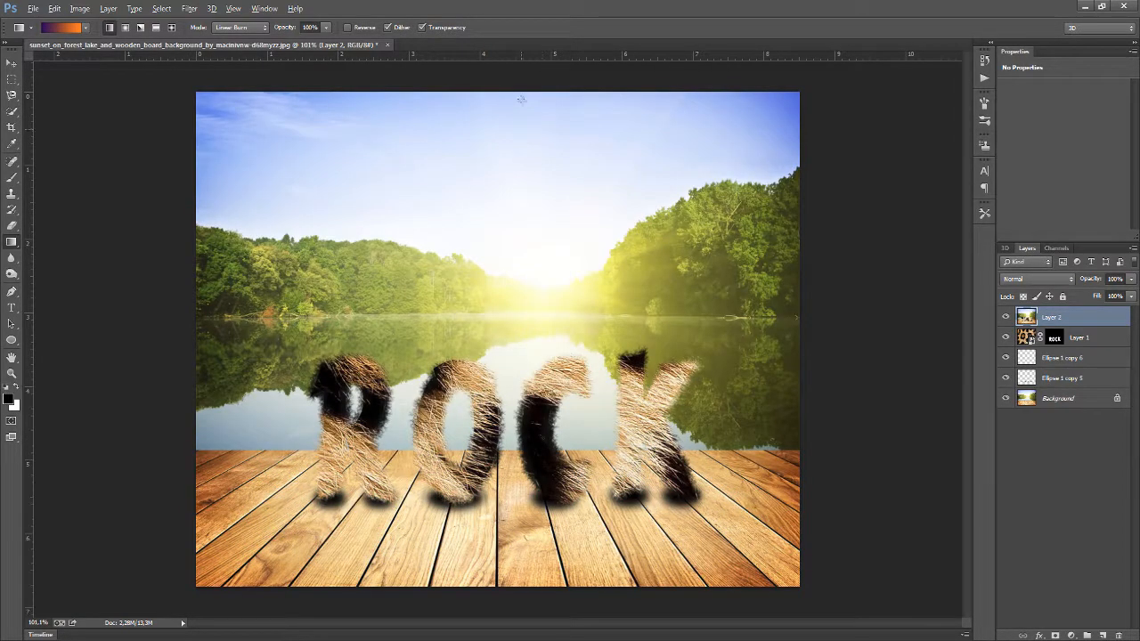
Draw a top-to-bottom violet-orange gradient over the merged layer, then set it to Soft Light at 58% opacity
drag(517, 86, 520, 534)
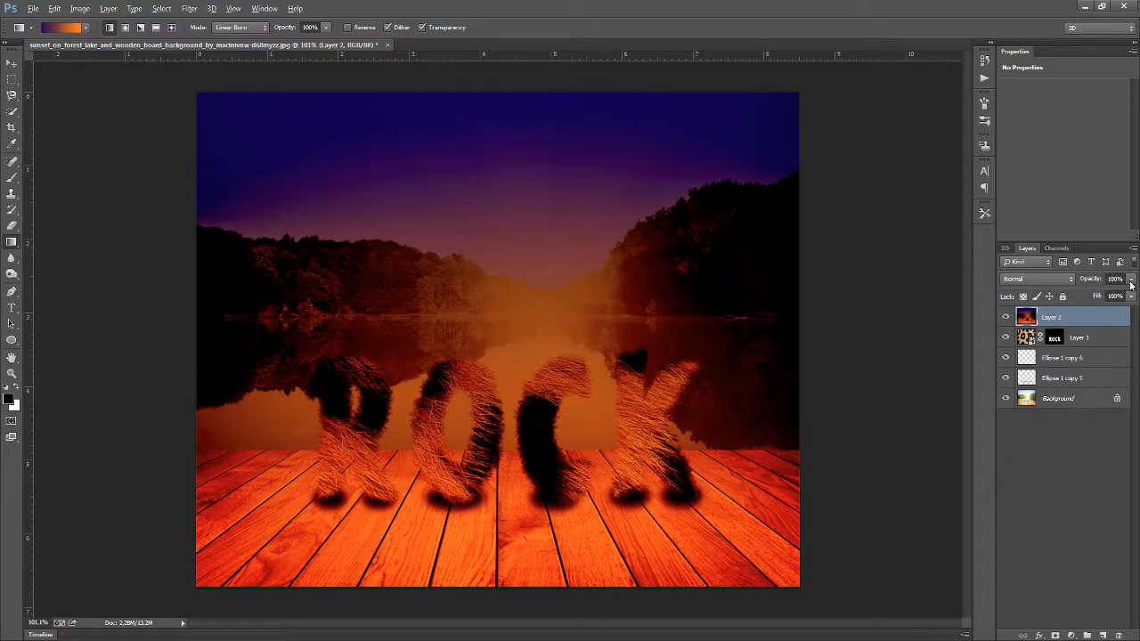
click(1065, 281)
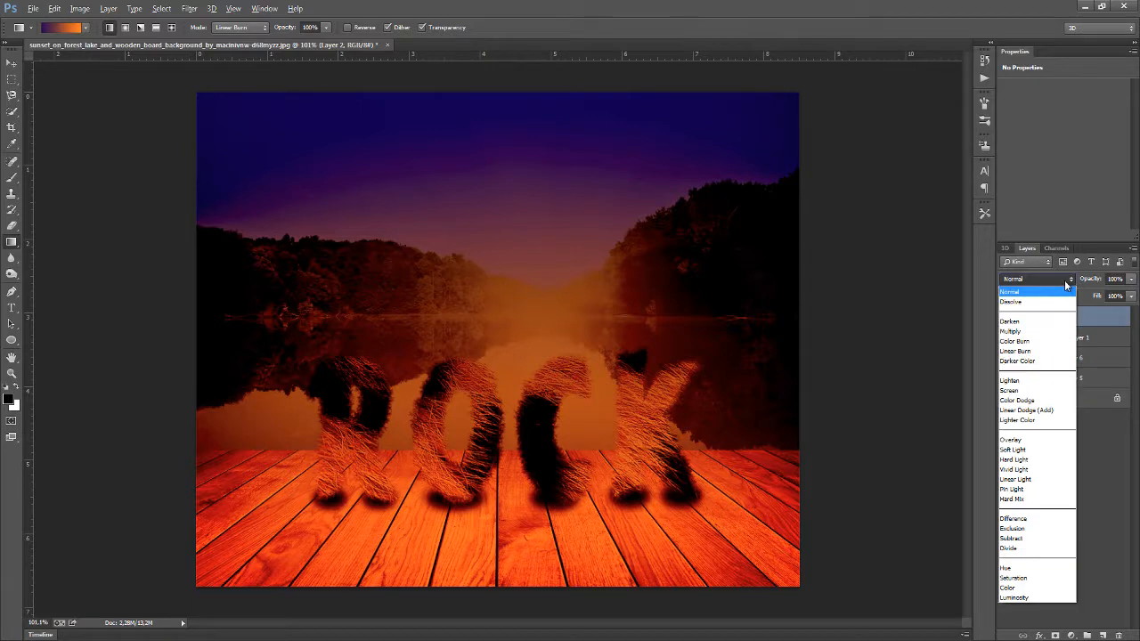
click(1028, 451)
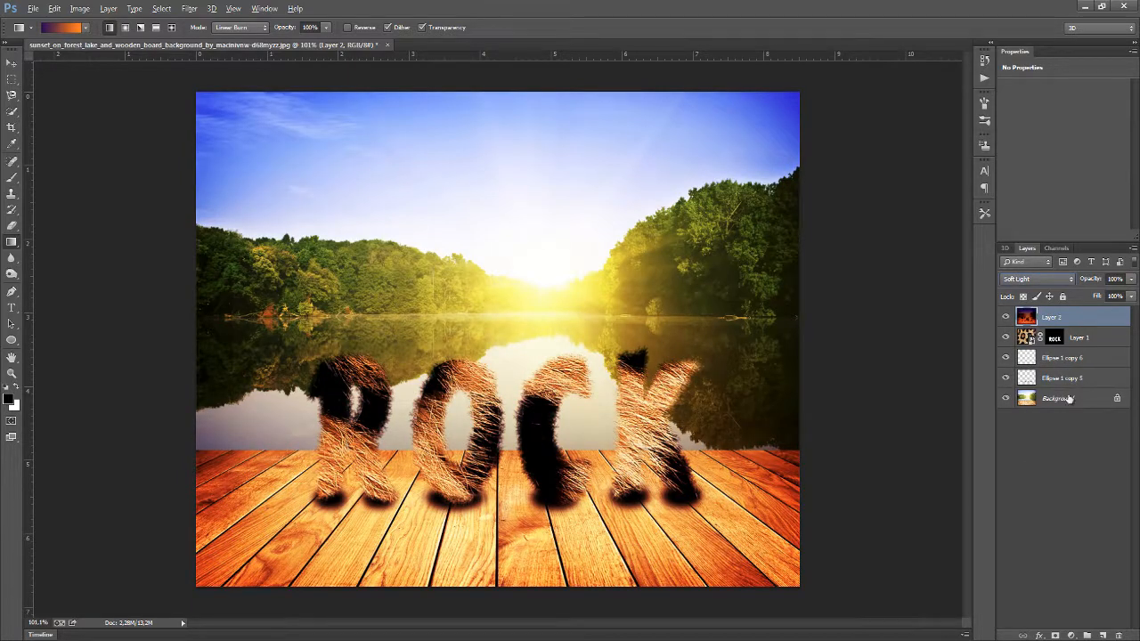
click(1131, 280)
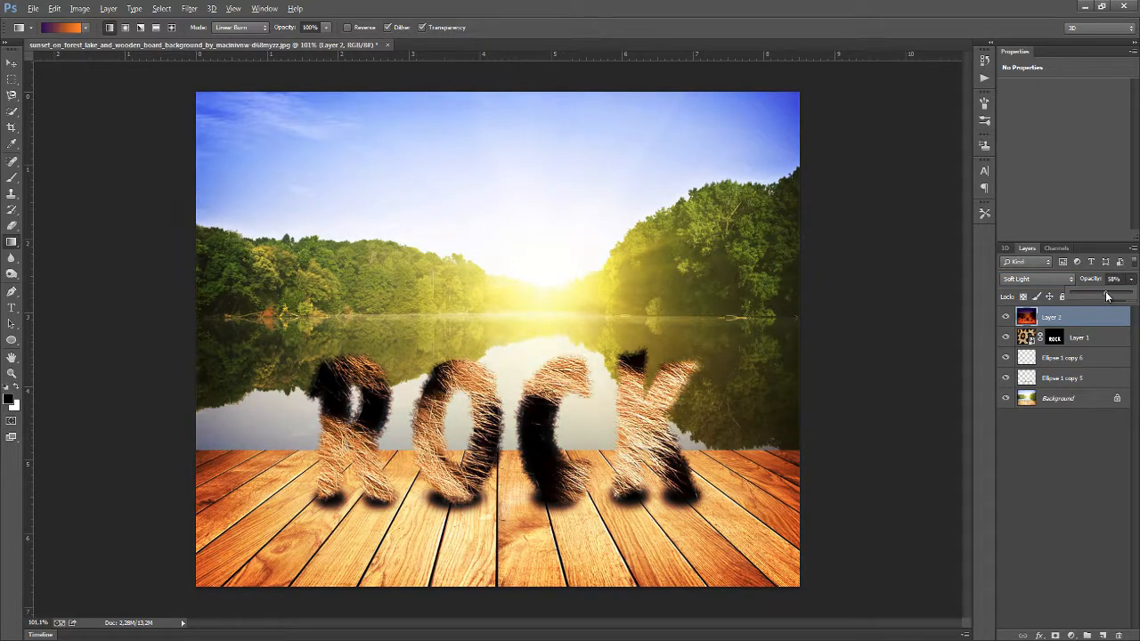
click(1102, 327)
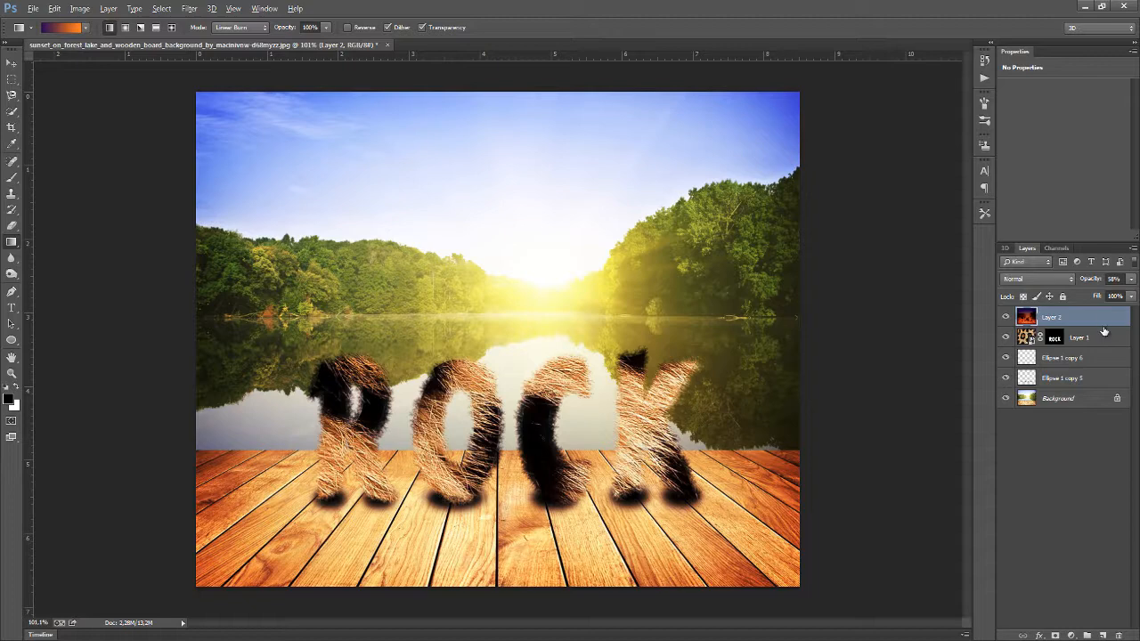
Stamp all visible layers into a new merged layer at the top of the stack
key(ctrl+alt+shift+e)
scroll(721, 338, down, 2)
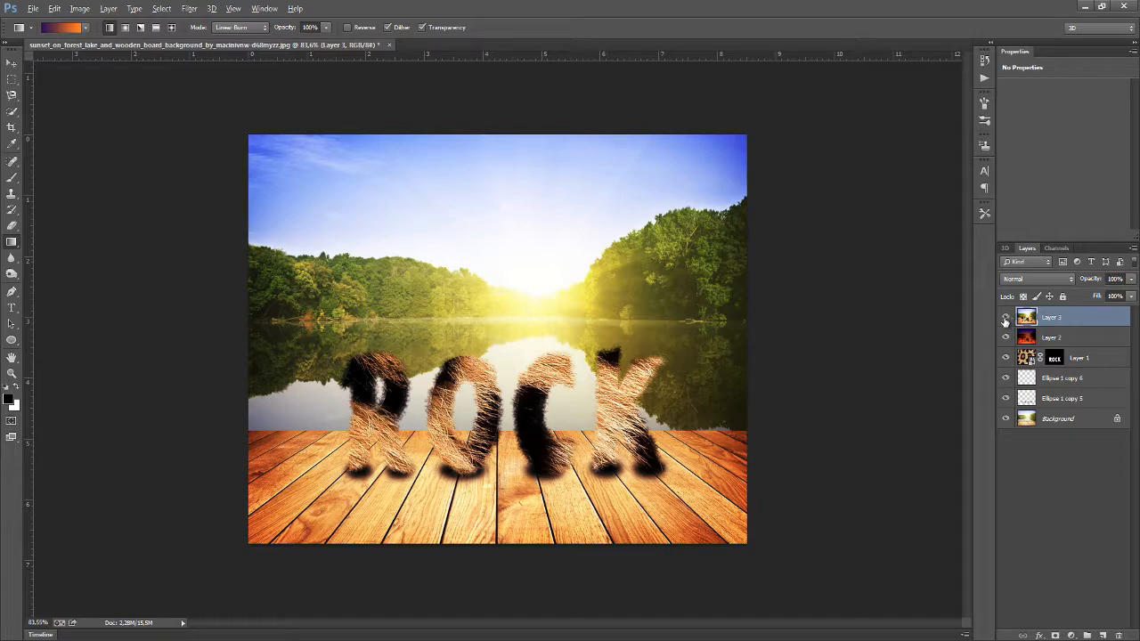
Toggle the visibility of each layer to compare the stamped layer against the layers beneath
alt+click(1005, 318)
click(1005, 321)
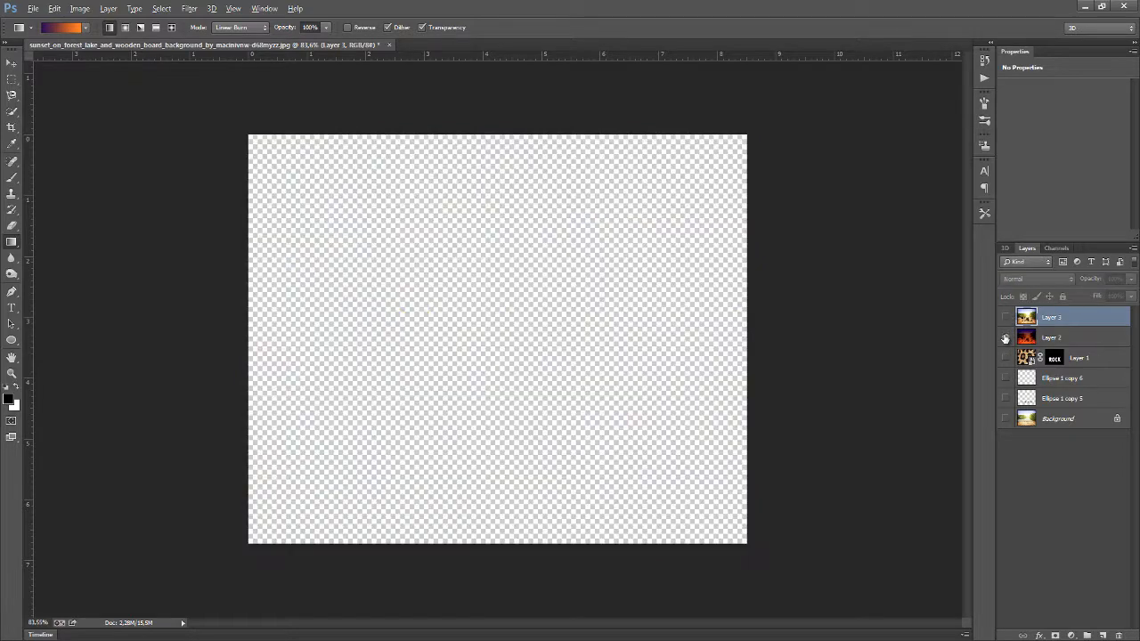
click(1005, 337)
click(1005, 339)
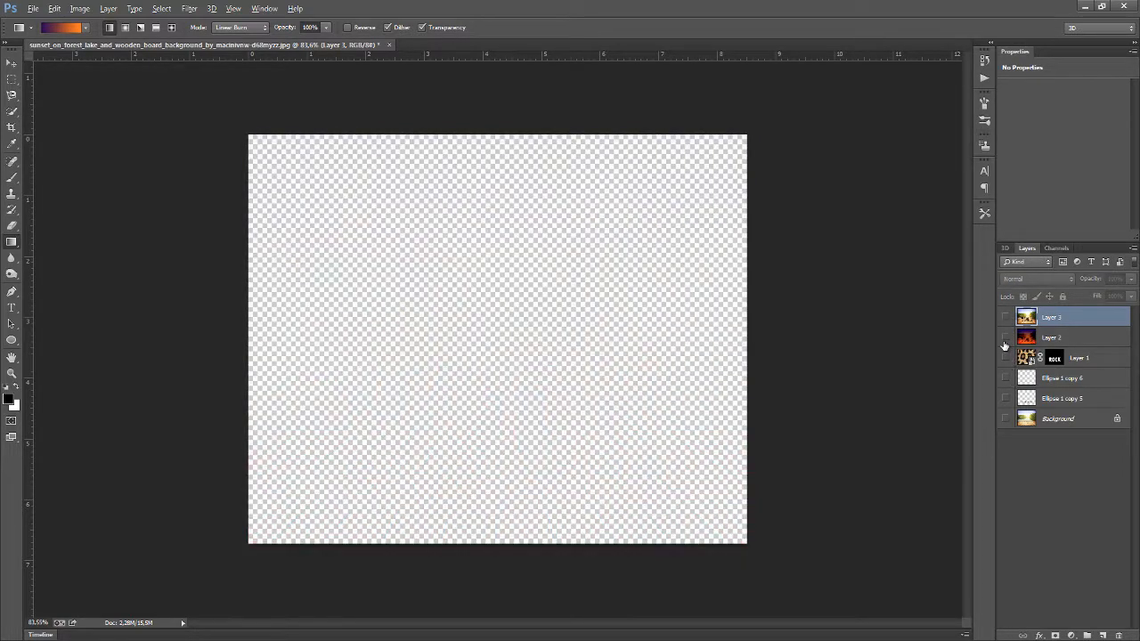
click(1006, 418)
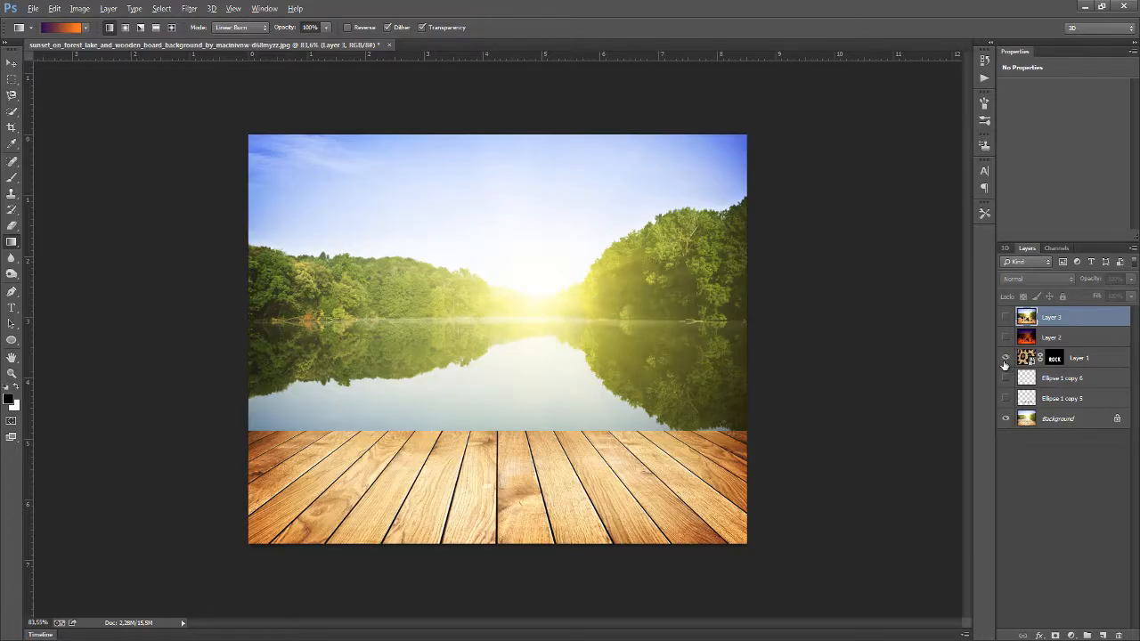
click(1005, 358)
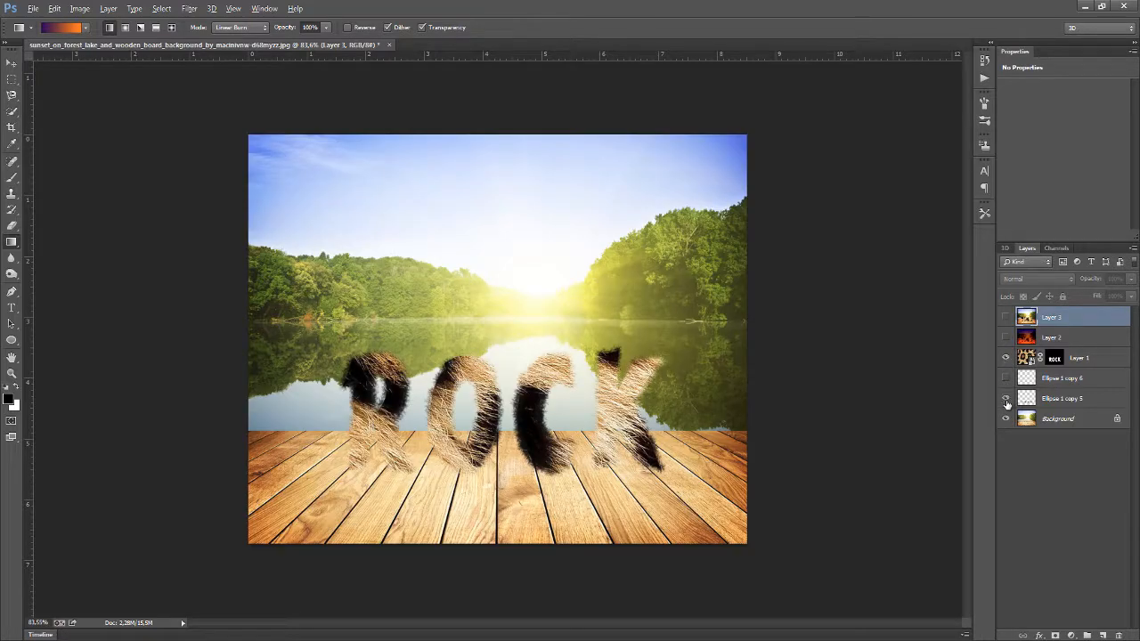
click(1005, 400)
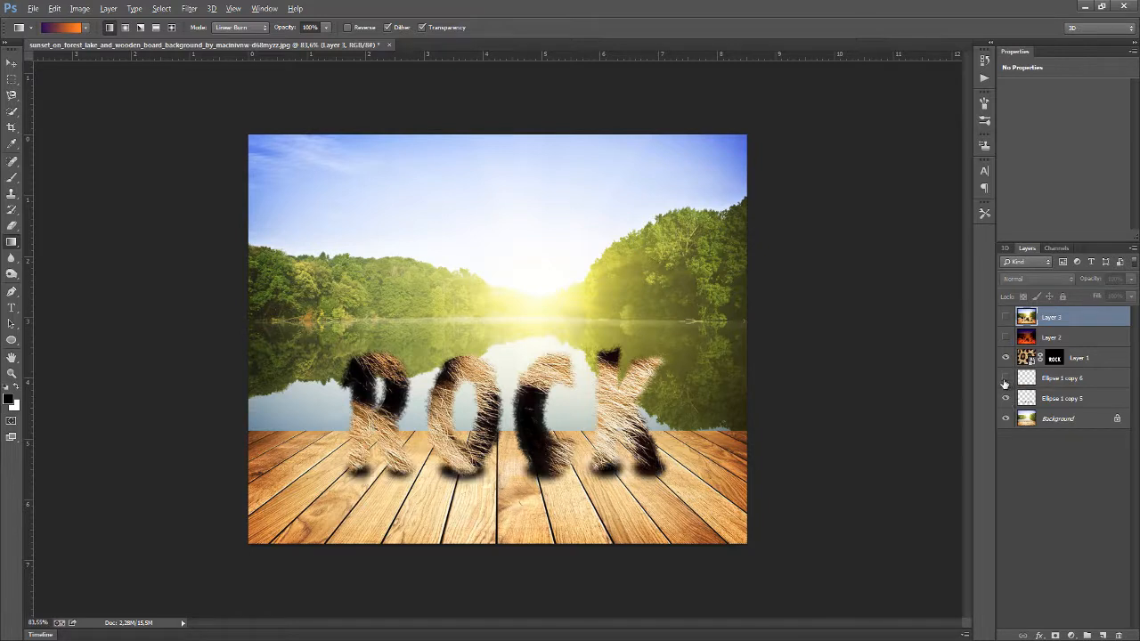
click(1005, 380)
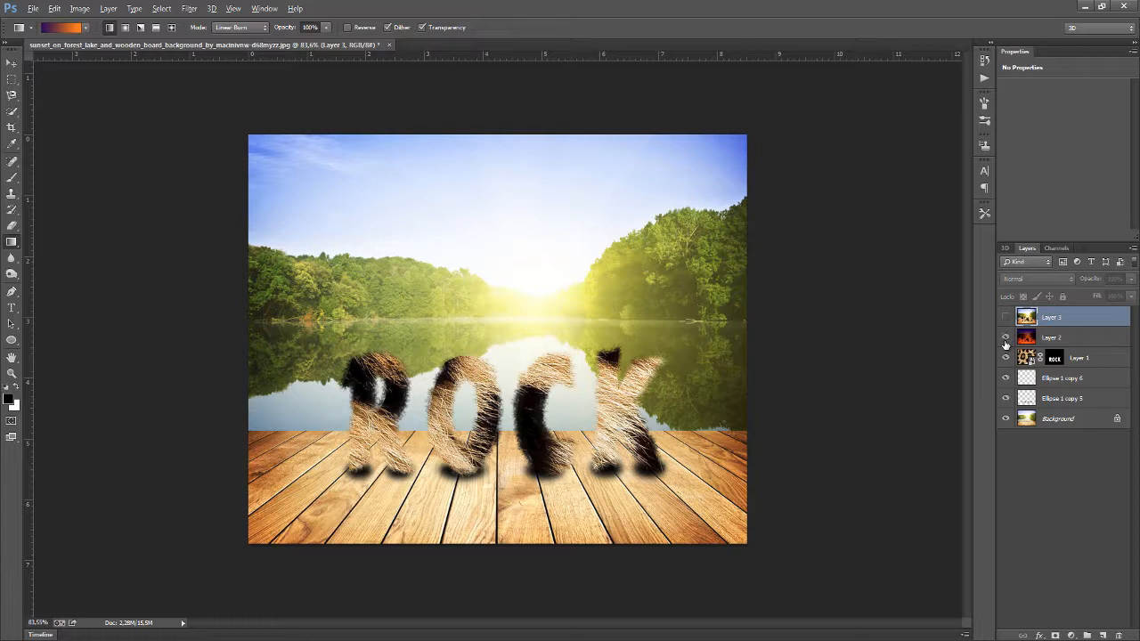
click(1005, 340)
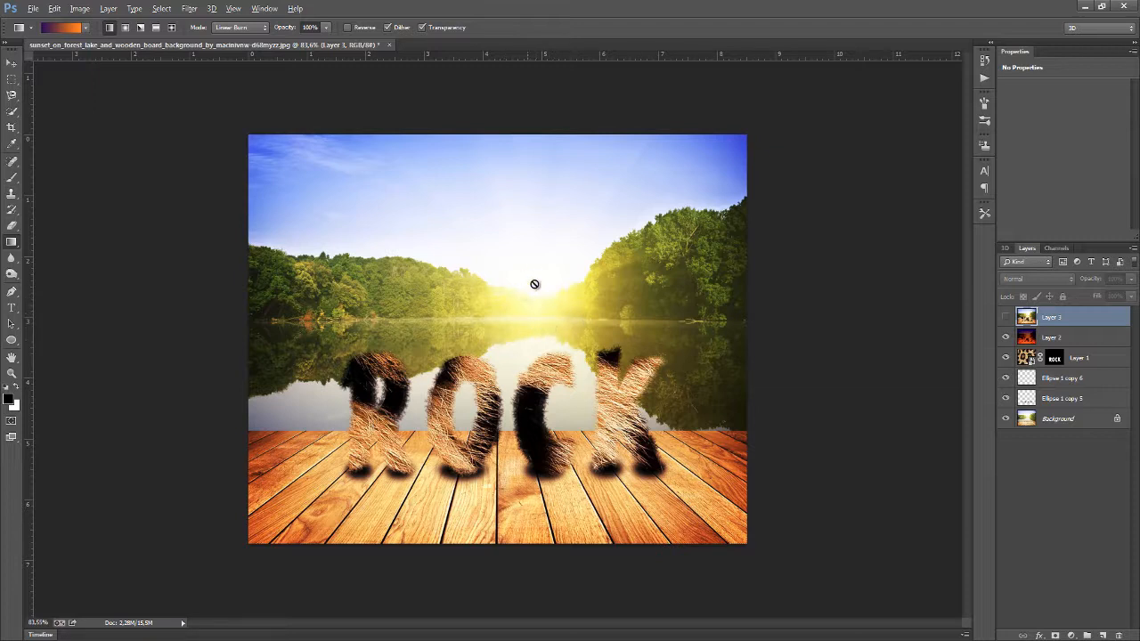
click(1005, 318)
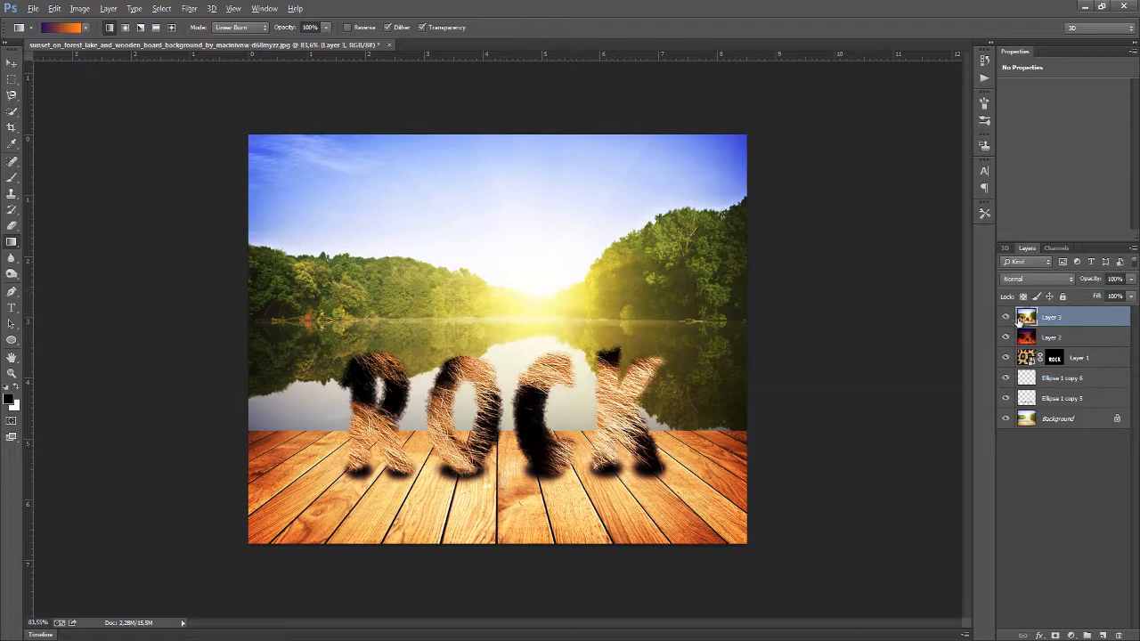
Delete the newly stamped top layer
click(1061, 336)
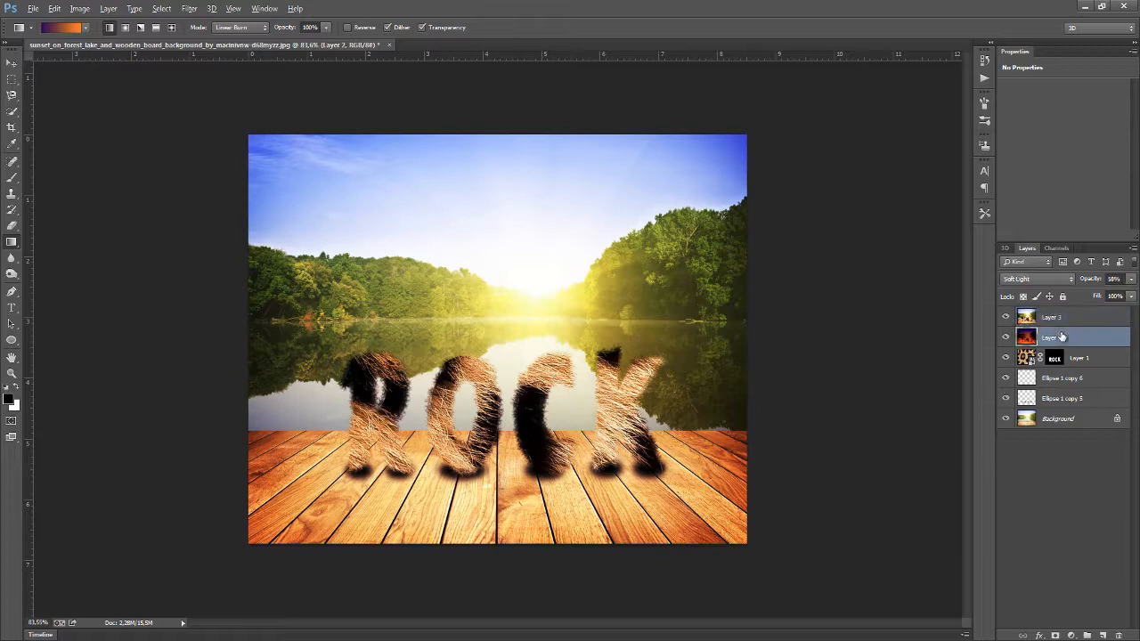
click(1078, 319)
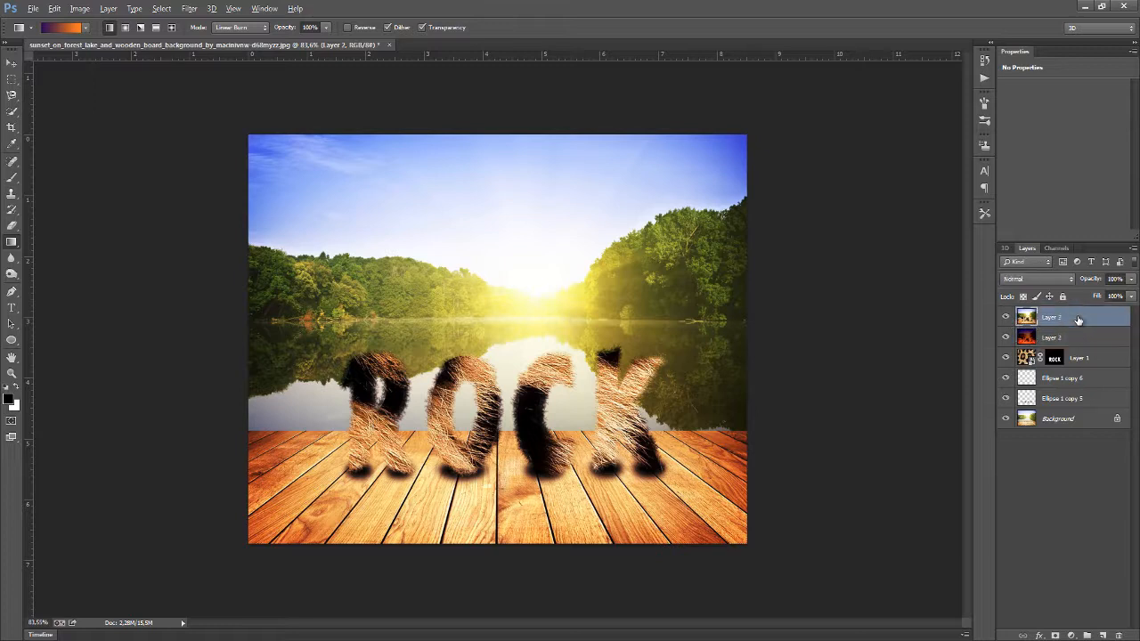
key(Delete)
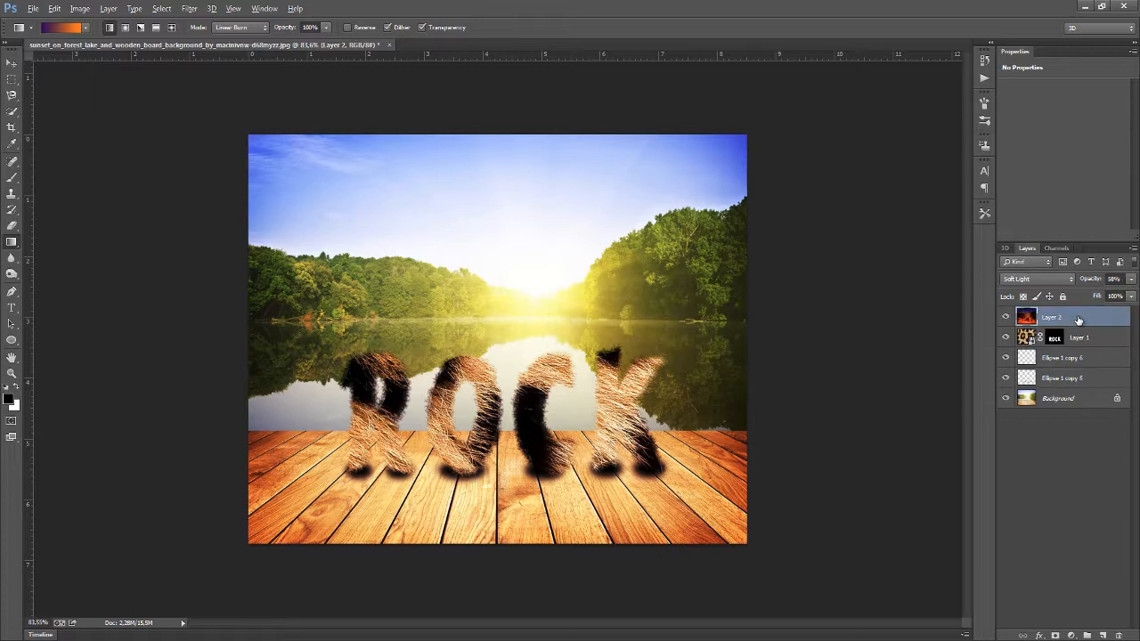
Lower the gradient layer's opacity to 40% and stamp all visible layers into a new merged layer
click(1135, 283)
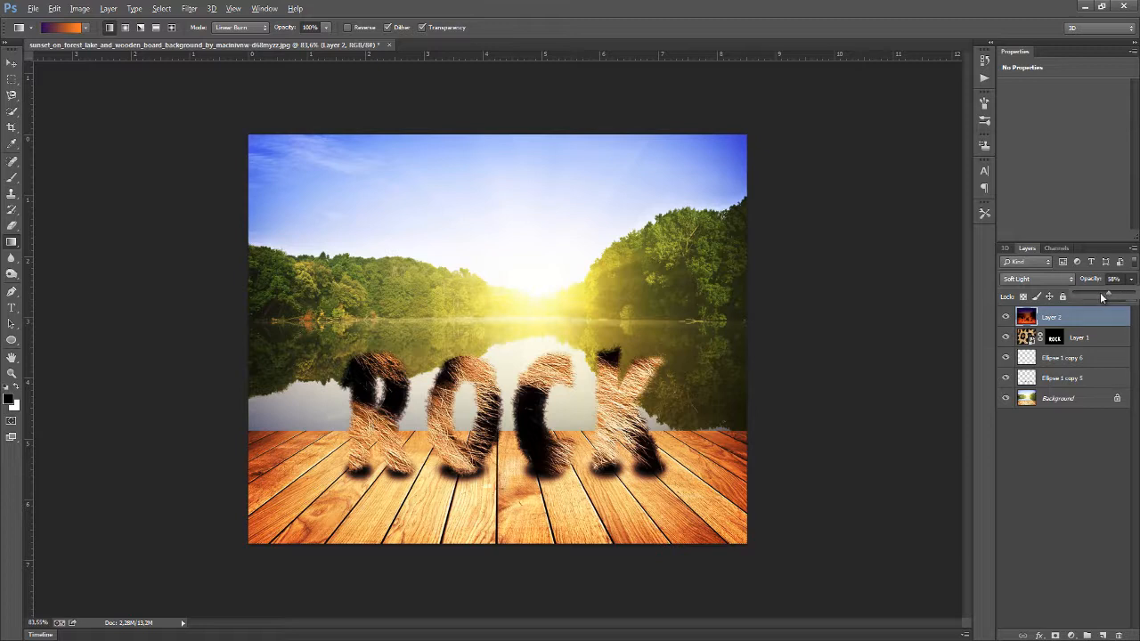
drag(1101, 297, 1096, 298)
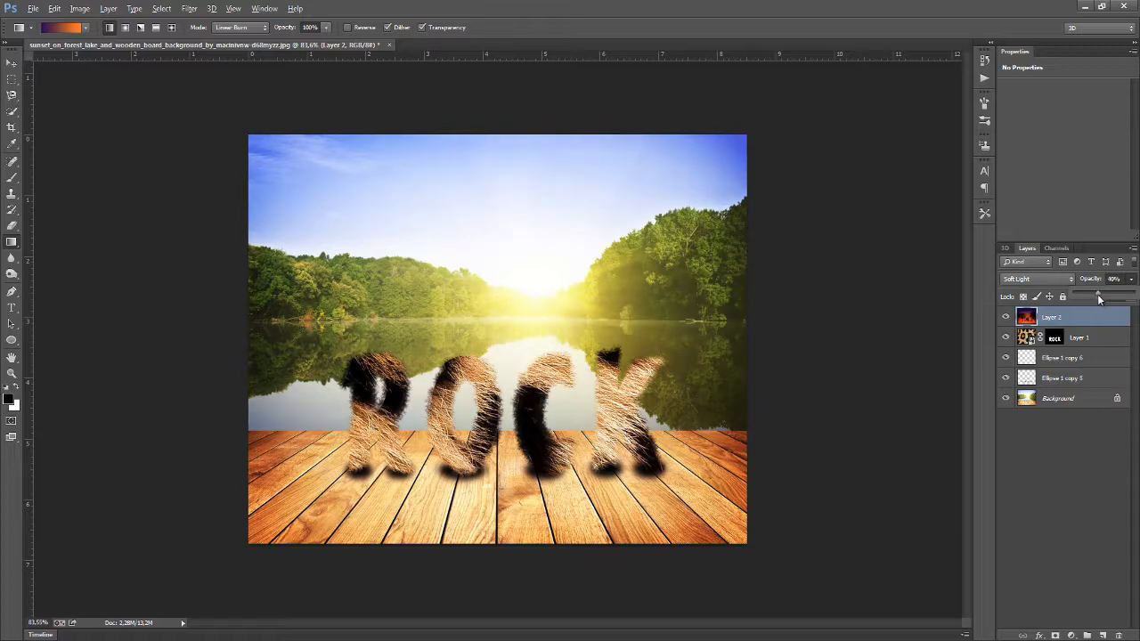
click(1113, 316)
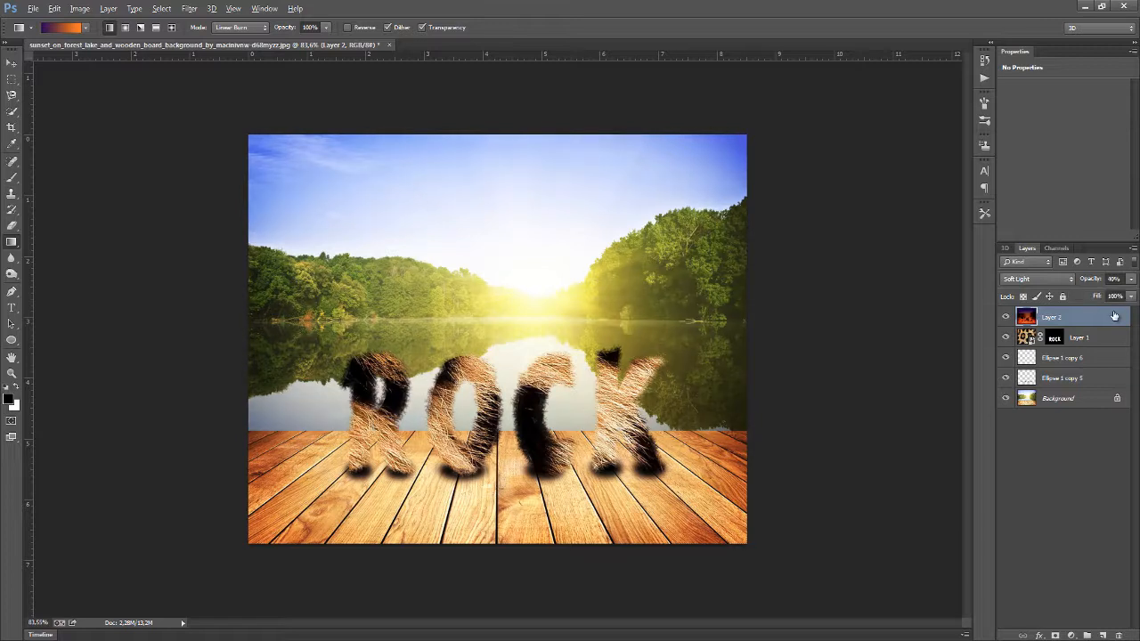
key(ctrl+shift+alt+e)
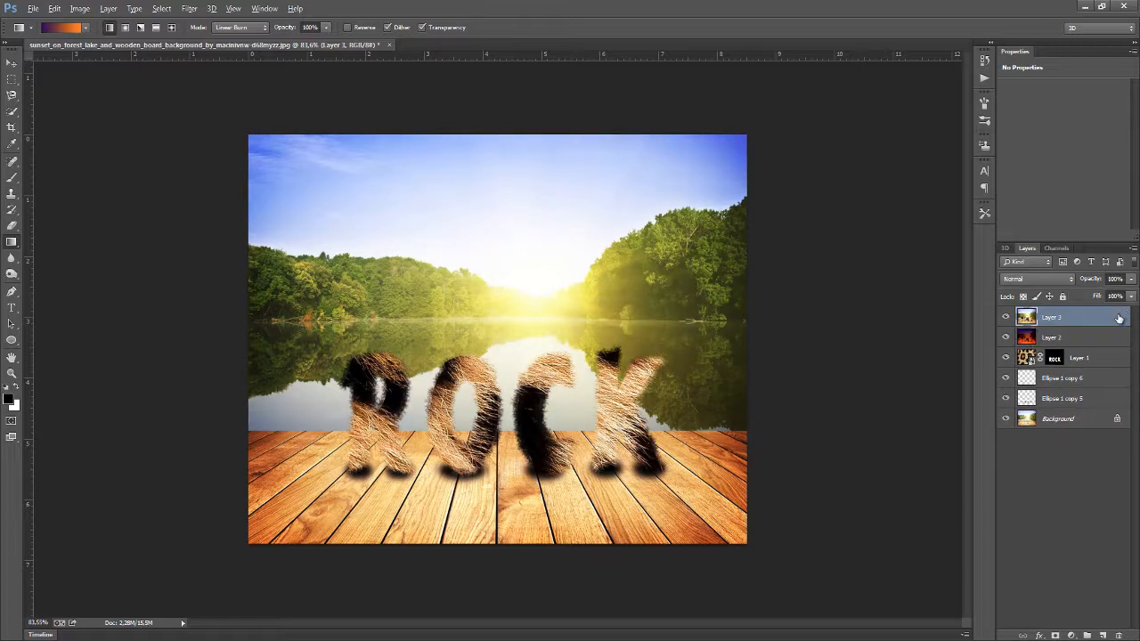